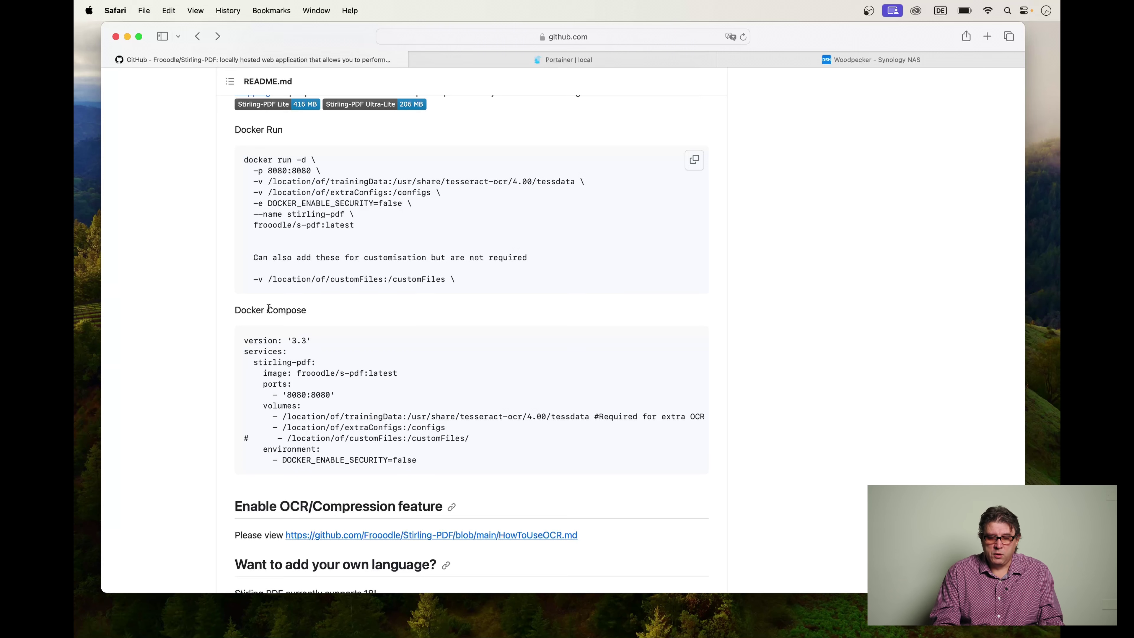
- Switch to VSCodium with stirling-pdf.yml open, hide all other applications and move the editor window higher on the desktop
{"action": "mouse_move", "coordinate": [651, 618]}
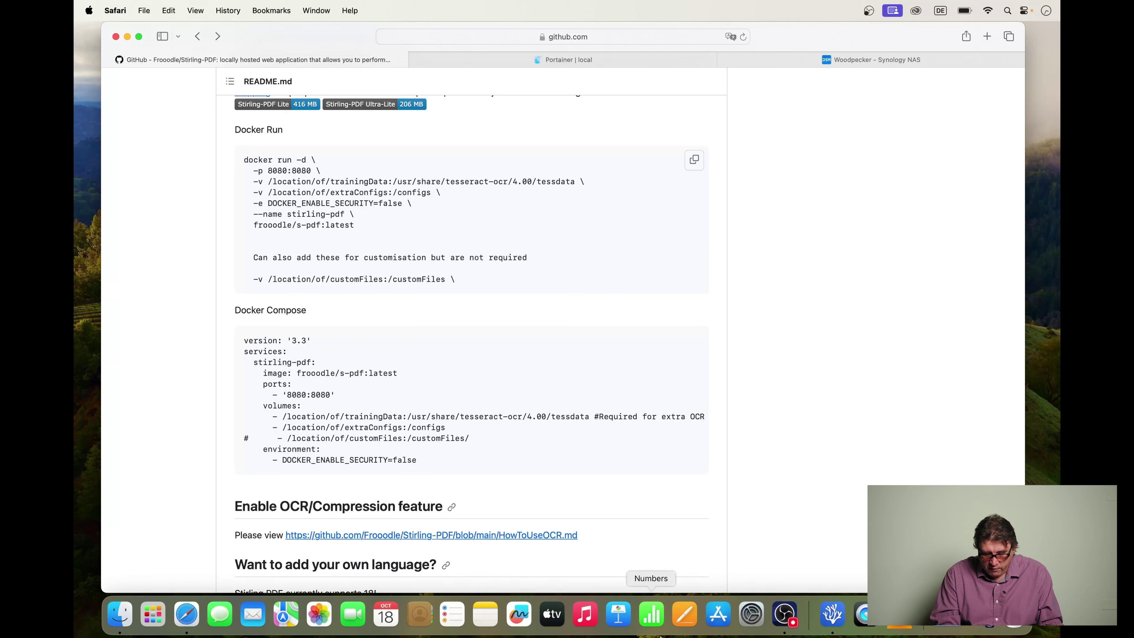
{"action": "left_click", "coordinate": [832, 614]}
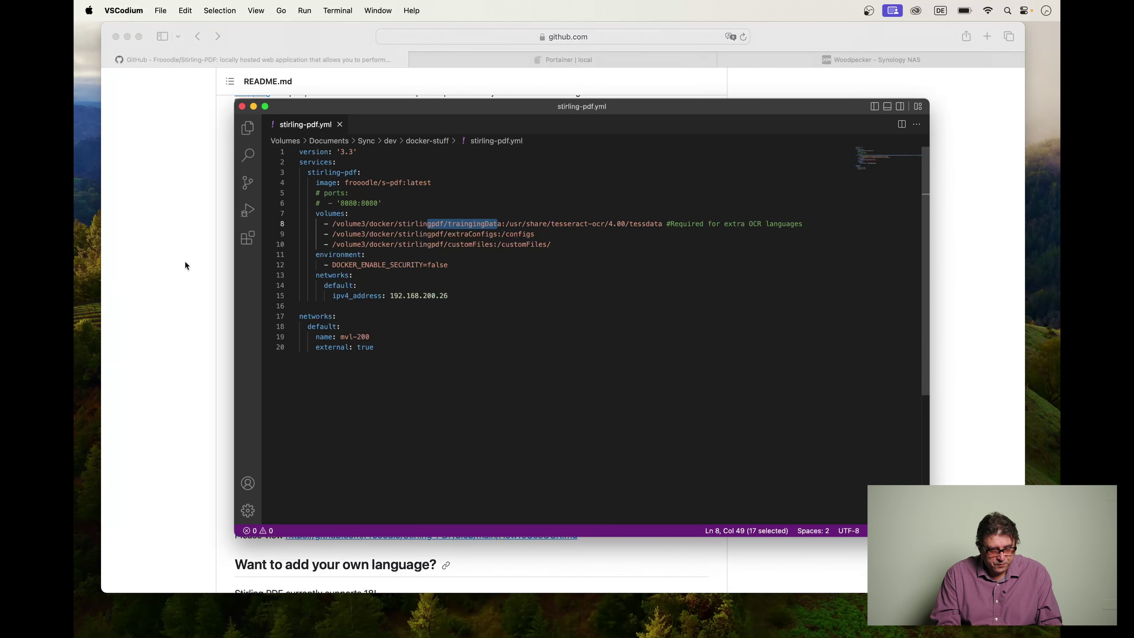
{"action": "key", "text": "super+alt+h"}
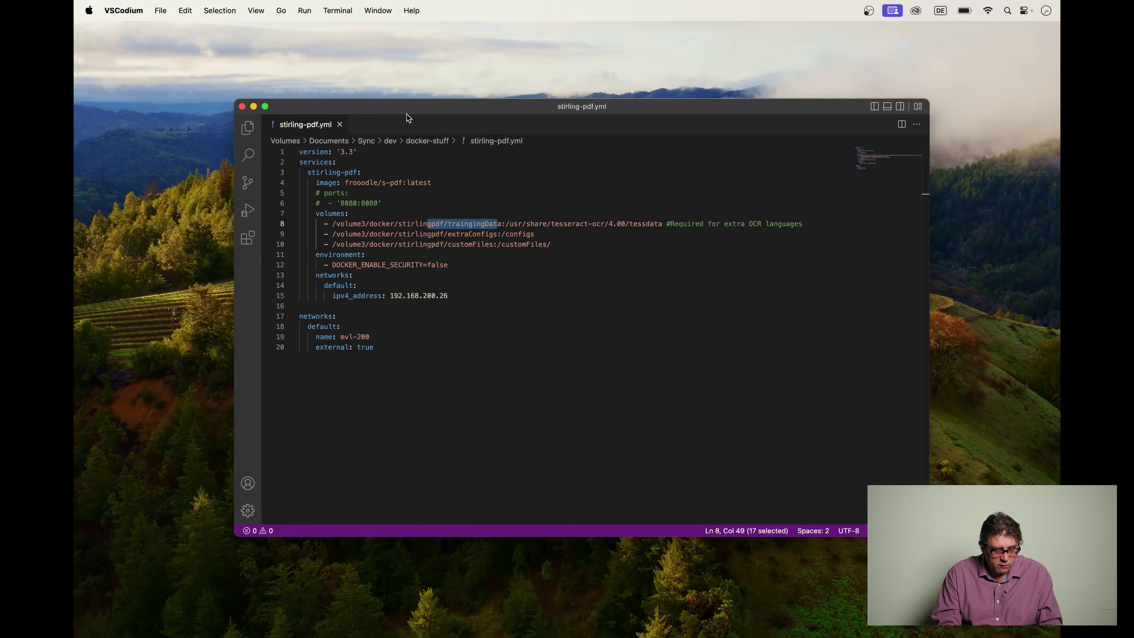
{"action": "left_click_drag", "start_coordinate": [425, 108], "coordinate": [428, 39]}
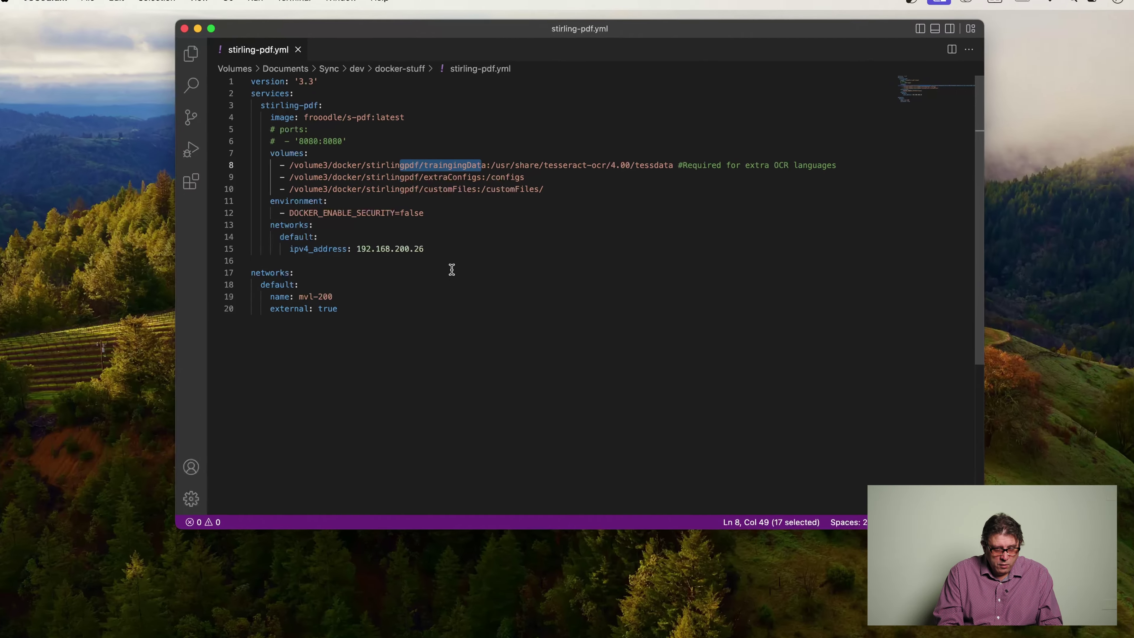
- Examine the network address, the commented-out port lines and the host and container paths of the trainingData volume in stirling-pdf.yml
{"action": "left_click", "coordinate": [473, 226]}
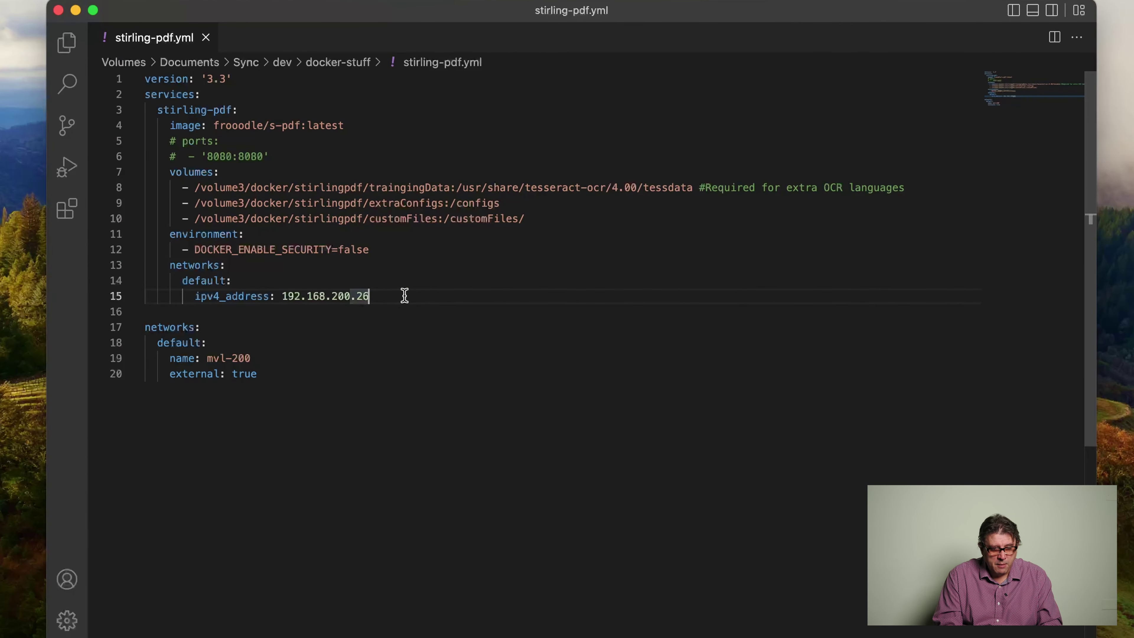
{"action": "left_click", "coordinate": [186, 141]}
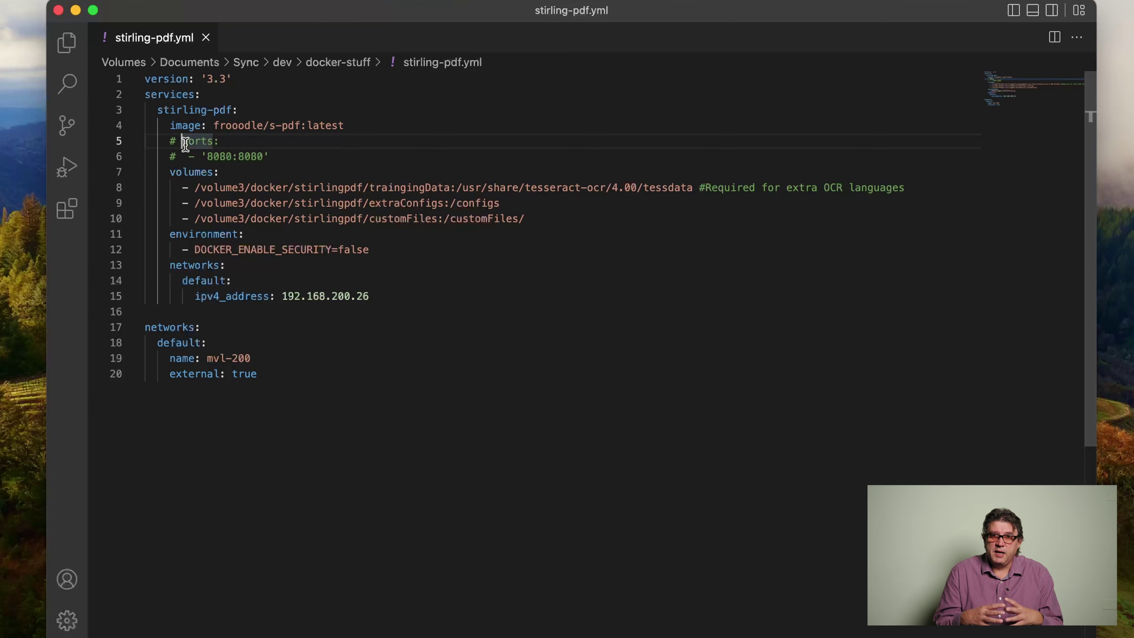
{"action": "left_click", "coordinate": [245, 156]}
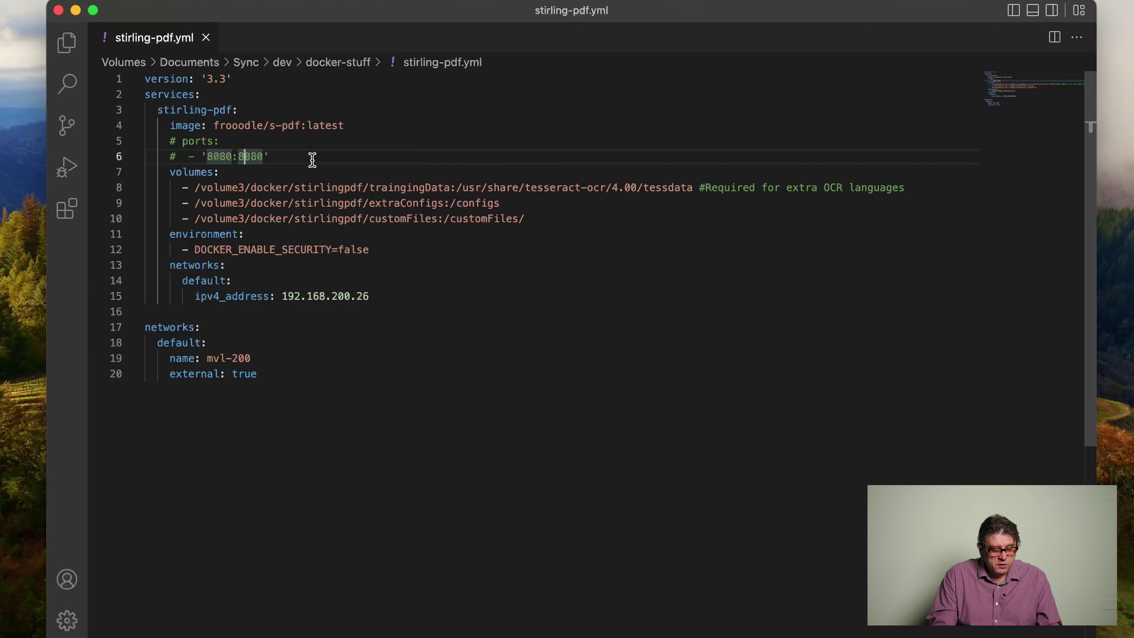
{"action": "left_click", "coordinate": [210, 188]}
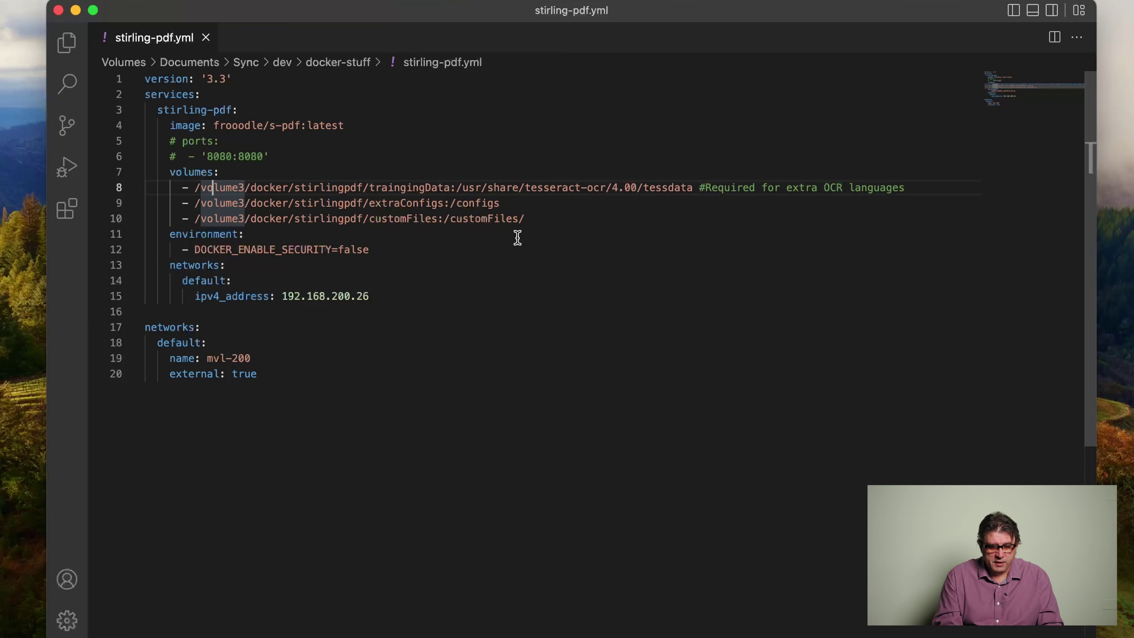
{"action": "left_click", "coordinate": [456, 181]}
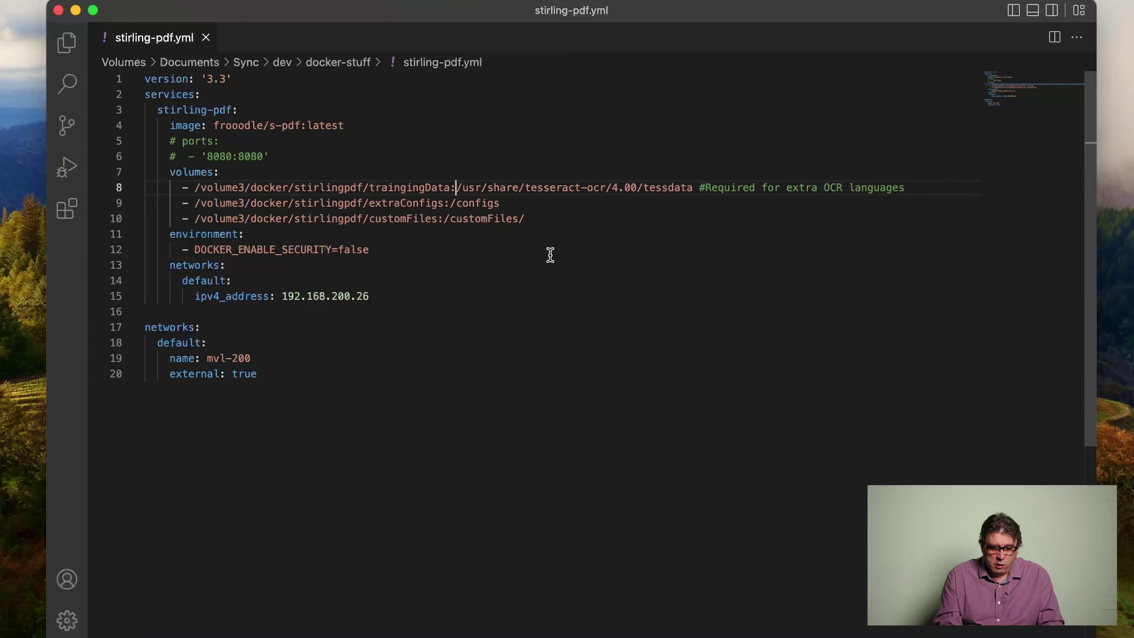
{"action": "double_click", "coordinate": [452, 188]}
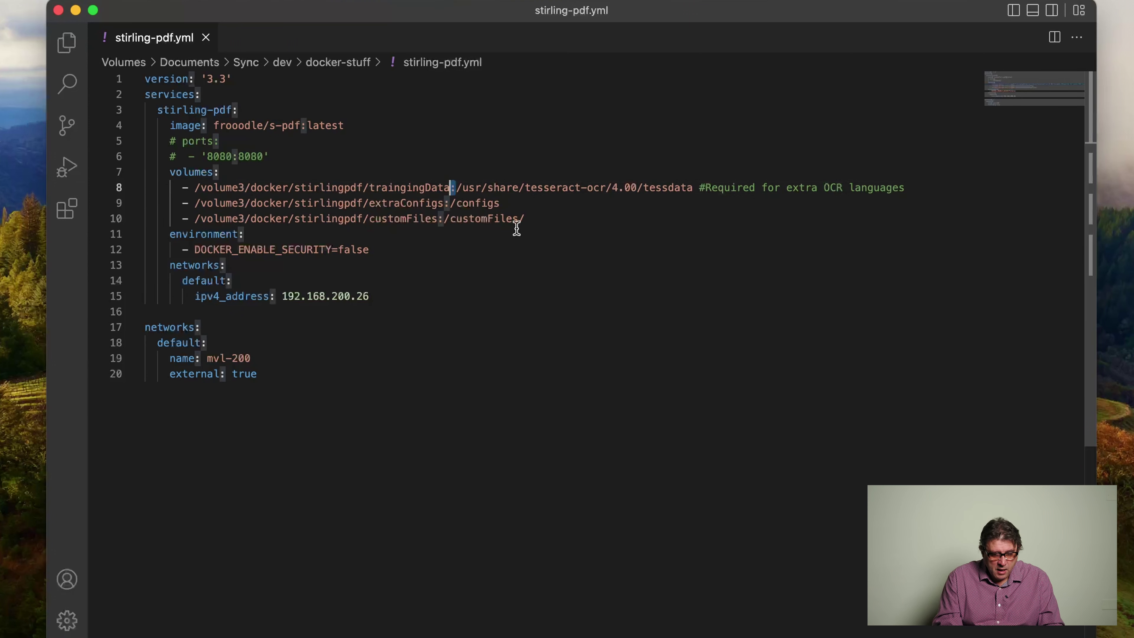
{"action": "left_click_drag", "start_coordinate": [456, 188], "coordinate": [692, 191]}
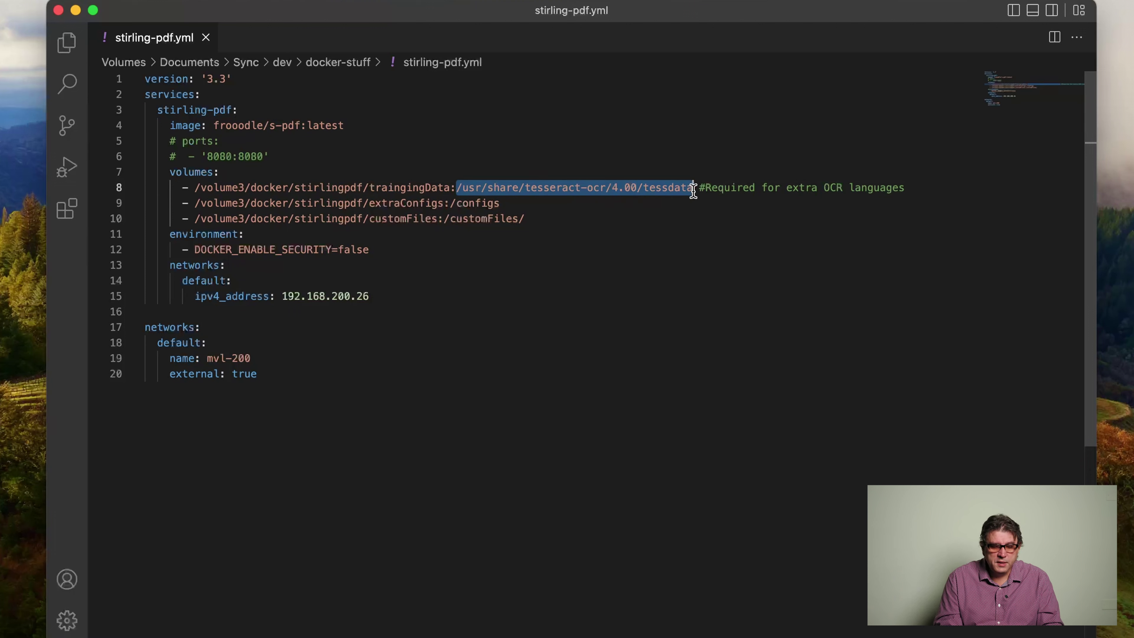
{"action": "left_click", "coordinate": [193, 190]}
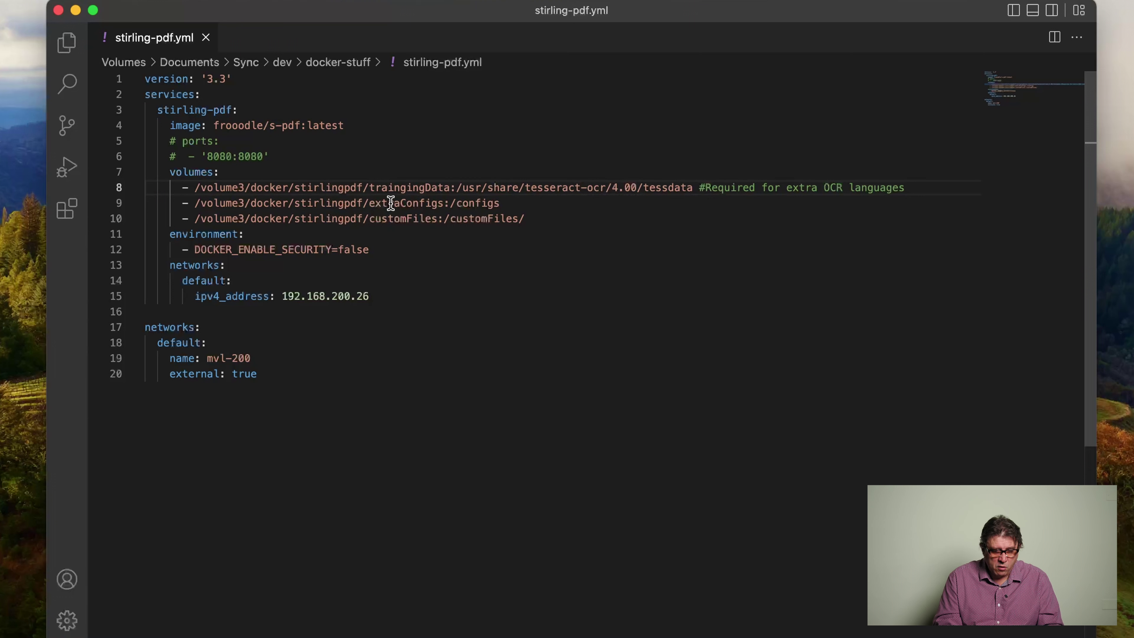
- Switch to the Synology NAS desktop in Safari and open the docker shared folder in File Station
{"action": "key", "text": "super+Tab"}
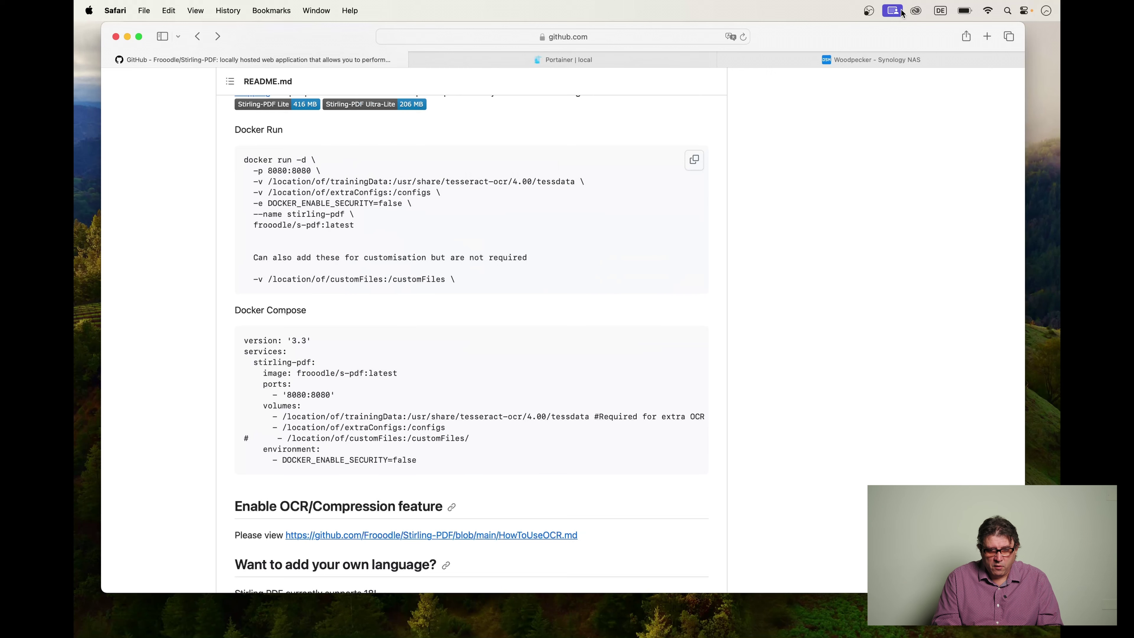
{"action": "left_click", "coordinate": [874, 58]}
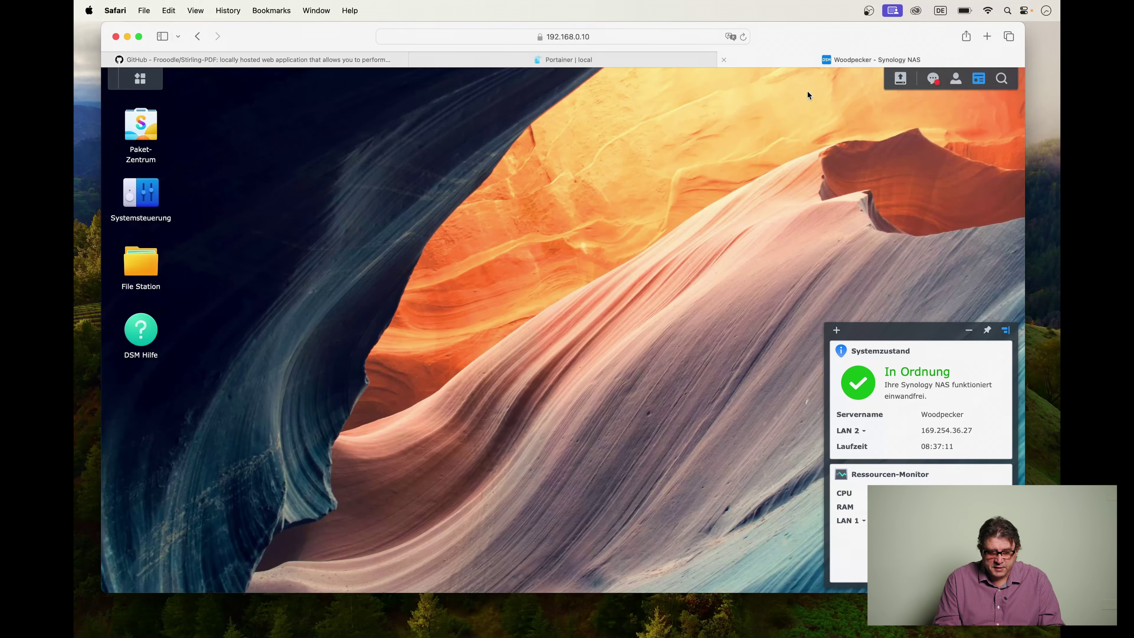
{"action": "left_click", "coordinate": [155, 271]}
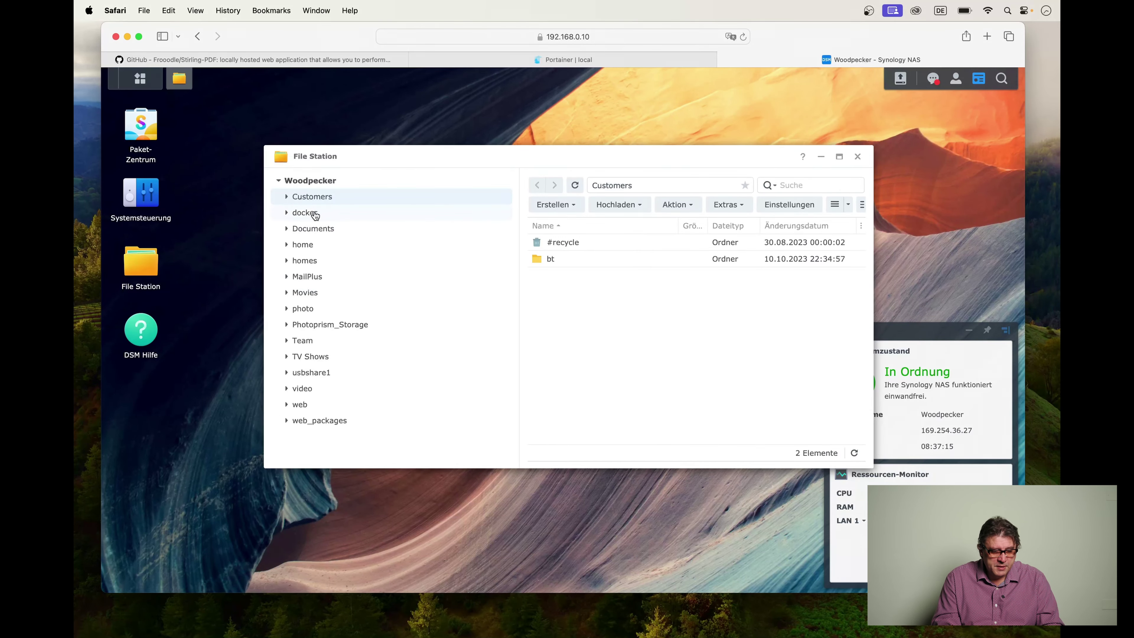
{"action": "left_click", "coordinate": [309, 217]}
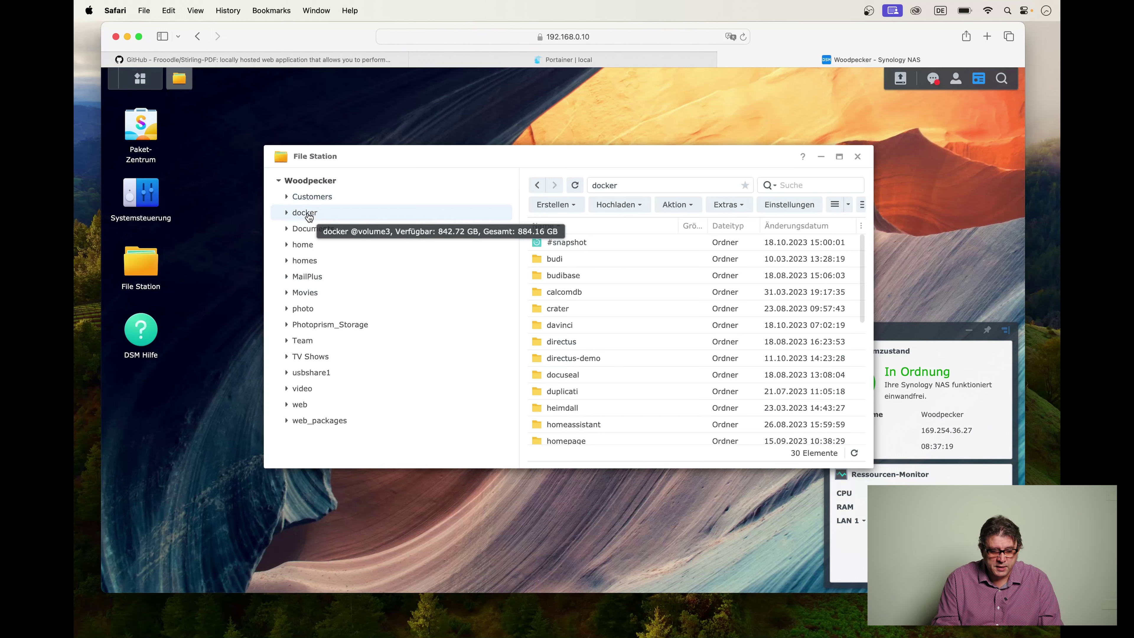
- Create a folder named stirlingpdf inside the docker folder and open it
{"action": "left_click", "coordinate": [576, 206]}
{"action": "left_click", "coordinate": [578, 227]}
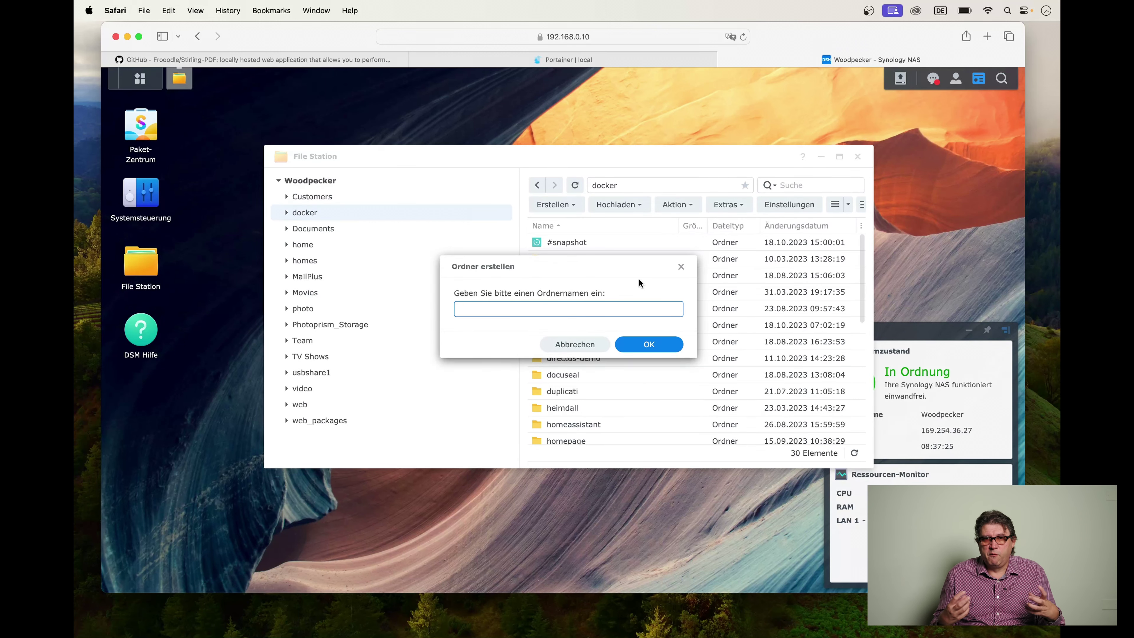
{"action": "type", "text": "s"}
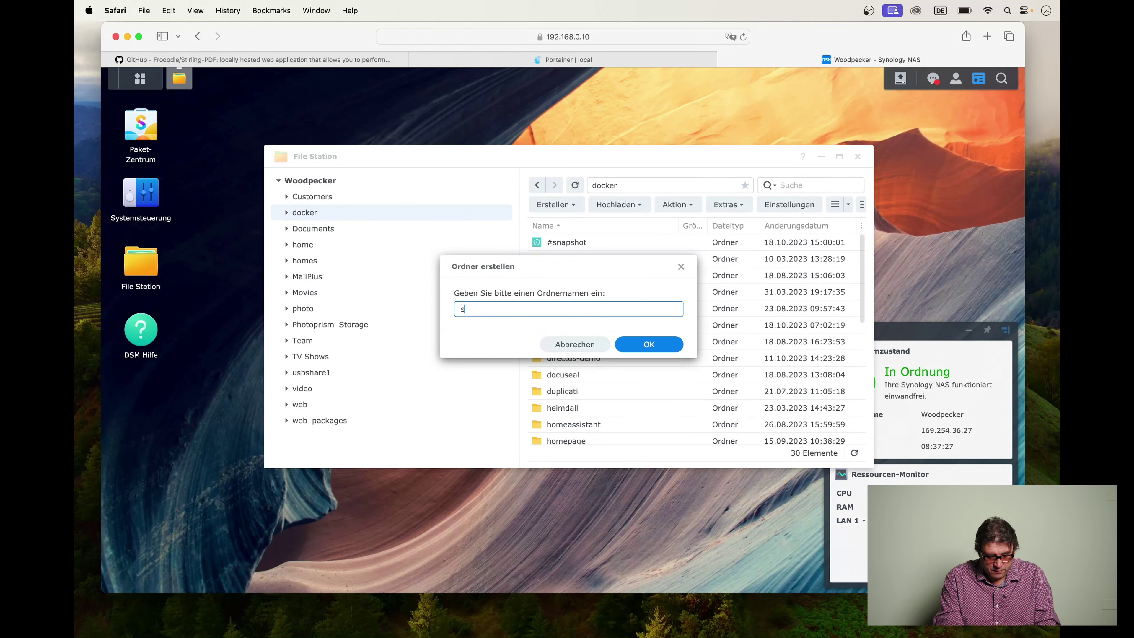
{"action": "type", "text": "t"}
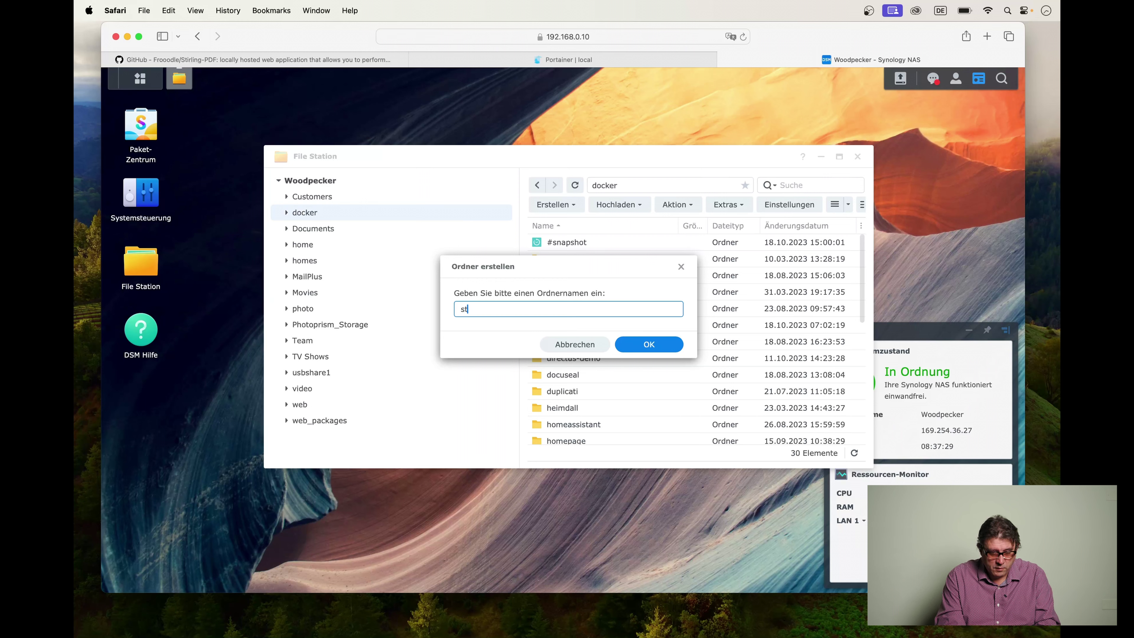
{"action": "type", "text": "irlingpd"}
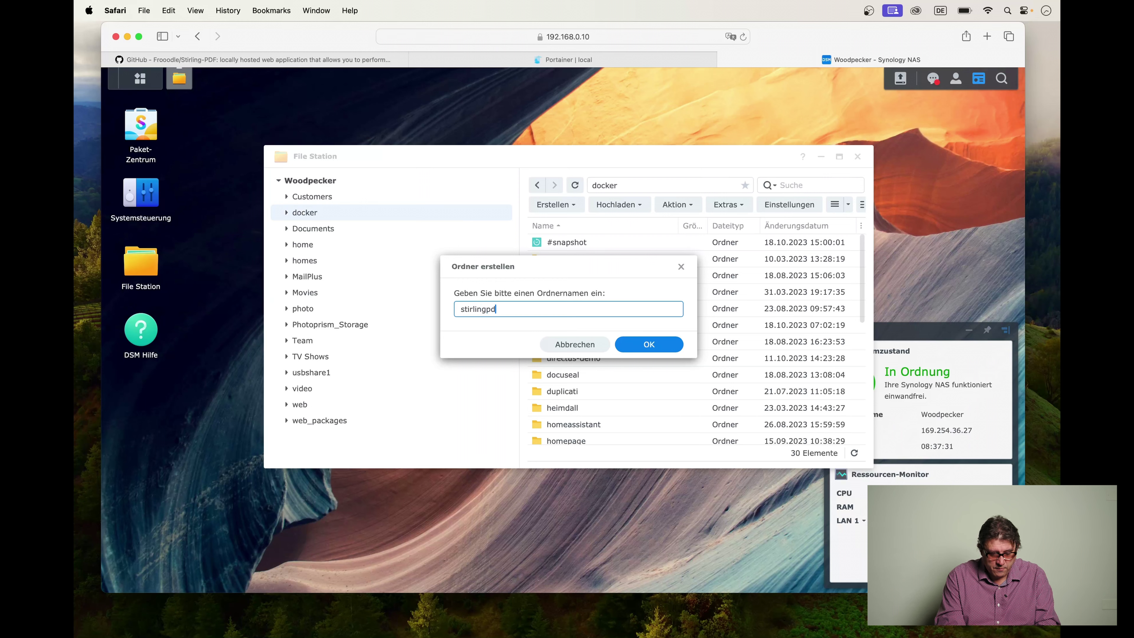
{"action": "type", "text": "f"}
{"action": "left_click", "coordinate": [649, 345]}
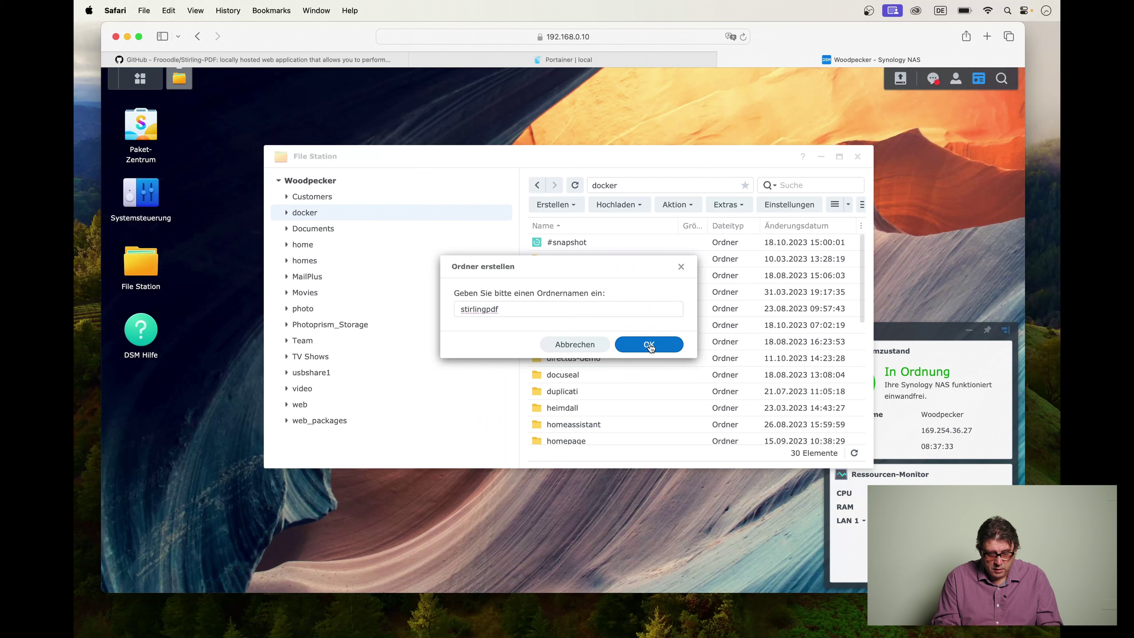
{"action": "double_click", "coordinate": [560, 355]}
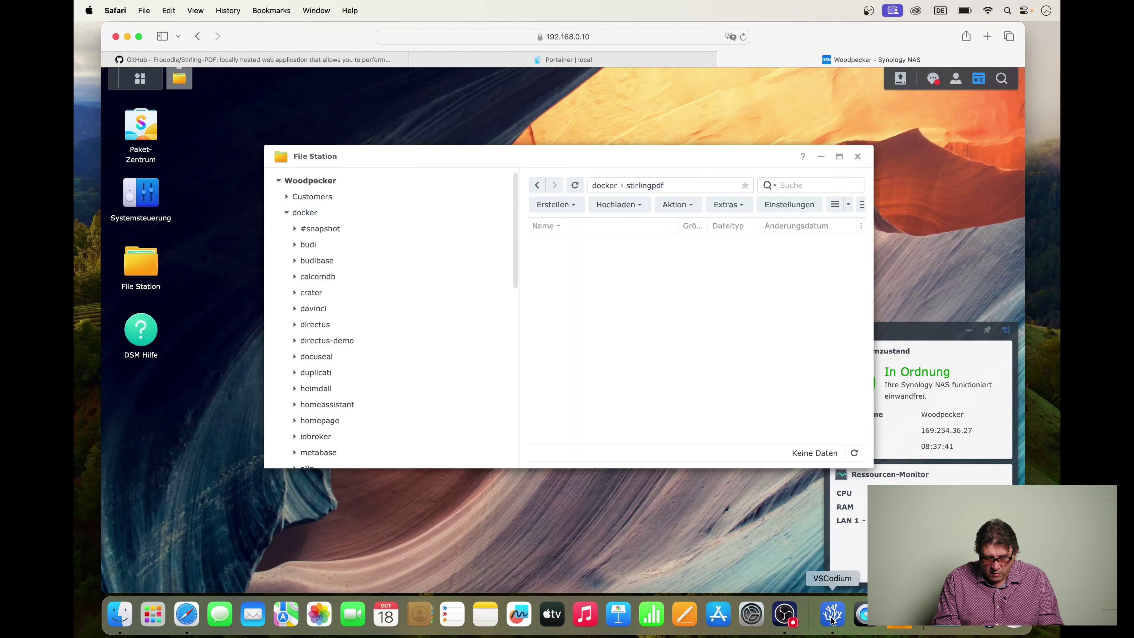
- Check the extraConfigs and customFiles volume paths in stirling-pdf.yml in VSCodium
{"action": "left_click", "coordinate": [831, 615]}
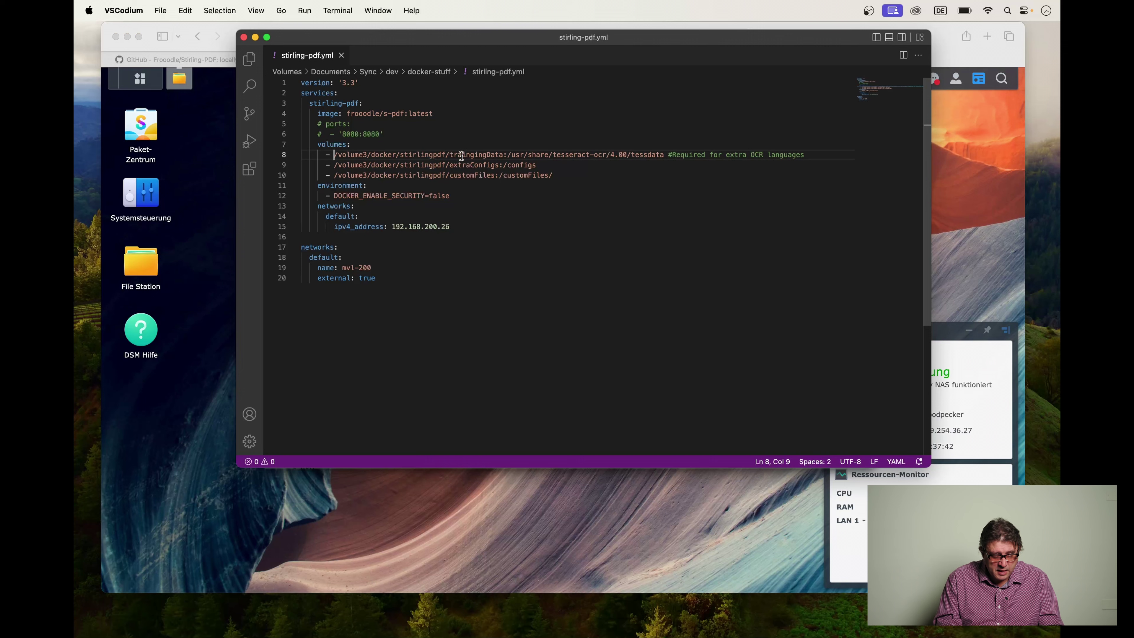
{"action": "left_click", "coordinate": [460, 164]}
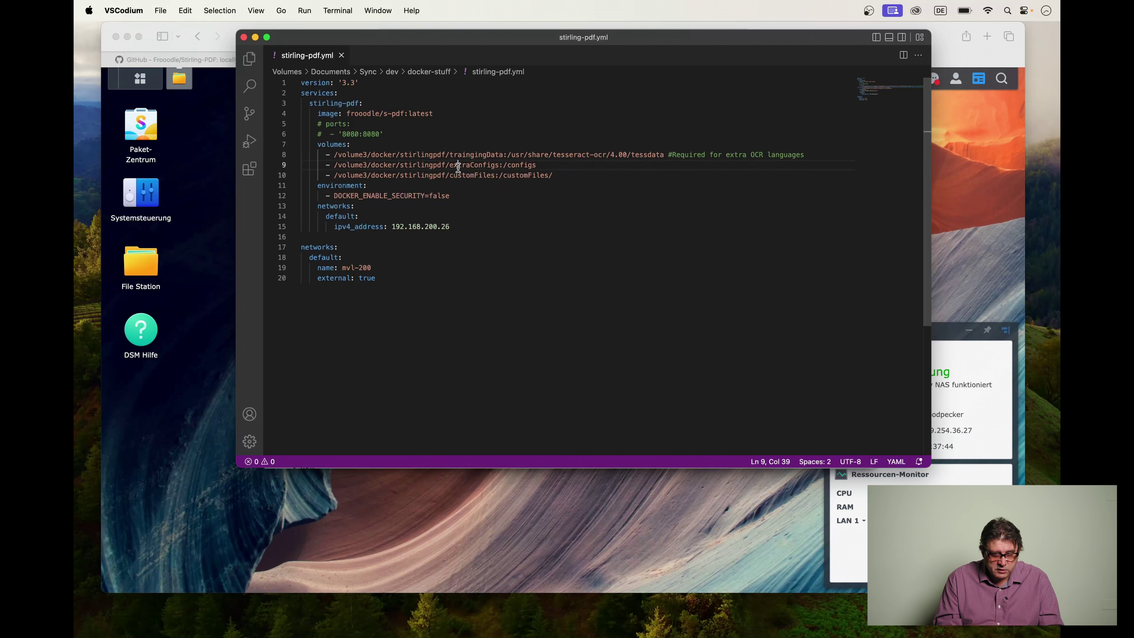
{"action": "left_click", "coordinate": [463, 176]}
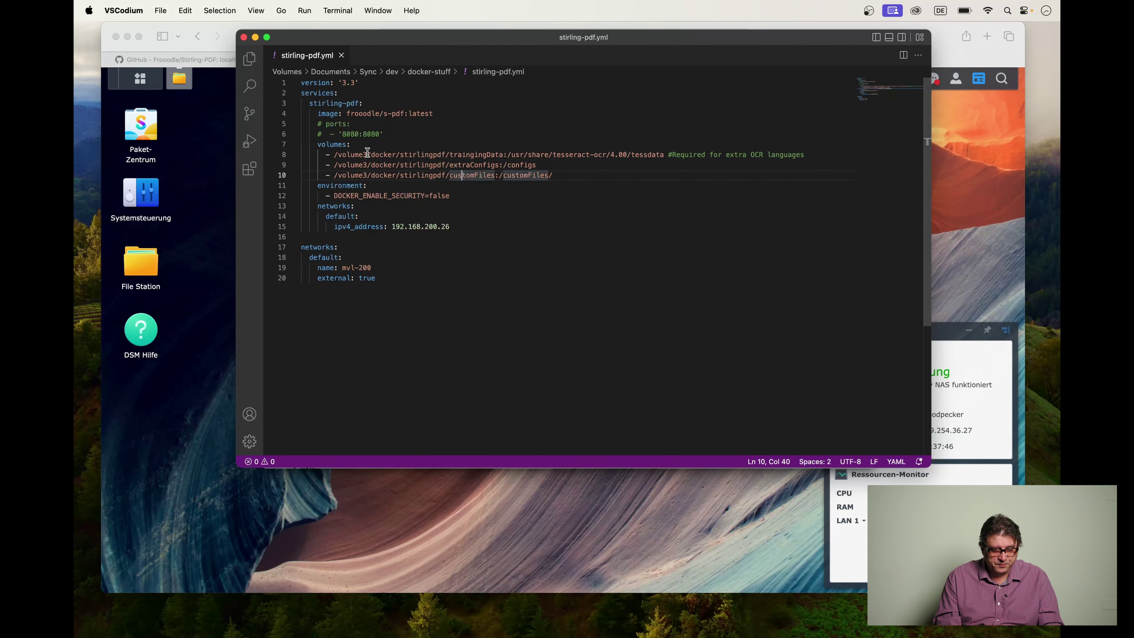
- Return to File Station in Safari and create a subfolder named trainingData inside stirlingpdf
{"action": "left_click", "coordinate": [206, 240]}
{"action": "left_click", "coordinate": [575, 205]}
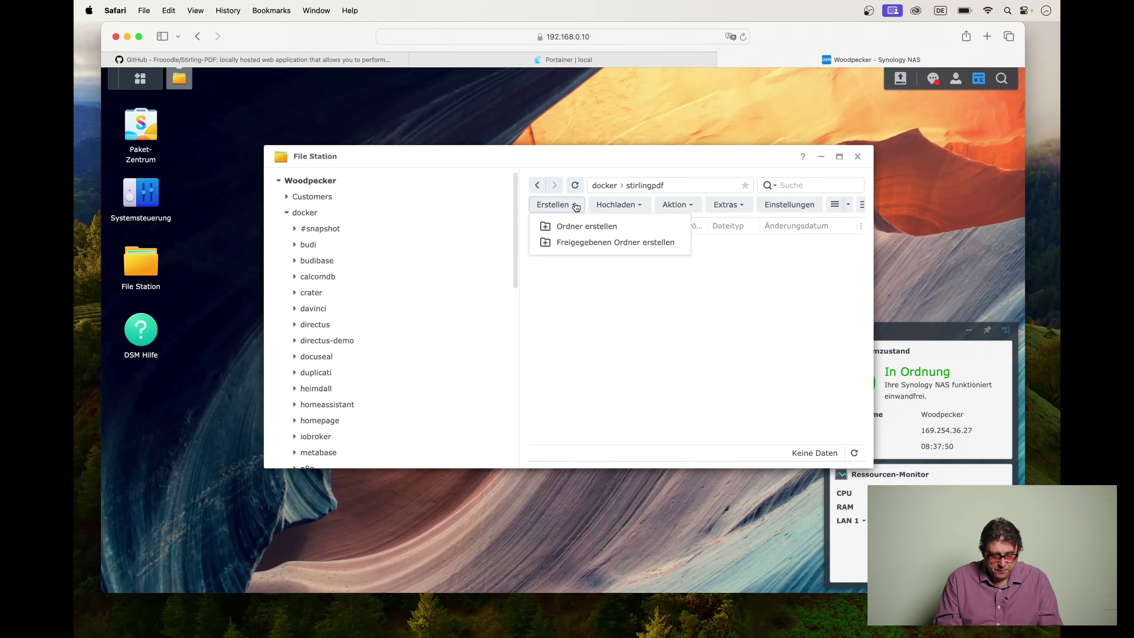
{"action": "left_click", "coordinate": [579, 226]}
{"action": "type", "text": "traininf"}
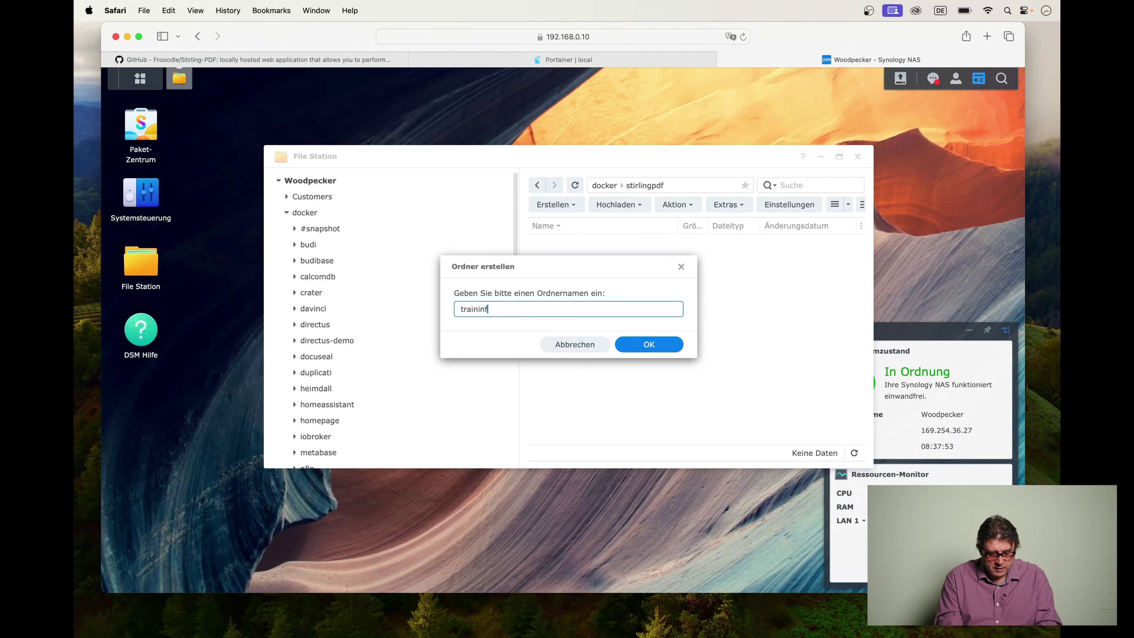
{"action": "key", "text": "BackSpace"}
{"action": "type", "text": "gData"}
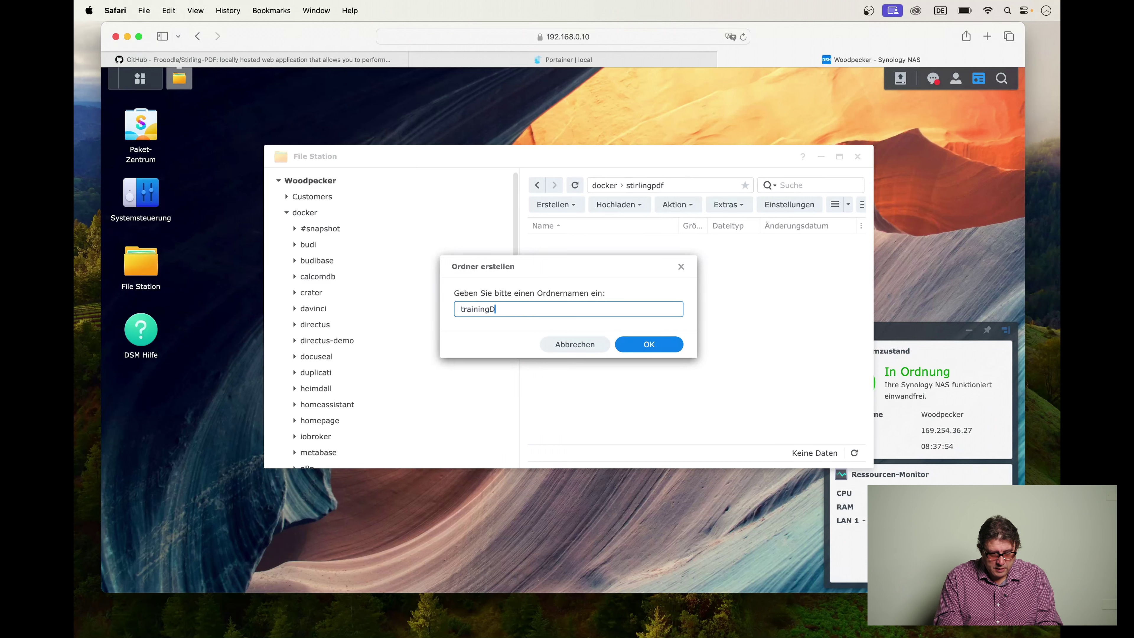
{"action": "left_click", "coordinate": [665, 352]}
- Create a second subfolder named extraConfig inside the stirlingpdf folder
{"action": "left_click", "coordinate": [556, 204]}
{"action": "left_click", "coordinate": [565, 231]}
{"action": "type", "text": "extraCo"}
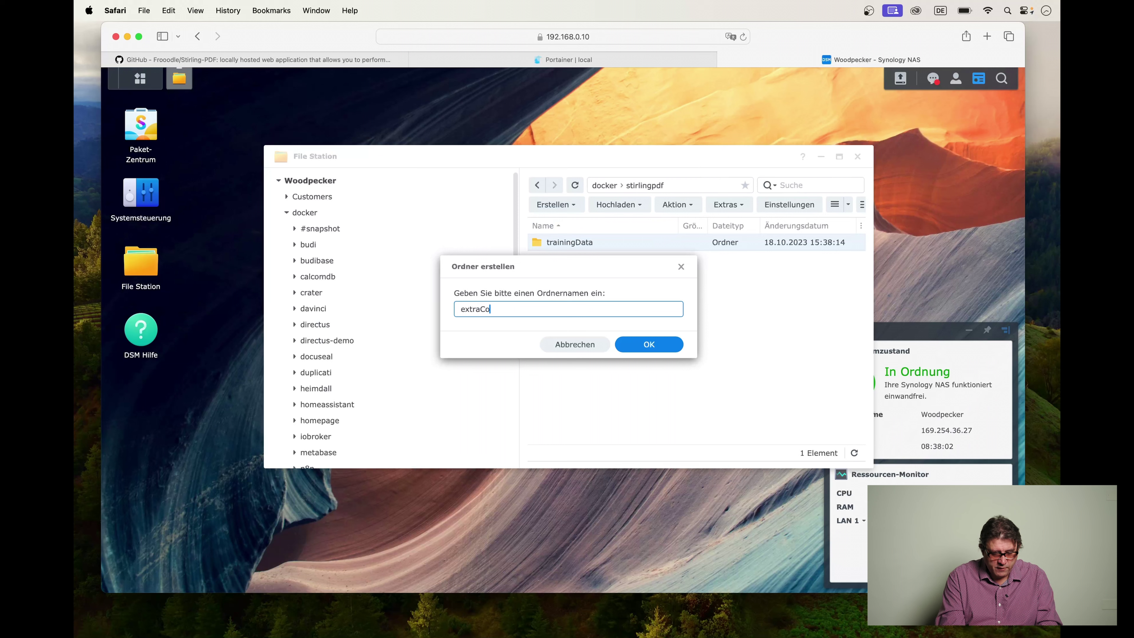
{"action": "type", "text": "nfig"}
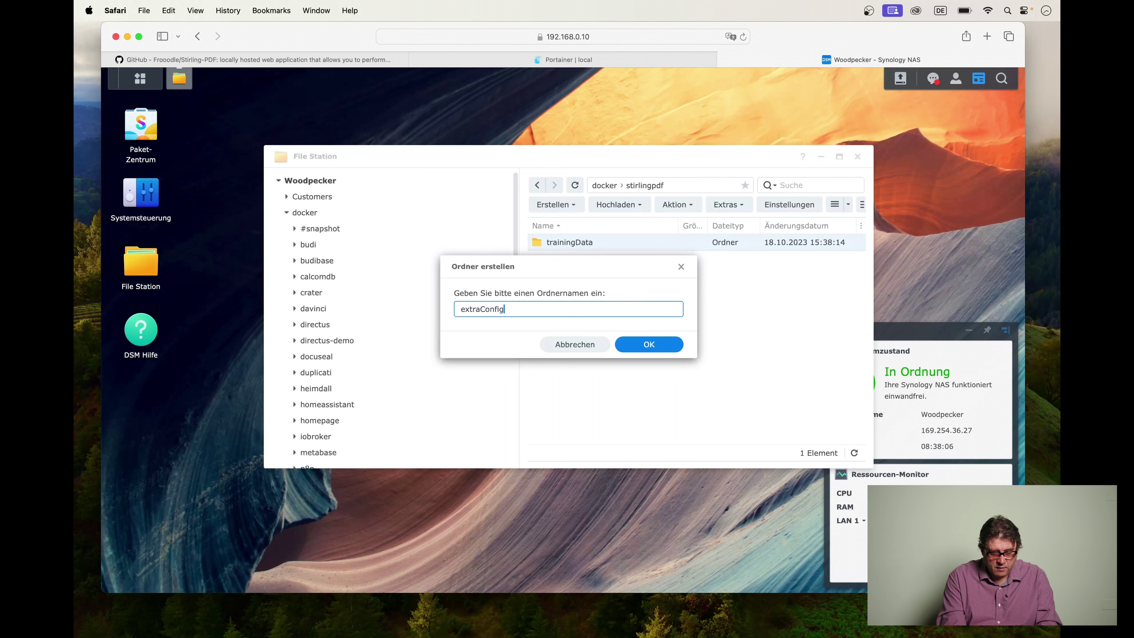
{"action": "left_click", "coordinate": [668, 350]}
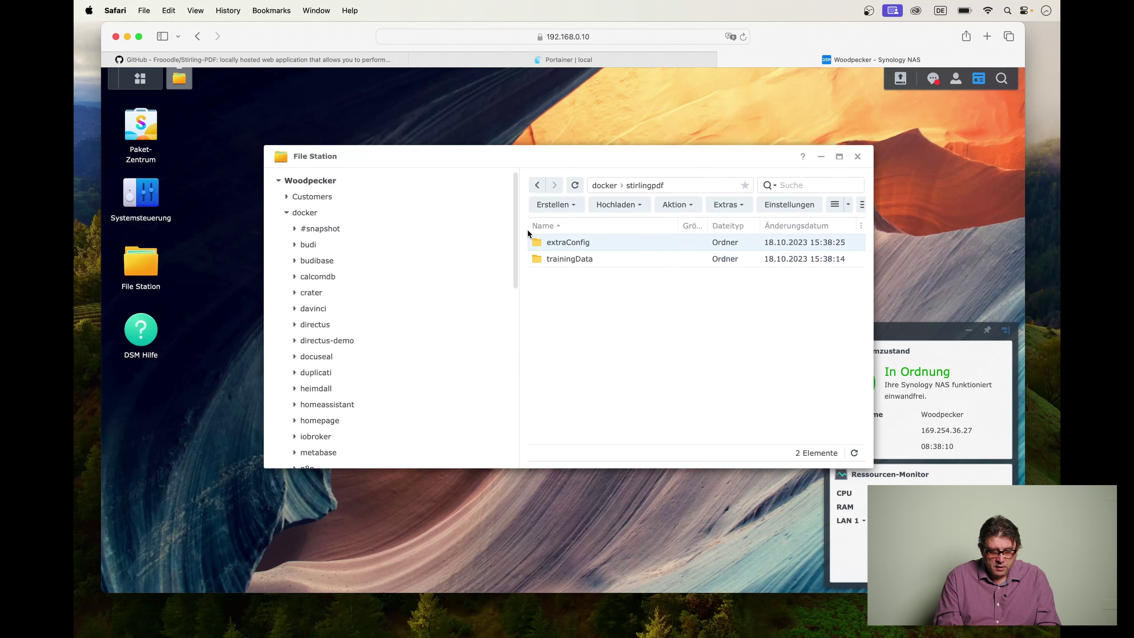
- Create a third subfolder named customFiles inside the stirlingpdf folder
{"action": "left_click", "coordinate": [568, 207]}
{"action": "left_click", "coordinate": [578, 229]}
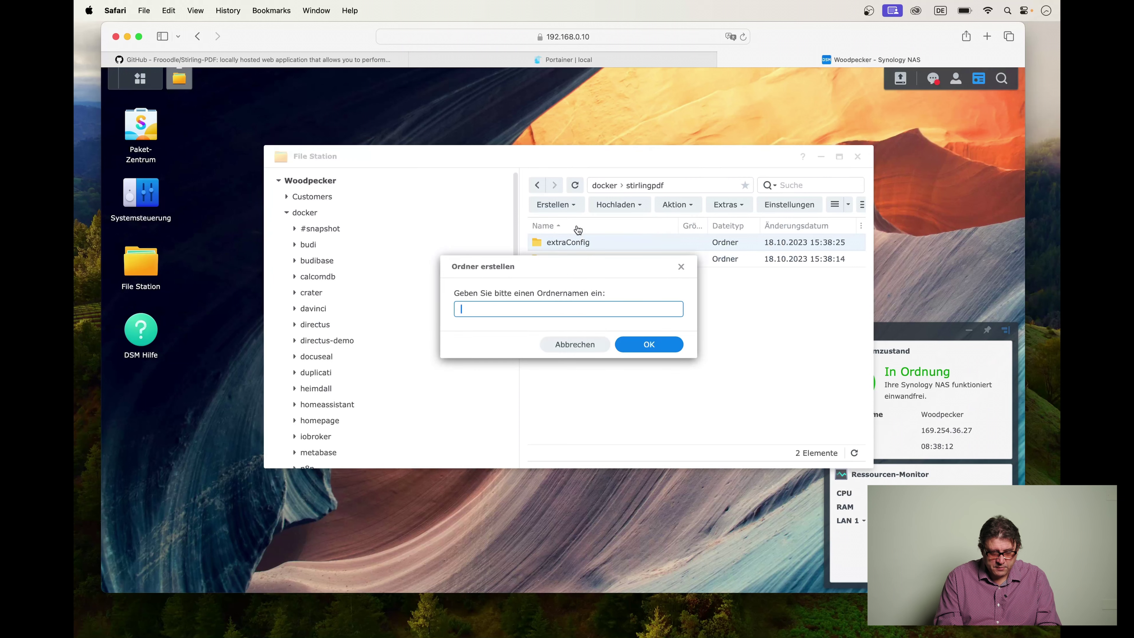
{"action": "type", "text": "customFiles"}
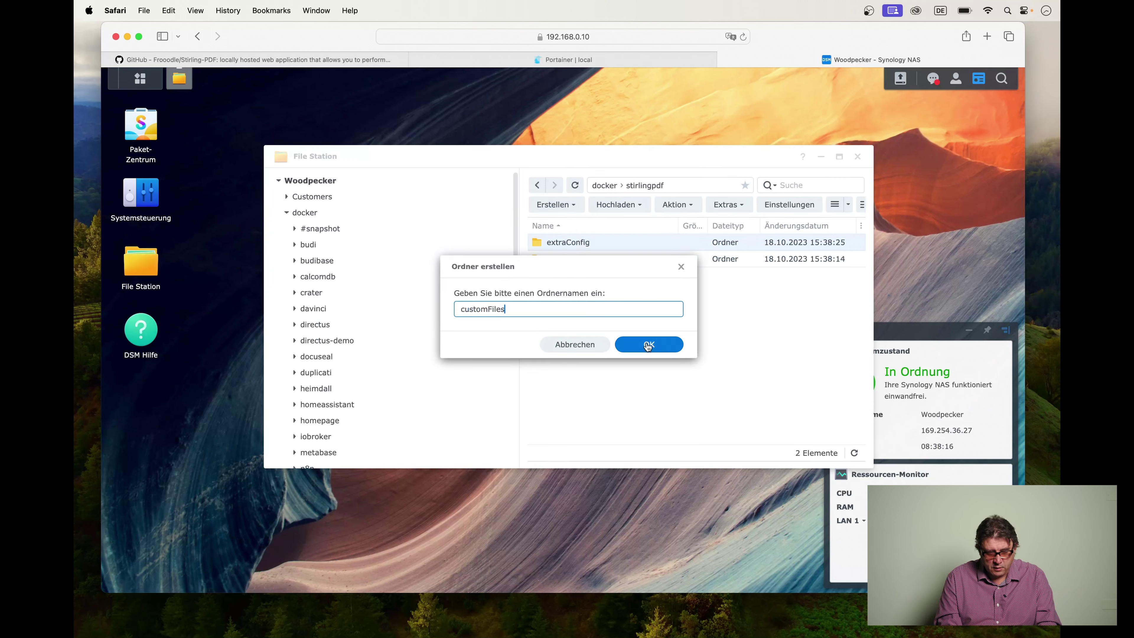
{"action": "left_click", "coordinate": [648, 345]}
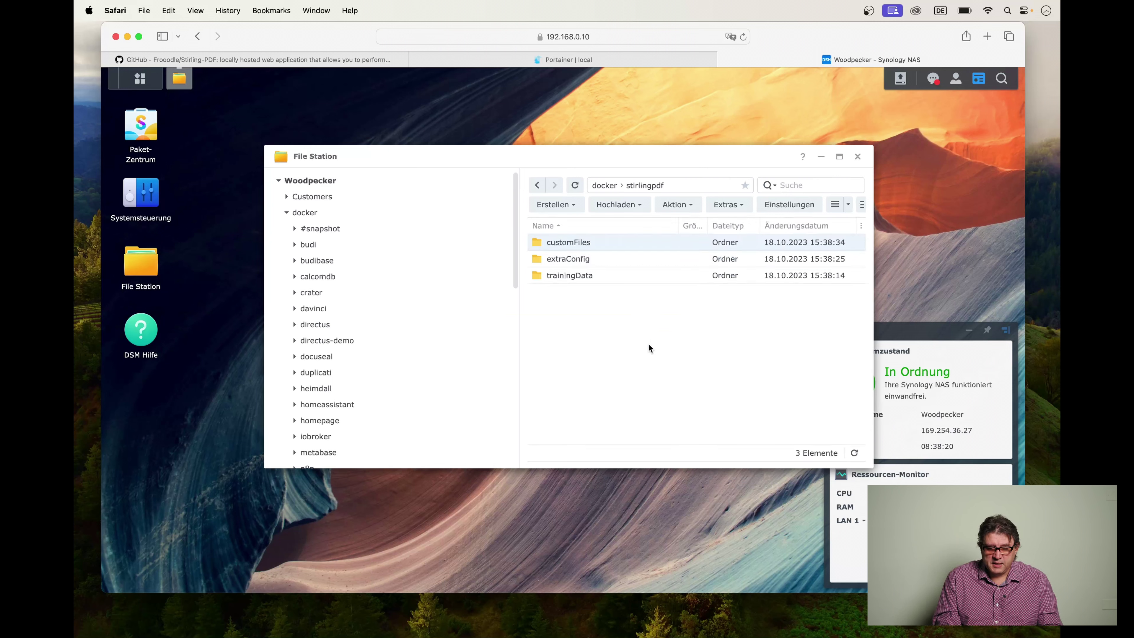
- Copy the full location path of the customFiles folder from its properties in File Station and close the properties without changes
{"action": "right_click", "coordinate": [601, 241]}
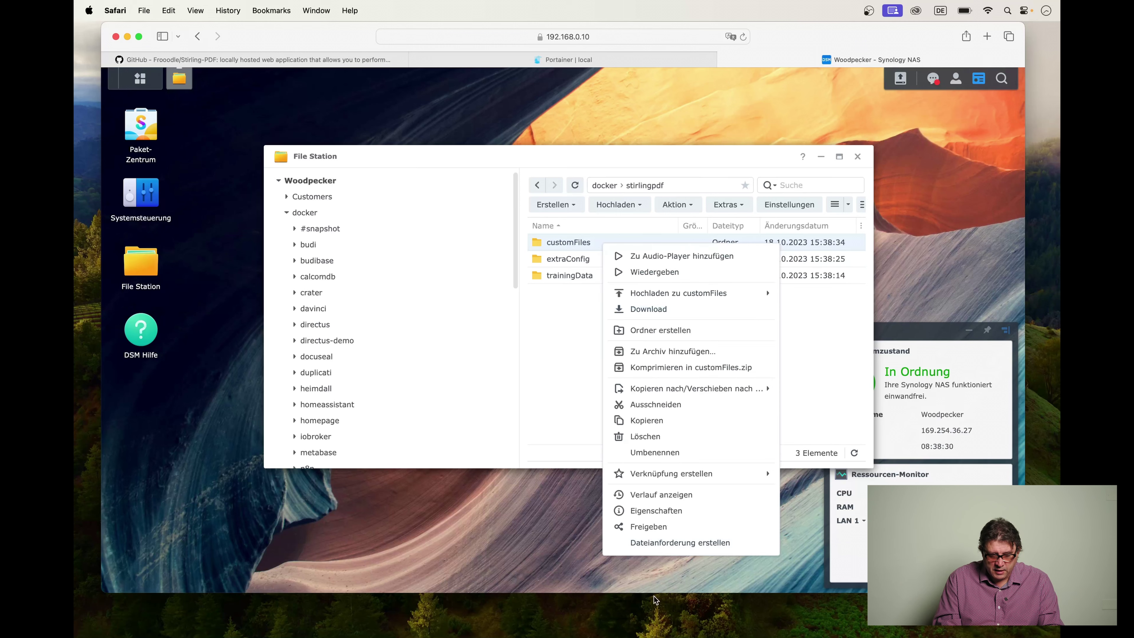
{"action": "left_click", "coordinate": [669, 510]}
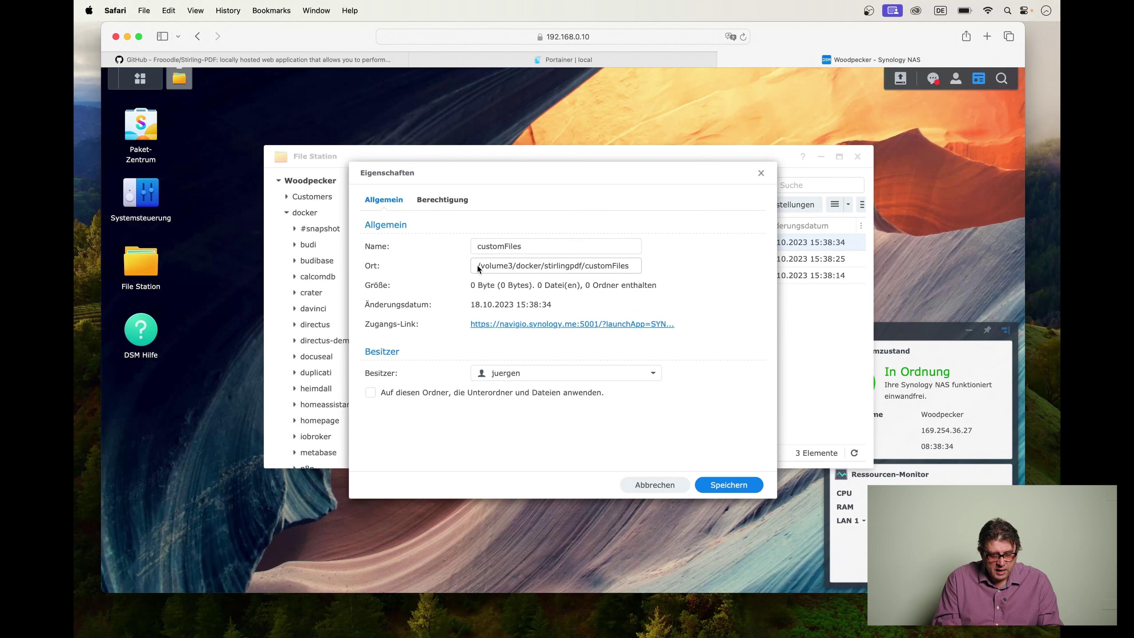
{"action": "left_click_drag", "start_coordinate": [478, 268], "coordinate": [636, 268]}
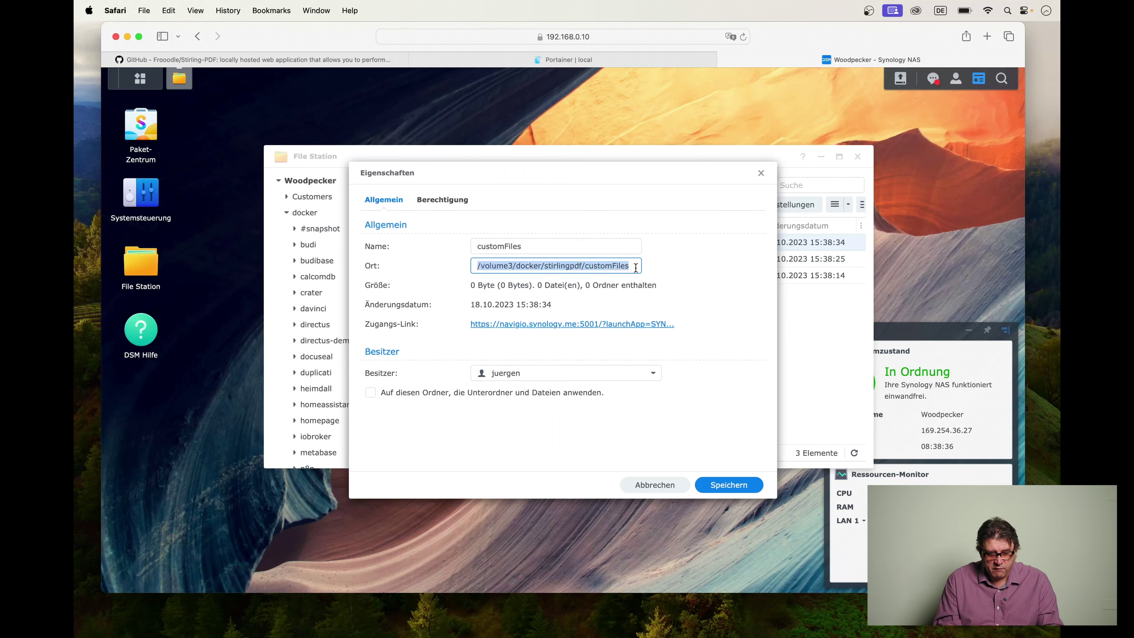
{"action": "key", "text": "super+c"}
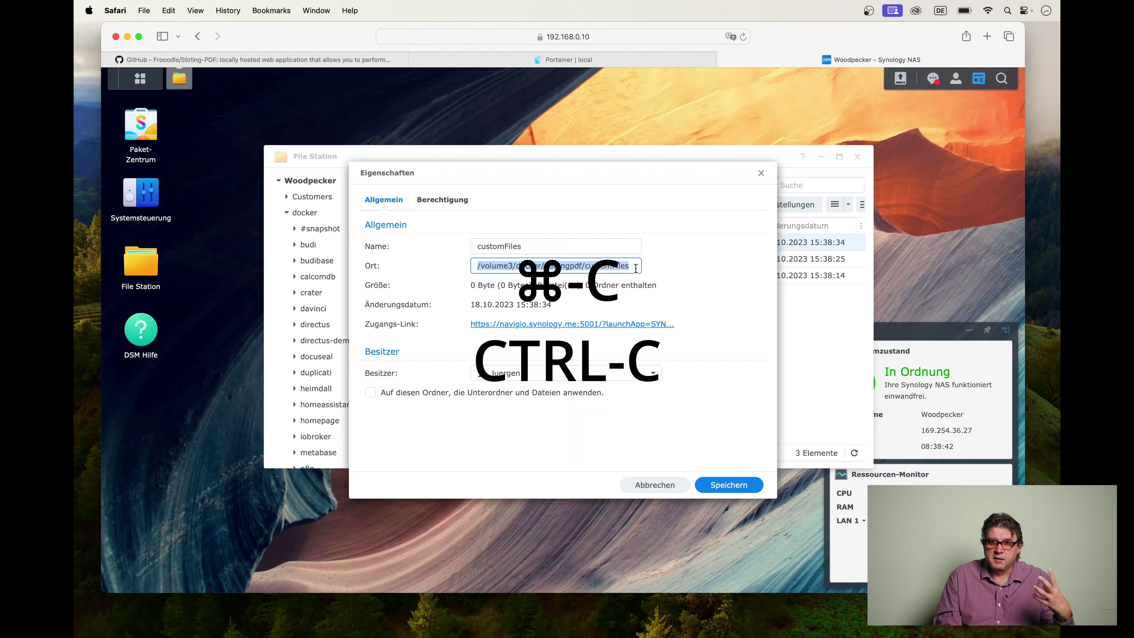
{"action": "left_click", "coordinate": [643, 484]}
- Switch to VSCodium and replace the customFiles host path in stirling-pdf.yml with the copied path /volume3/docker/stirlingpdf/customFiles
{"action": "mouse_move", "coordinate": [846, 635]}
{"action": "left_click", "coordinate": [833, 615]}
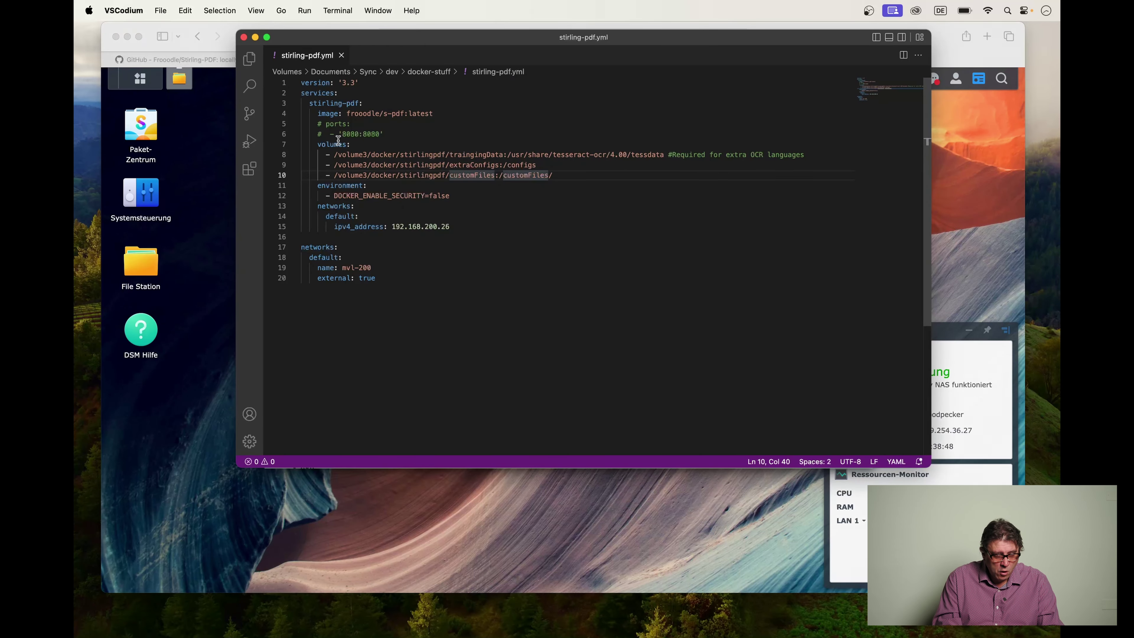
{"action": "left_click", "coordinate": [334, 175]}
{"action": "left_click_drag", "start_coordinate": [334, 175], "coordinate": [495, 178]}
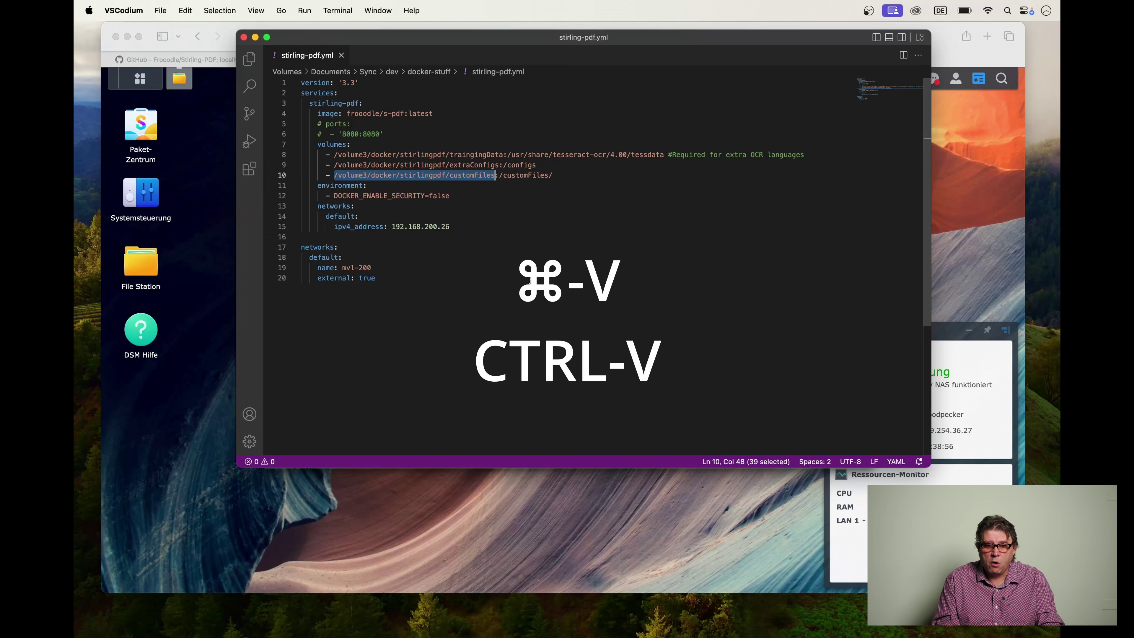
{"action": "key", "text": "super+v"}
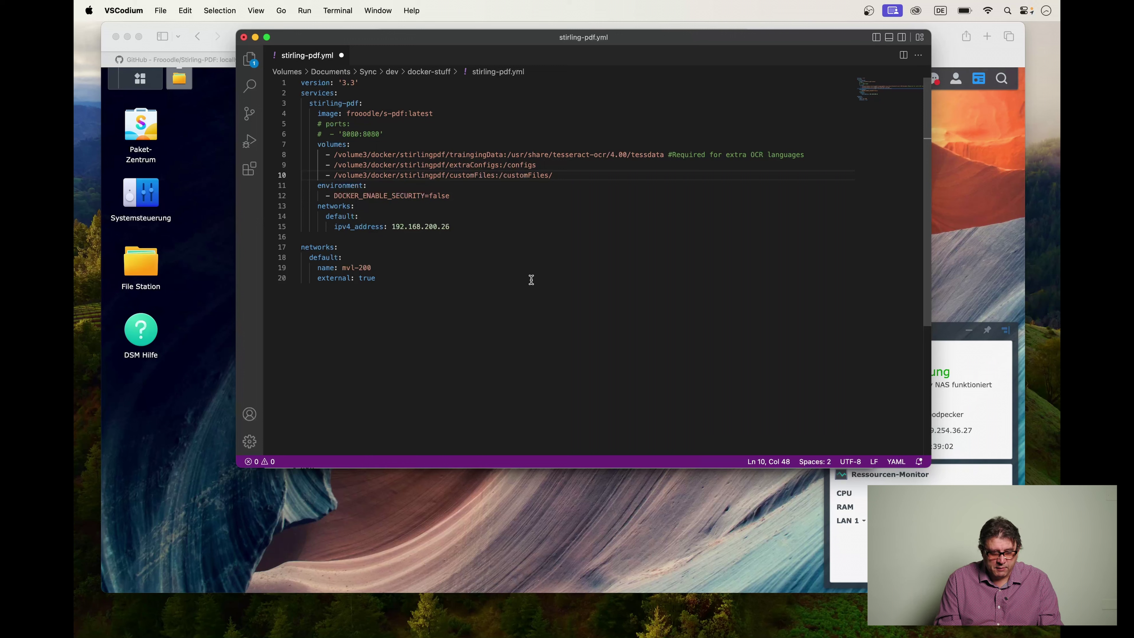
- Check the three volume entries and the DOCKER_ENABLE_SECURITY environment variable in the compose file
{"action": "left_click", "coordinate": [430, 154]}
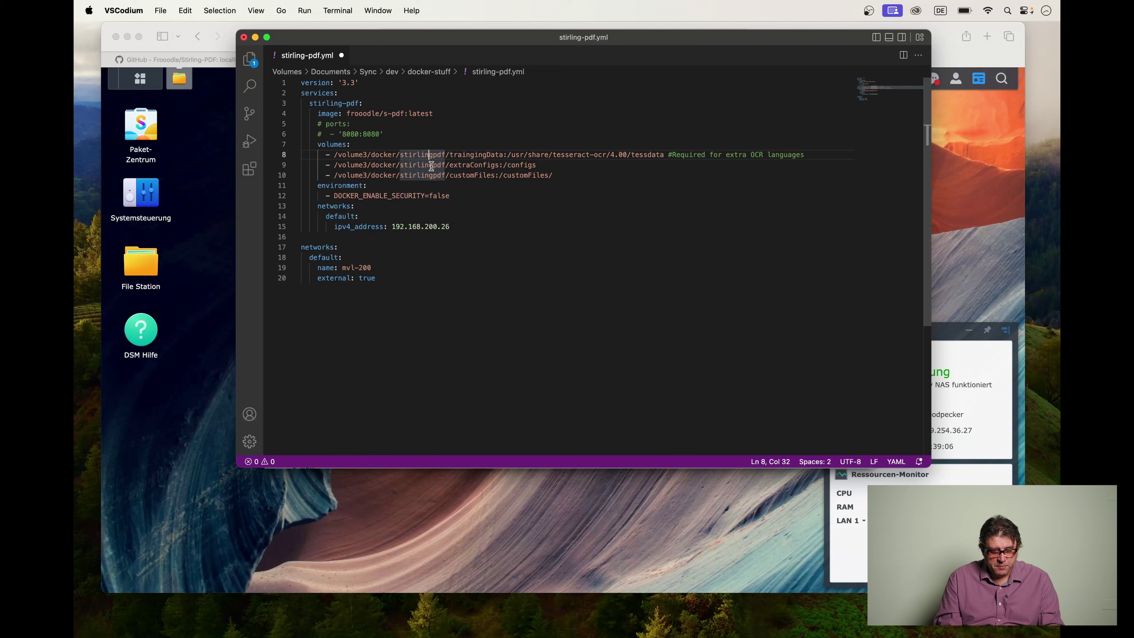
{"action": "left_click", "coordinate": [575, 180]}
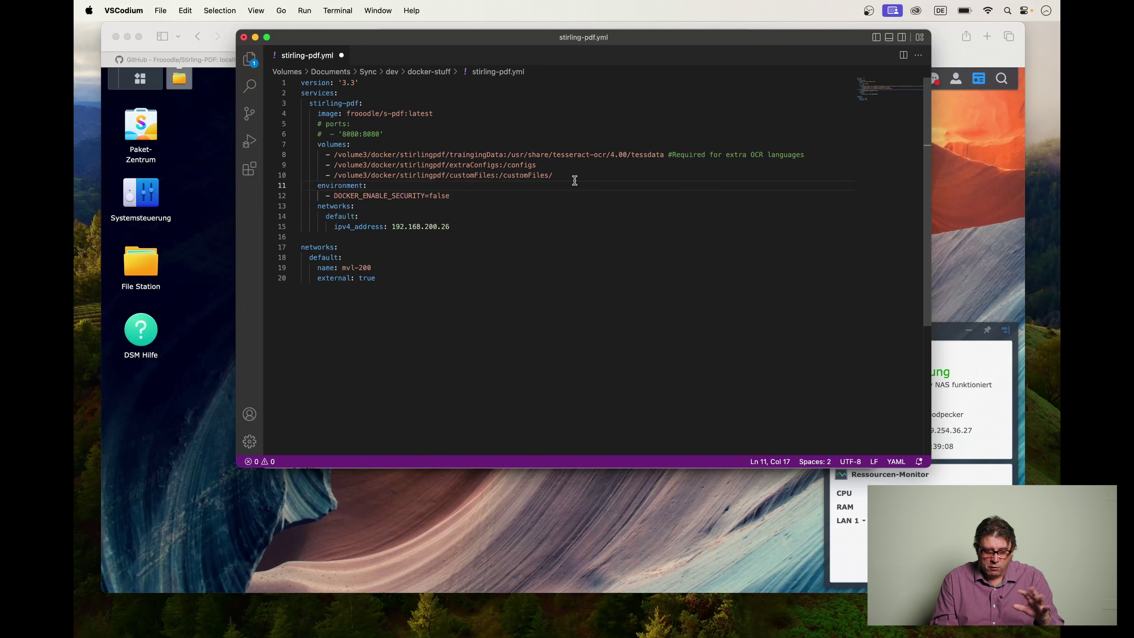
{"action": "left_click", "coordinate": [574, 179]}
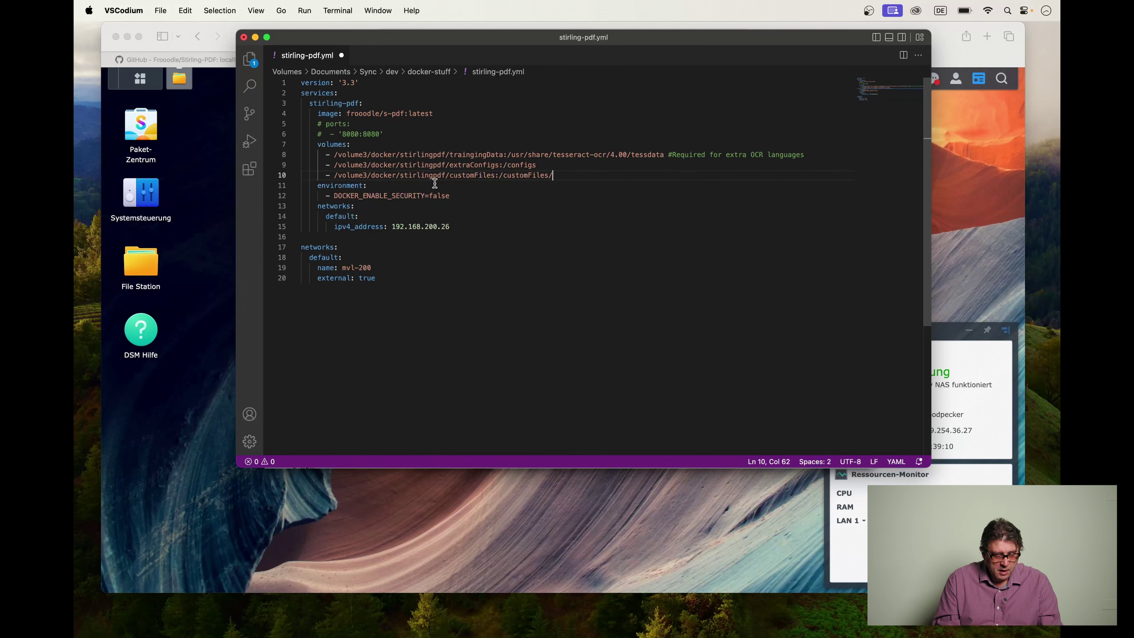
{"action": "left_click", "coordinate": [385, 195]}
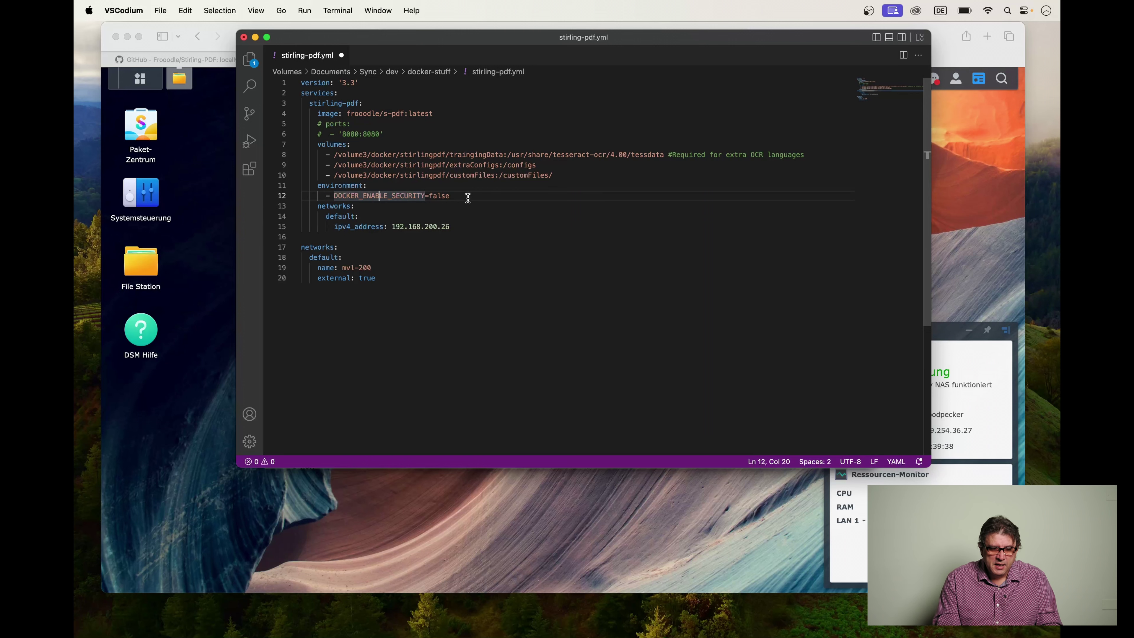
- Switch to the Stirling-PDF GitHub page in Safari and read the README's customisation and login authentication sections, including the prerequisites
{"action": "left_click", "coordinate": [185, 48]}
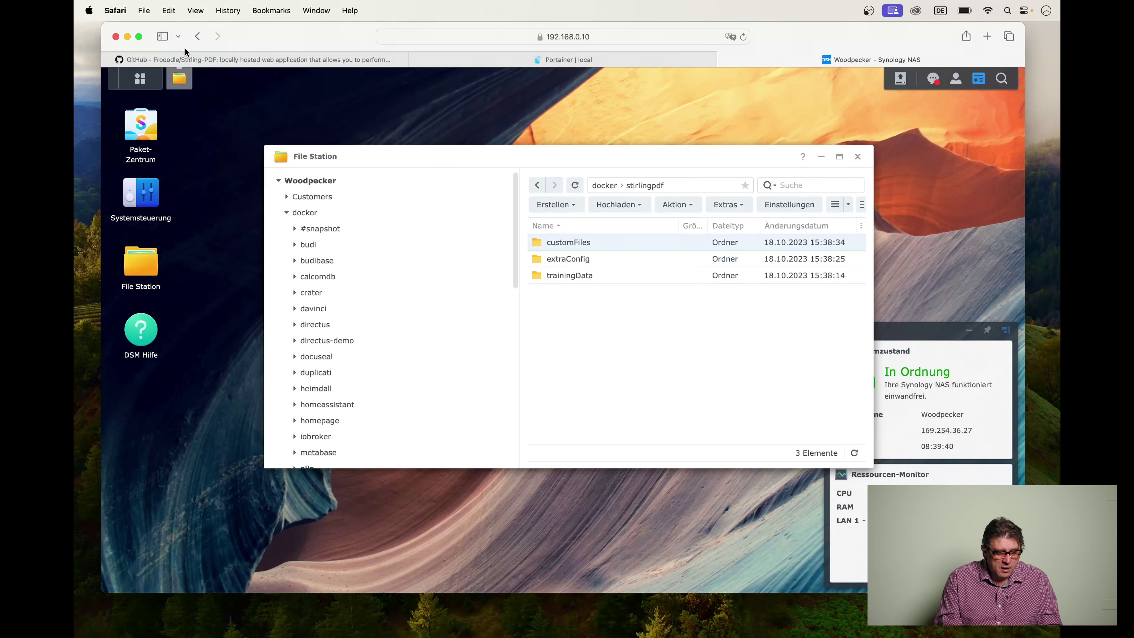
{"action": "left_click", "coordinate": [294, 63]}
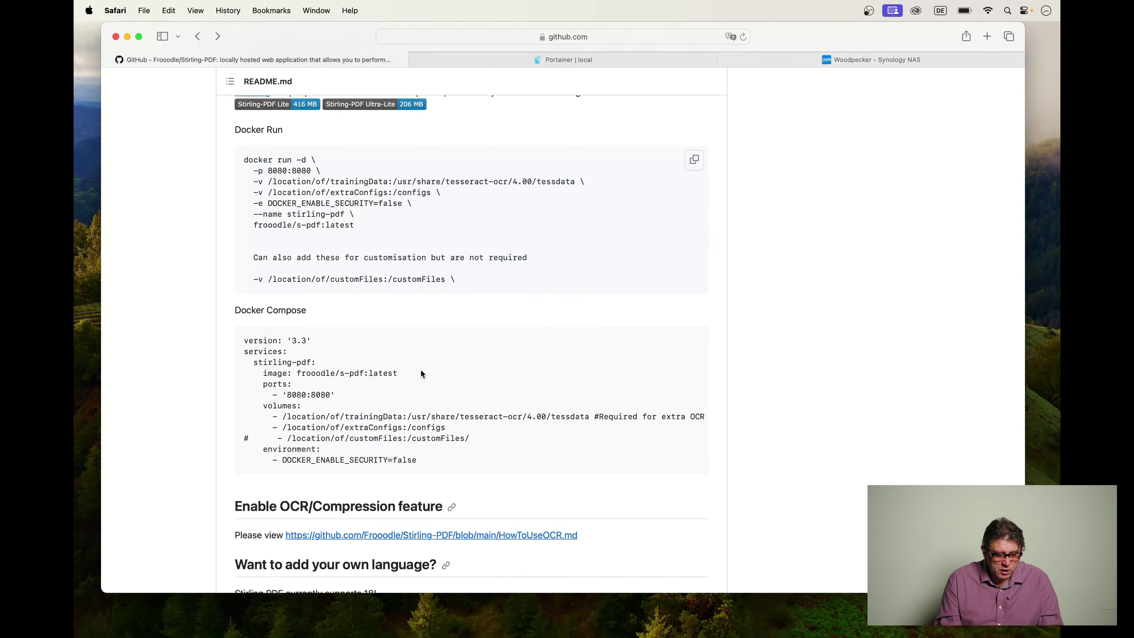
{"action": "scroll", "coordinate": [442, 440], "scroll_direction": "down", "scroll_amount": 5}
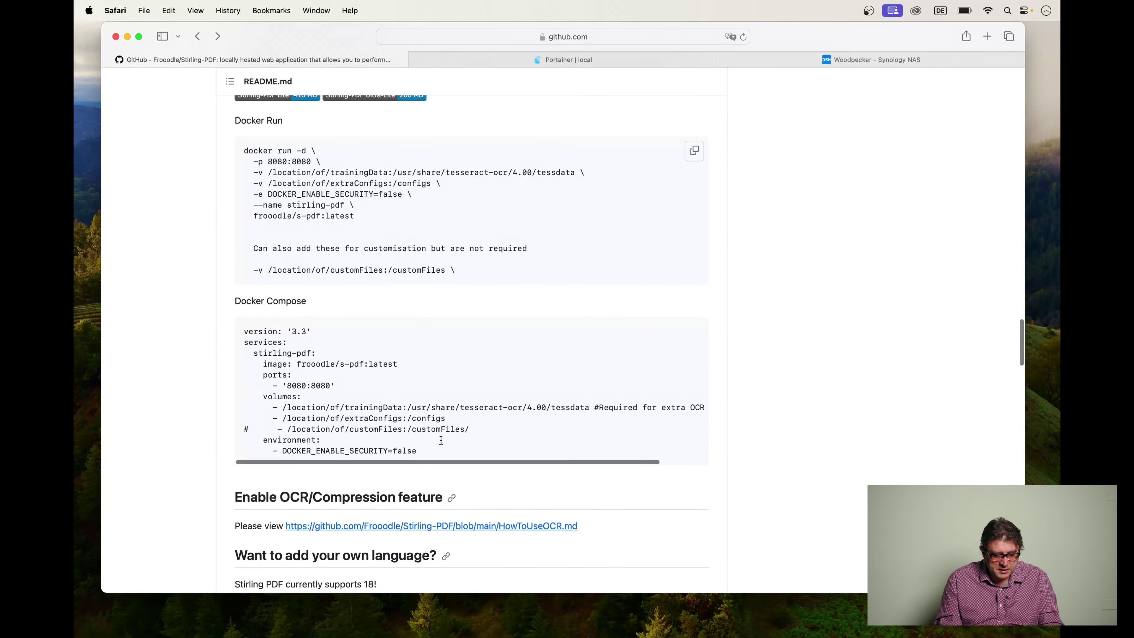
{"action": "scroll", "coordinate": [441, 440], "scroll_direction": "down", "scroll_amount": 10}
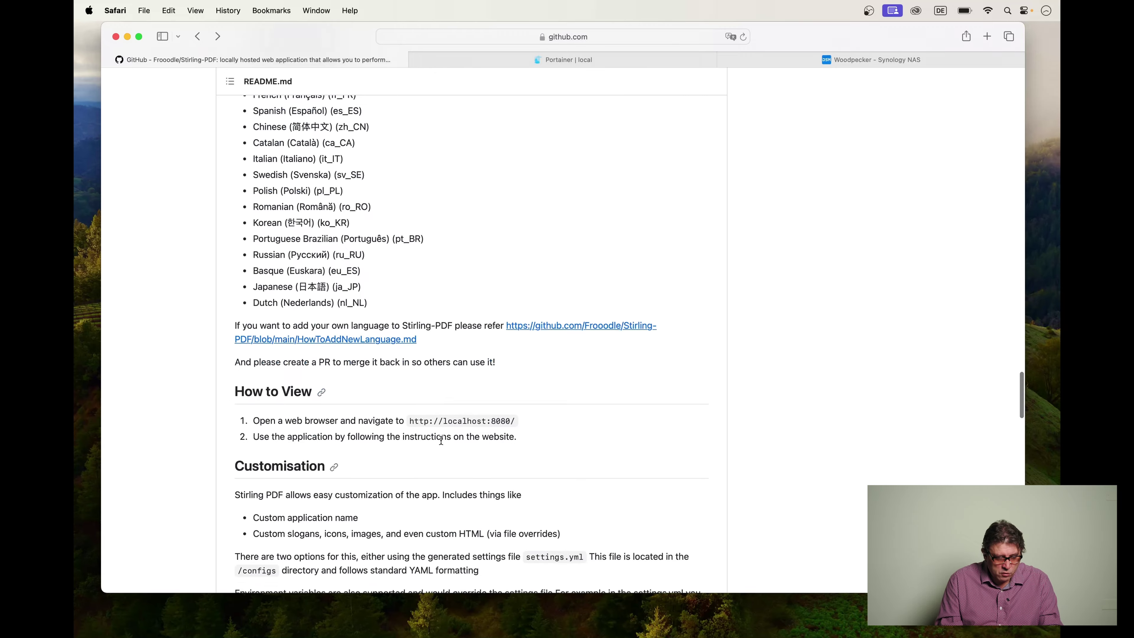
{"action": "scroll", "coordinate": [441, 440], "scroll_direction": "down", "scroll_amount": 5}
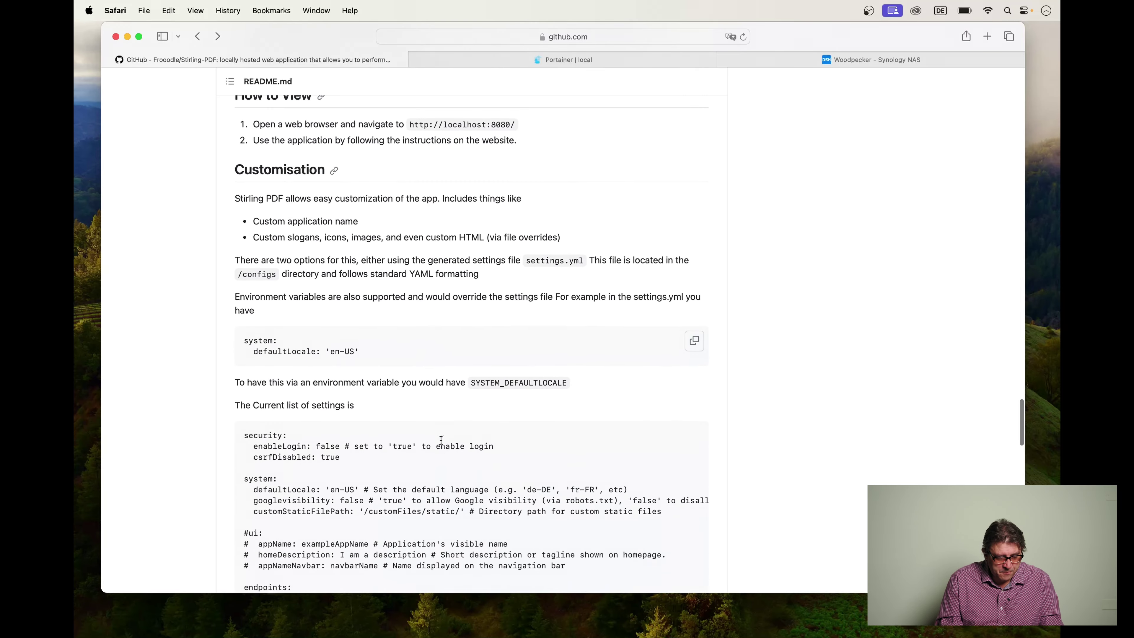
{"action": "scroll", "coordinate": [441, 444], "scroll_direction": "down", "scroll_amount": 12}
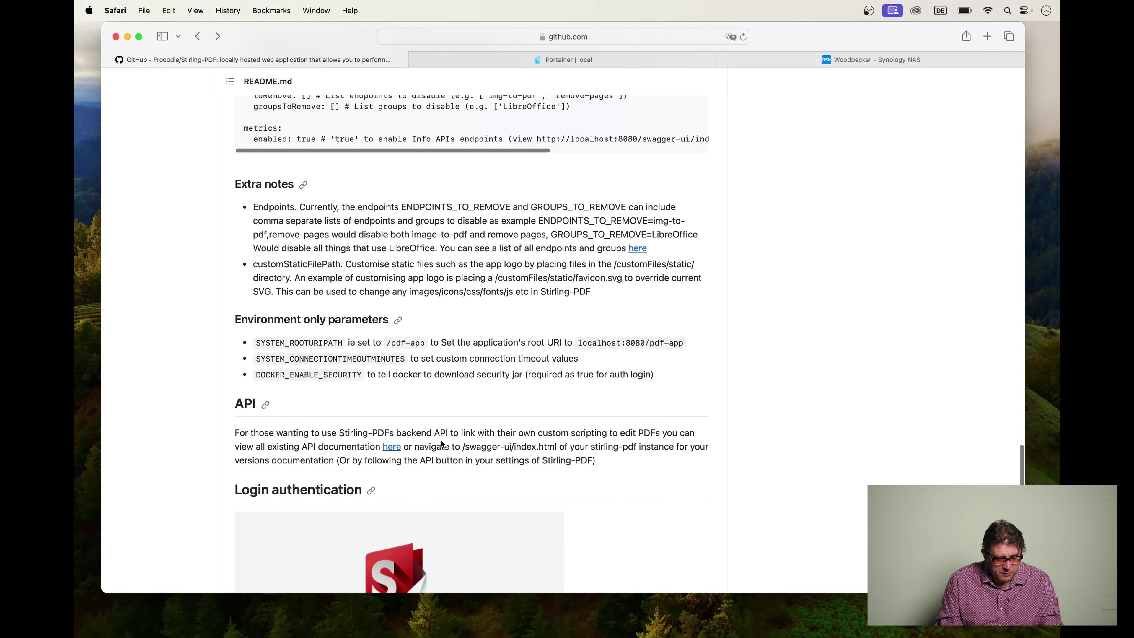
{"action": "scroll", "coordinate": [441, 444], "scroll_direction": "down", "scroll_amount": 5}
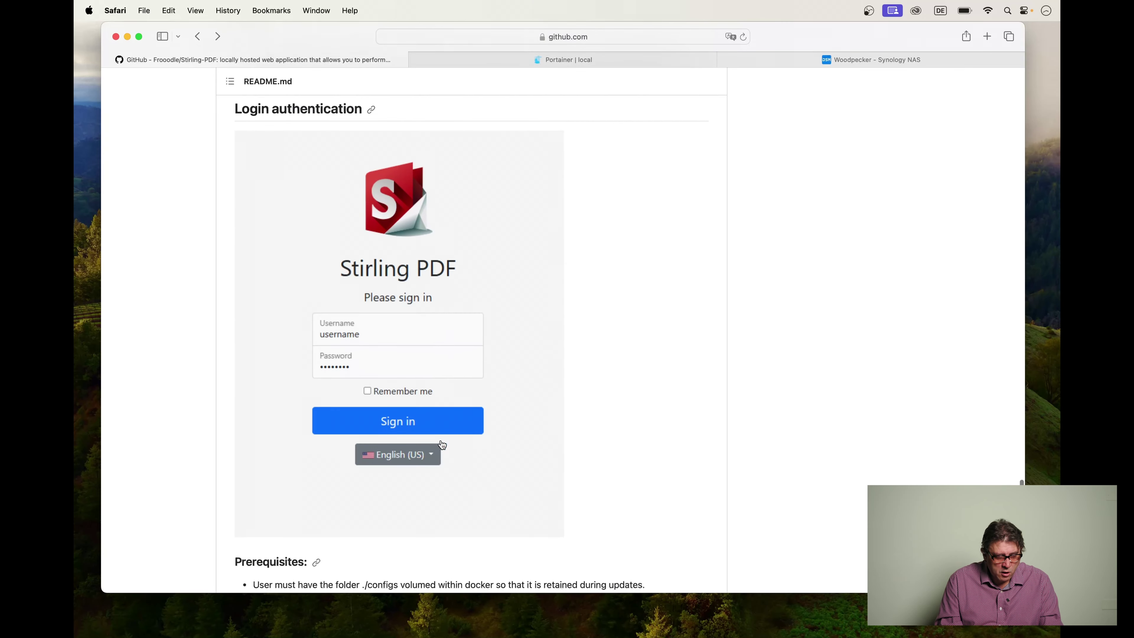
{"action": "scroll", "coordinate": [442, 445], "scroll_direction": "down", "scroll_amount": 5}
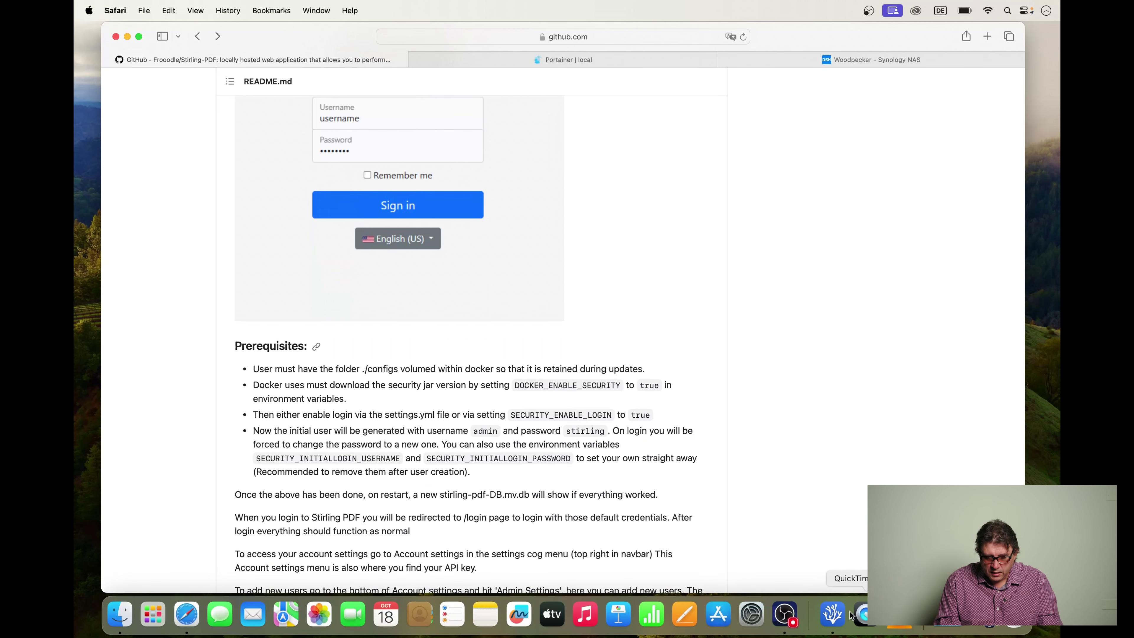
- Check the compose file's ipv4_address in VSCodium and compare it with Portainer's container list in Safari, sorted by descending IP address
{"action": "left_click", "coordinate": [838, 615]}
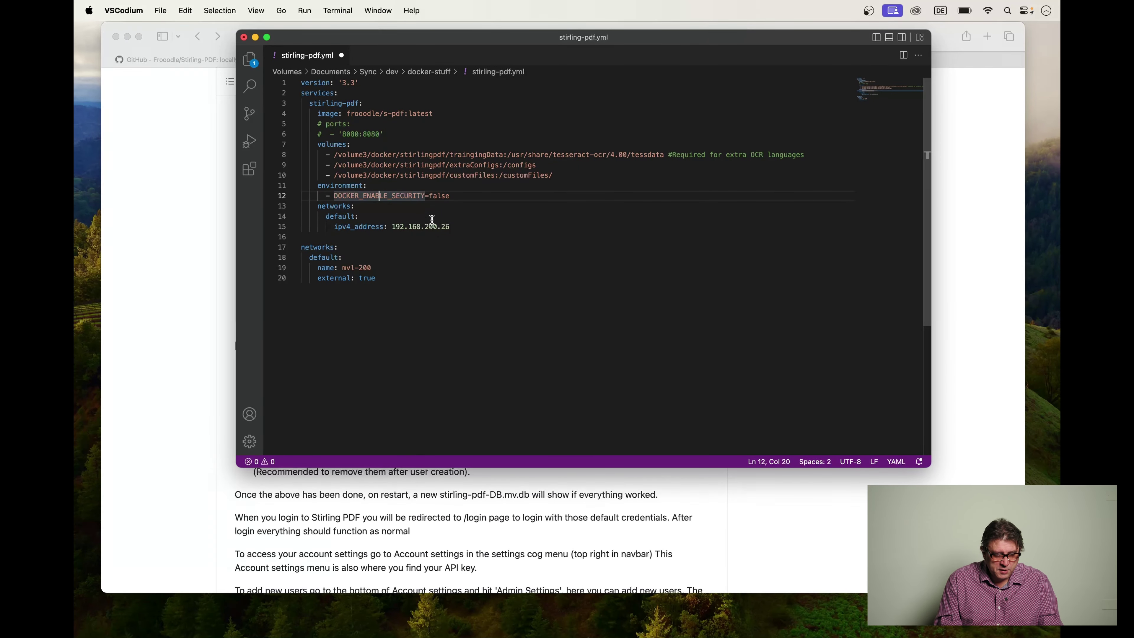
{"action": "left_click", "coordinate": [457, 229]}
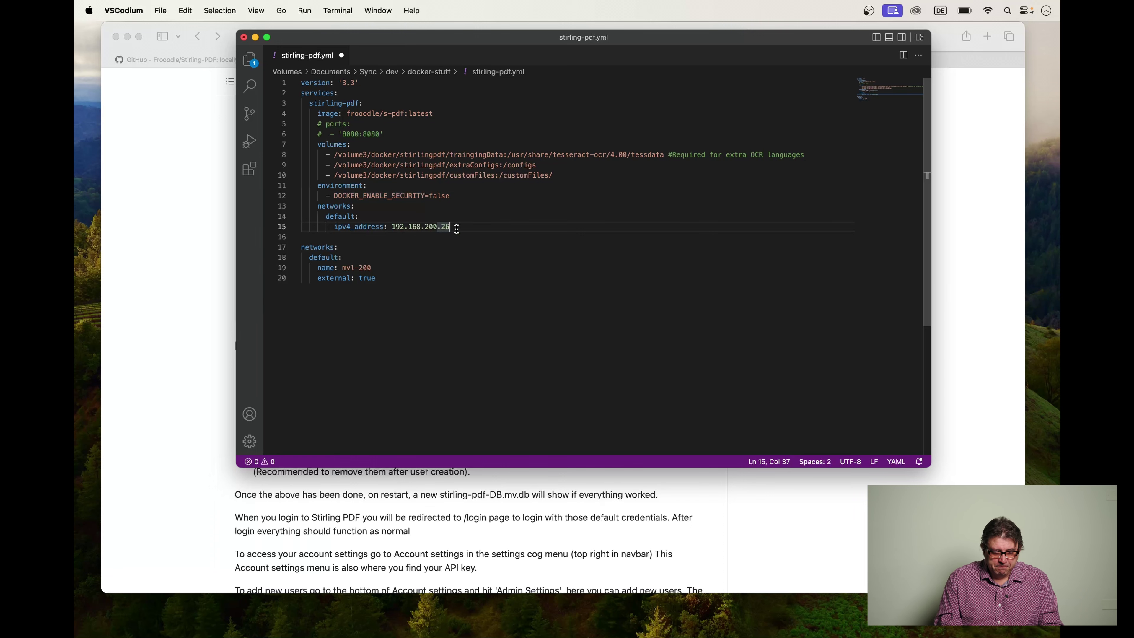
{"action": "left_click", "coordinate": [950, 38]}
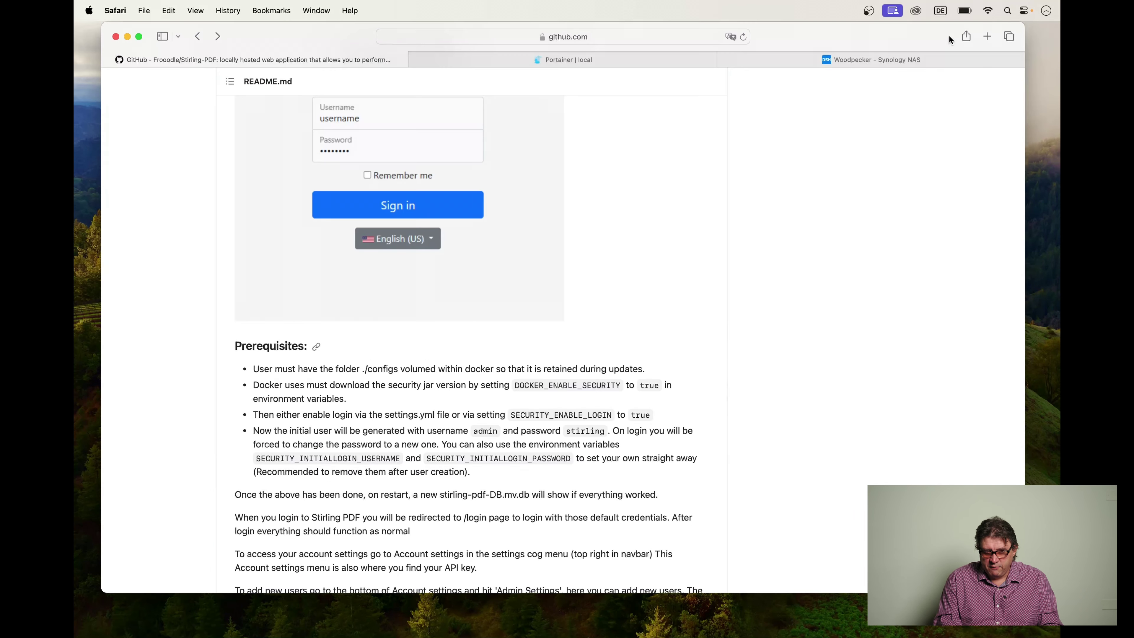
{"action": "left_click", "coordinate": [602, 58]}
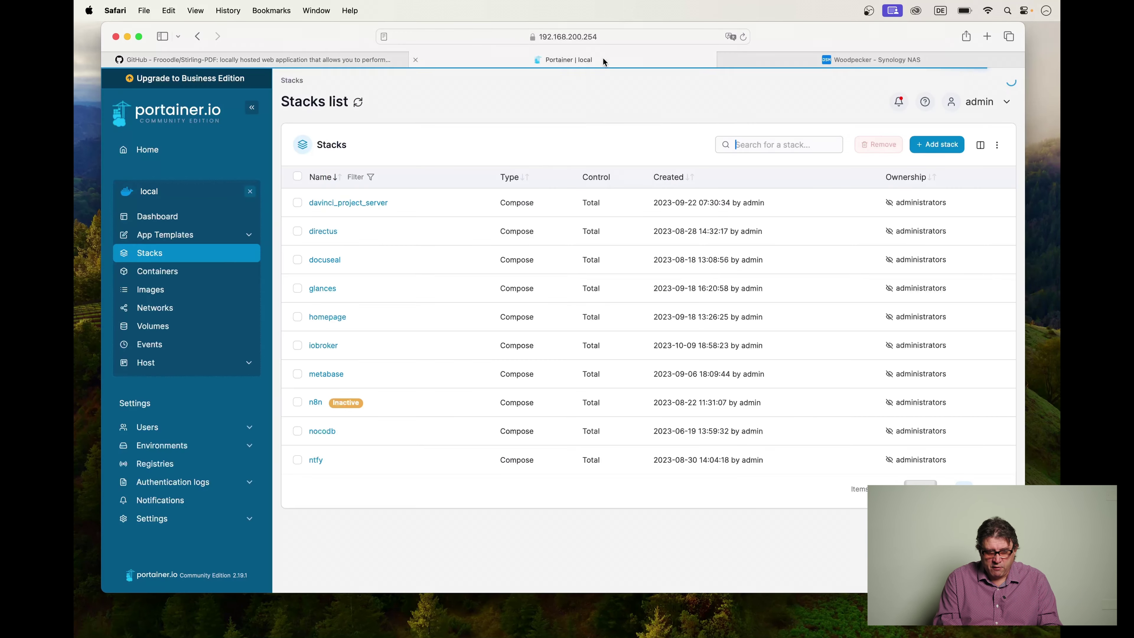
{"action": "left_click", "coordinate": [218, 270]}
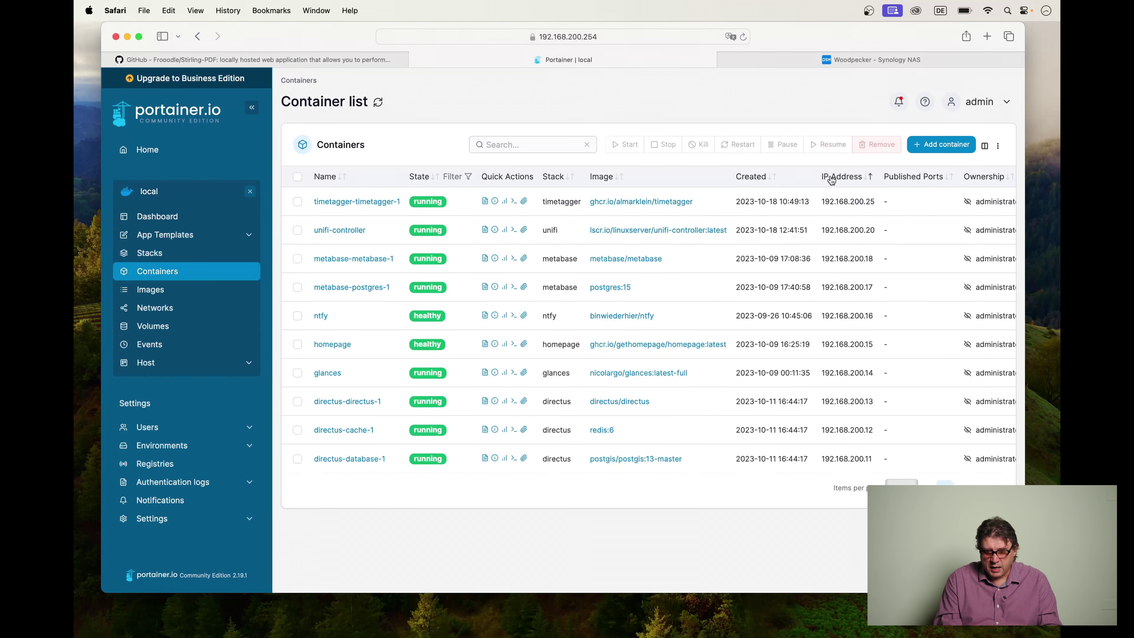
{"action": "left_click", "coordinate": [866, 179]}
{"action": "left_click", "coordinate": [866, 179]}
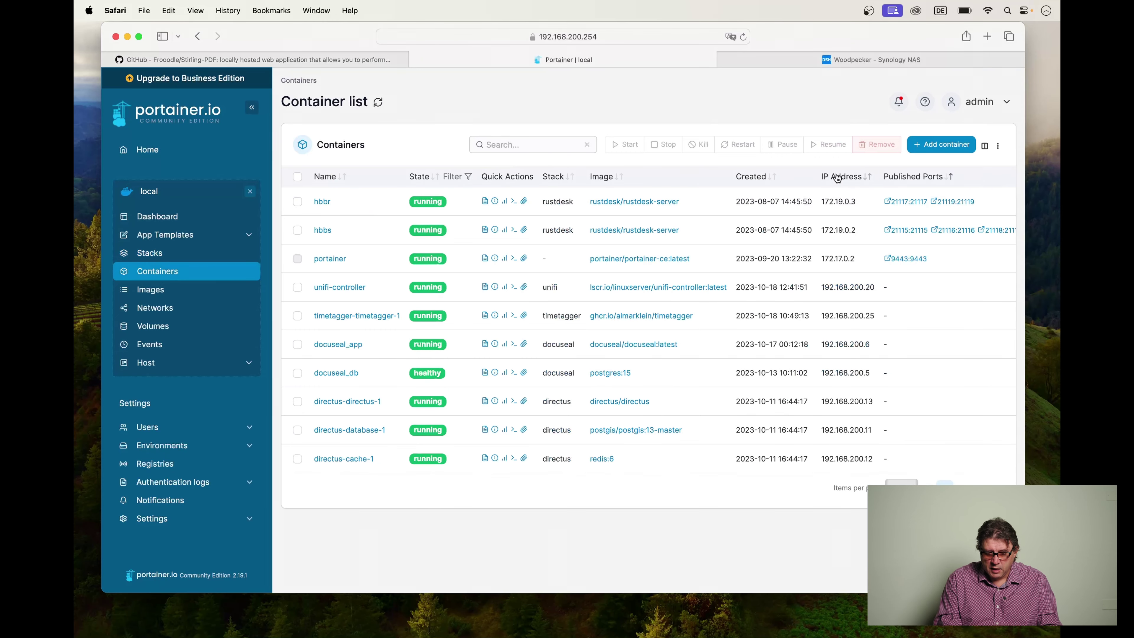
{"action": "left_click", "coordinate": [835, 179]}
{"action": "left_click", "coordinate": [834, 178]}
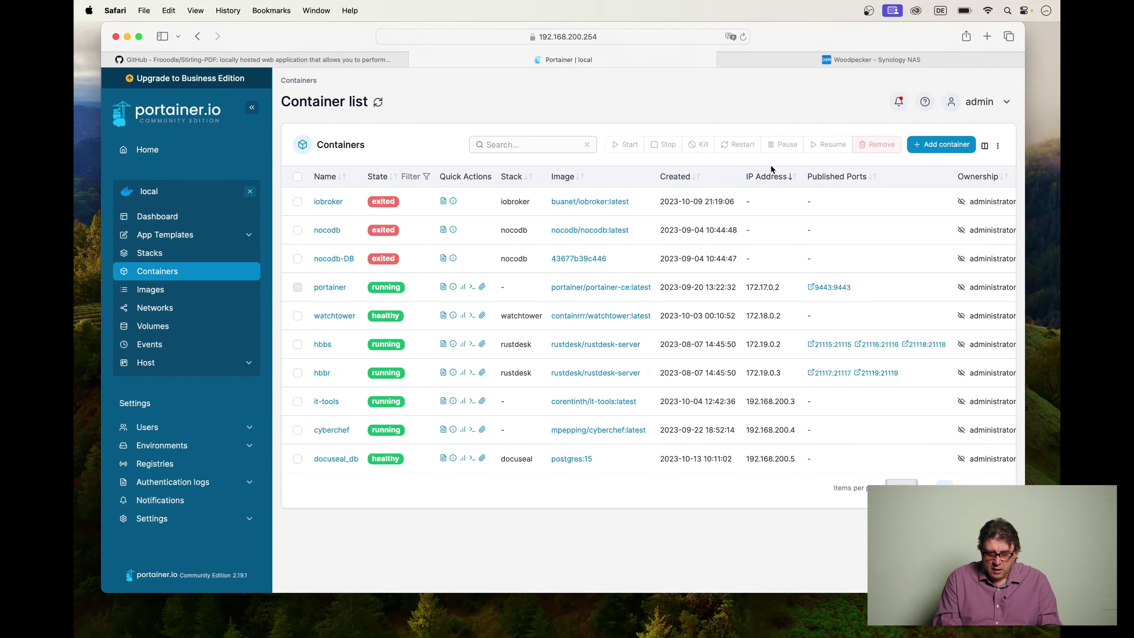
{"action": "left_click", "coordinate": [763, 178]}
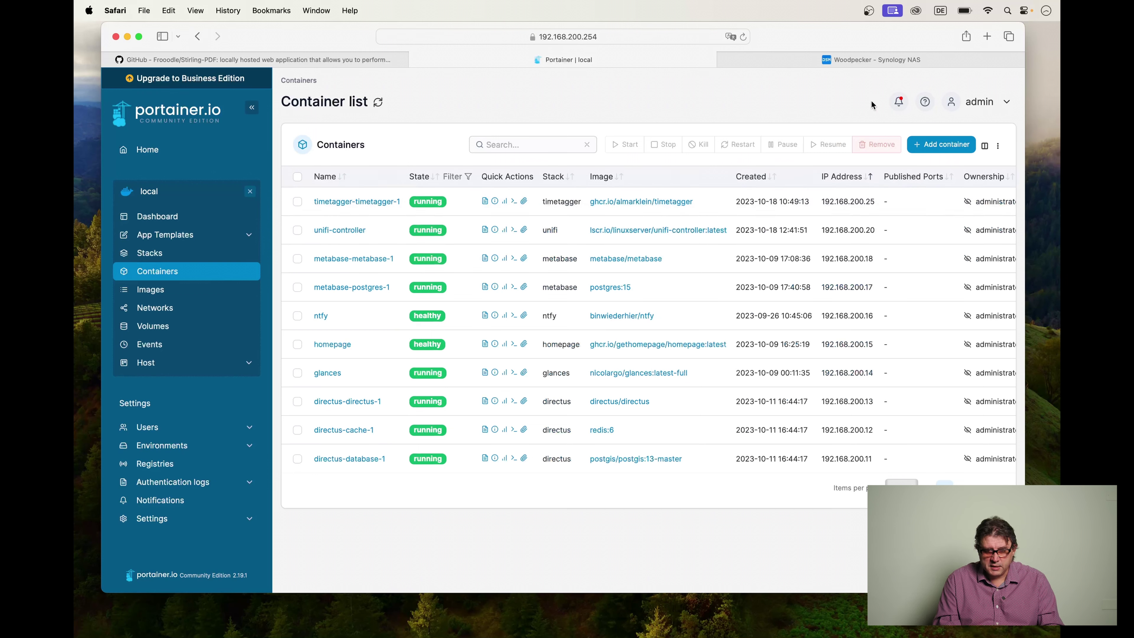
- Return to VSCodium, check the default network's name and external setting, and save stirling-pdf.yml
{"action": "key", "text": "super+Tab"}
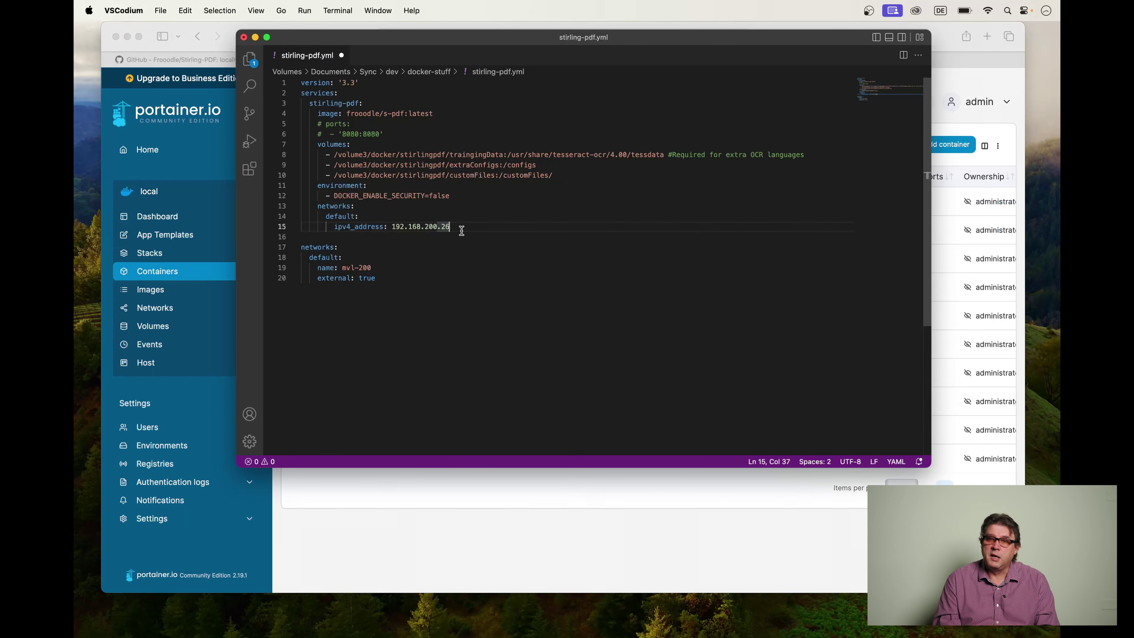
{"action": "left_click", "coordinate": [379, 267]}
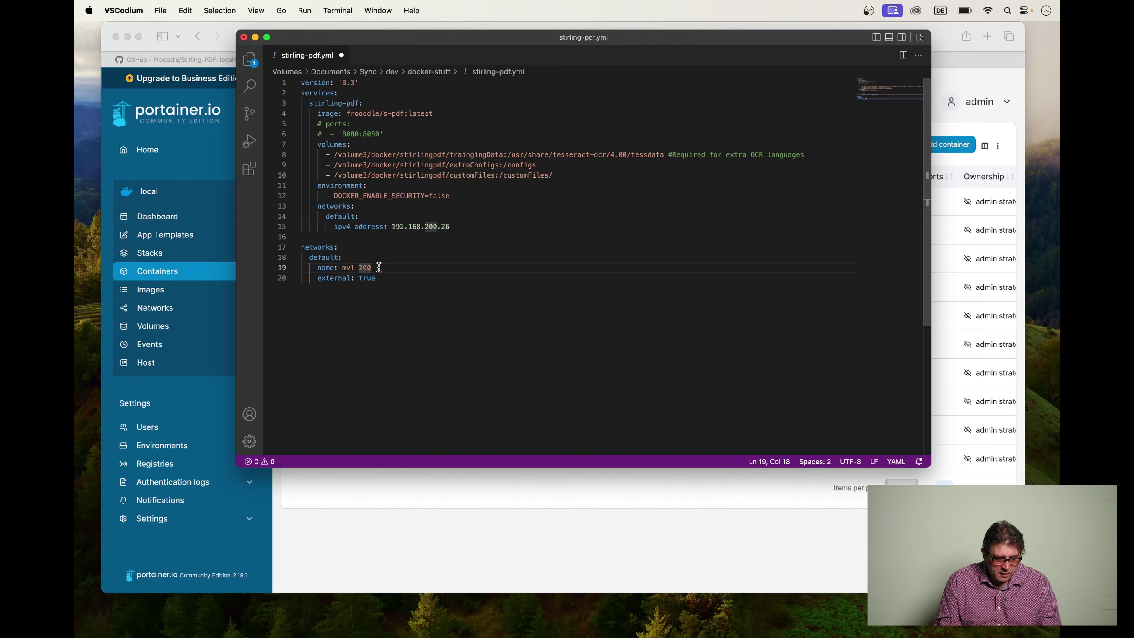
{"action": "left_click", "coordinate": [341, 268]}
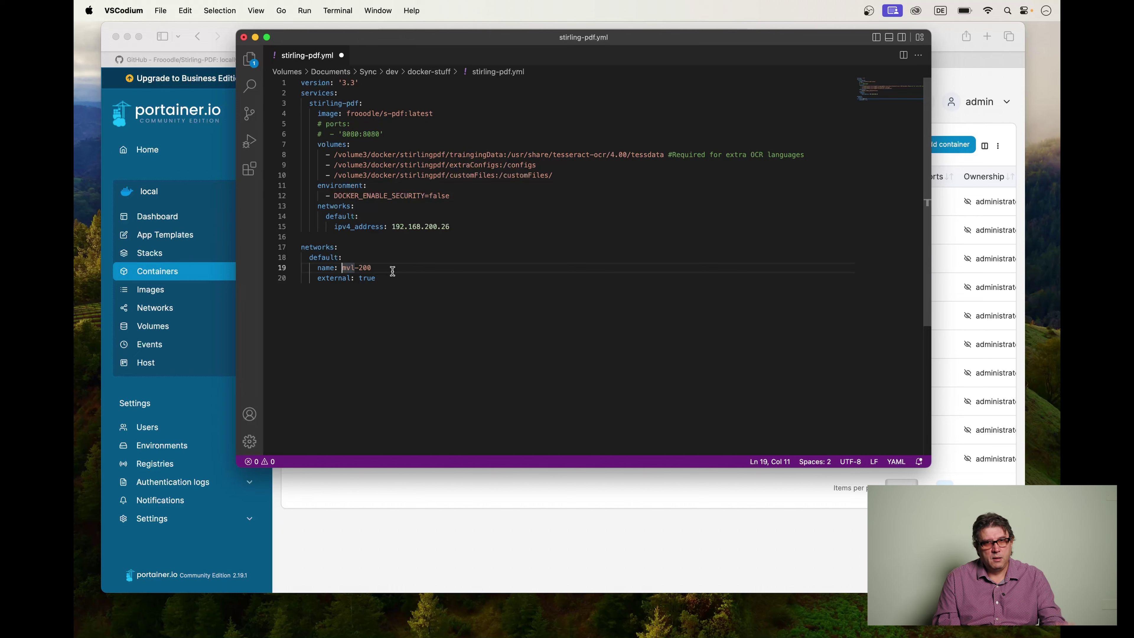
{"action": "left_click", "coordinate": [411, 276]}
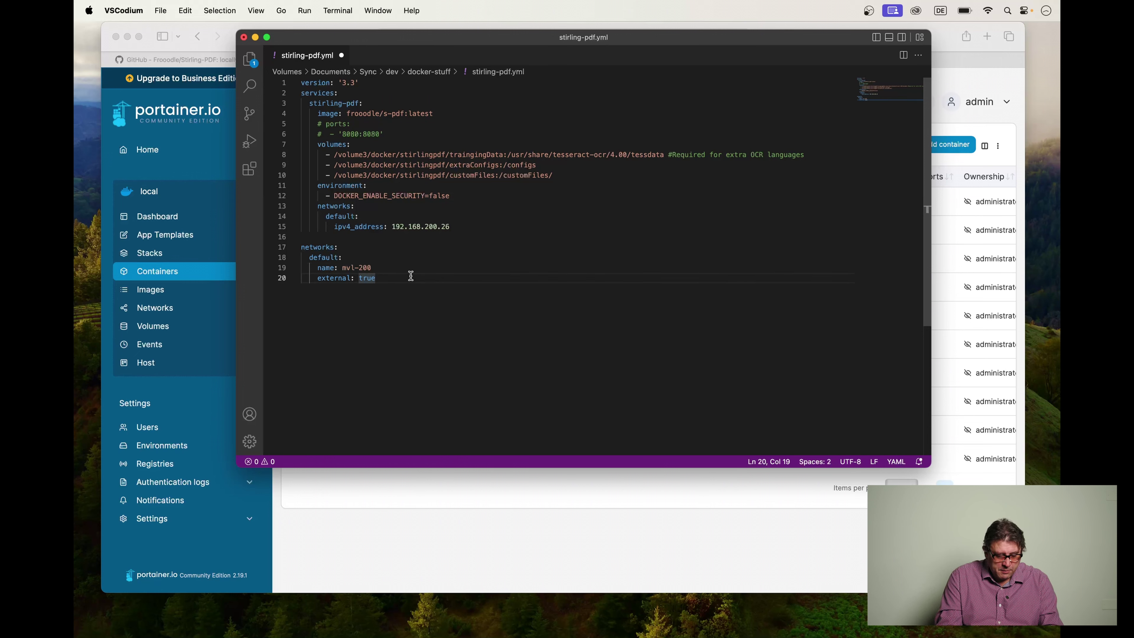
{"action": "key", "text": "super+s"}
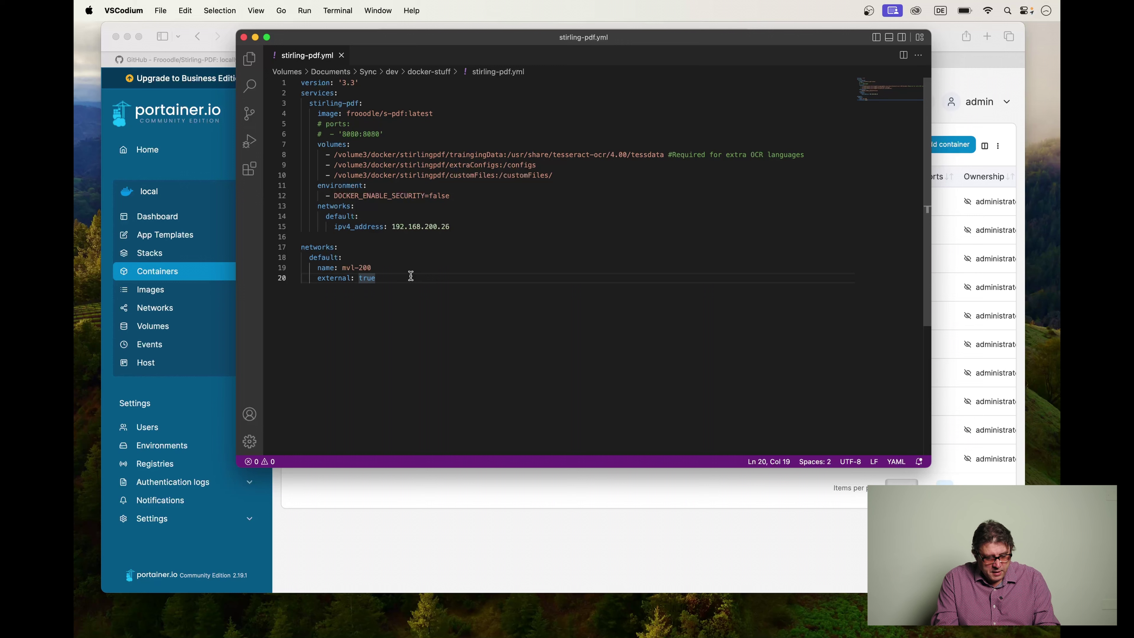
- Copy the entire contents of stirling-pdf.yml and open the form for a new stack in Portainer in Safari
{"action": "key", "text": "super+a"}
{"action": "key", "text": "super+c"}
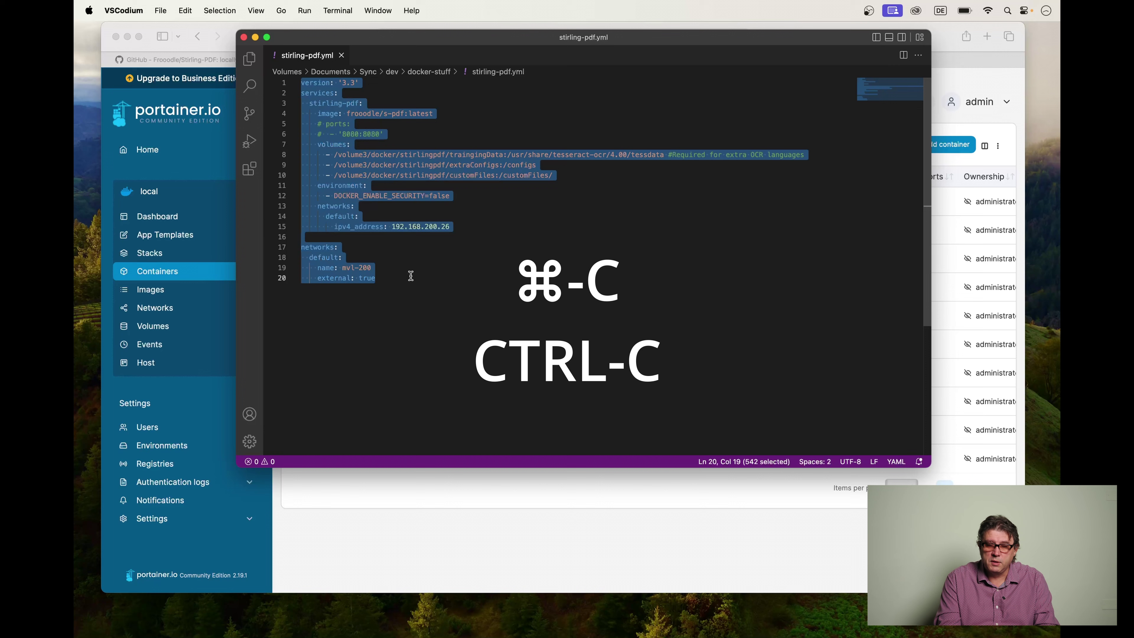
{"action": "left_click", "coordinate": [233, 29]}
{"action": "left_click", "coordinate": [150, 253]}
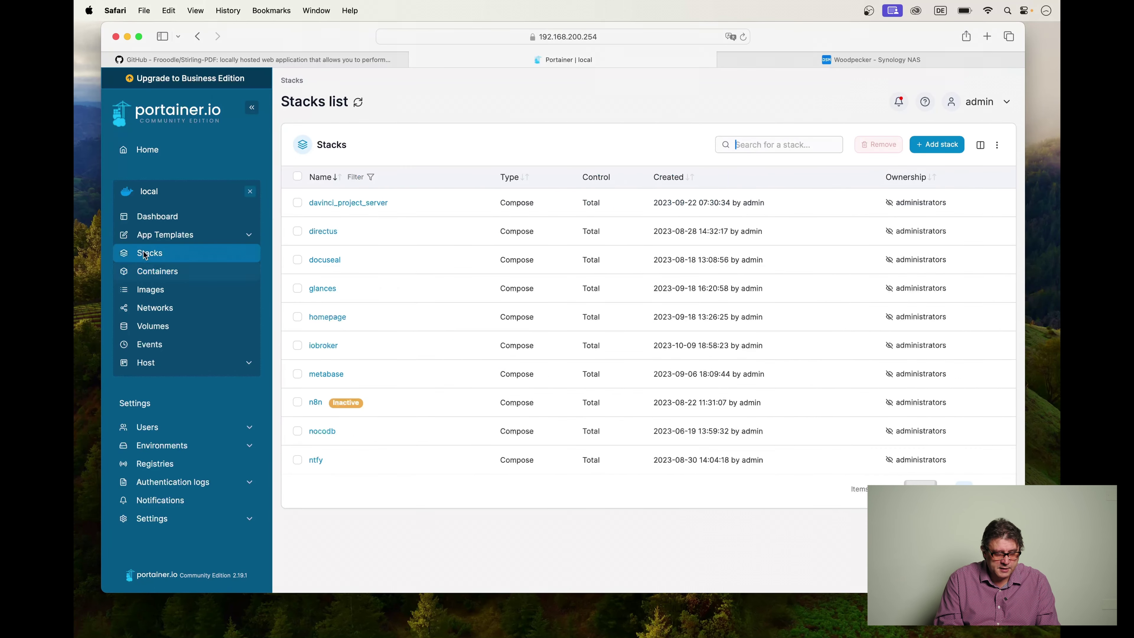
{"action": "left_click", "coordinate": [934, 144]}
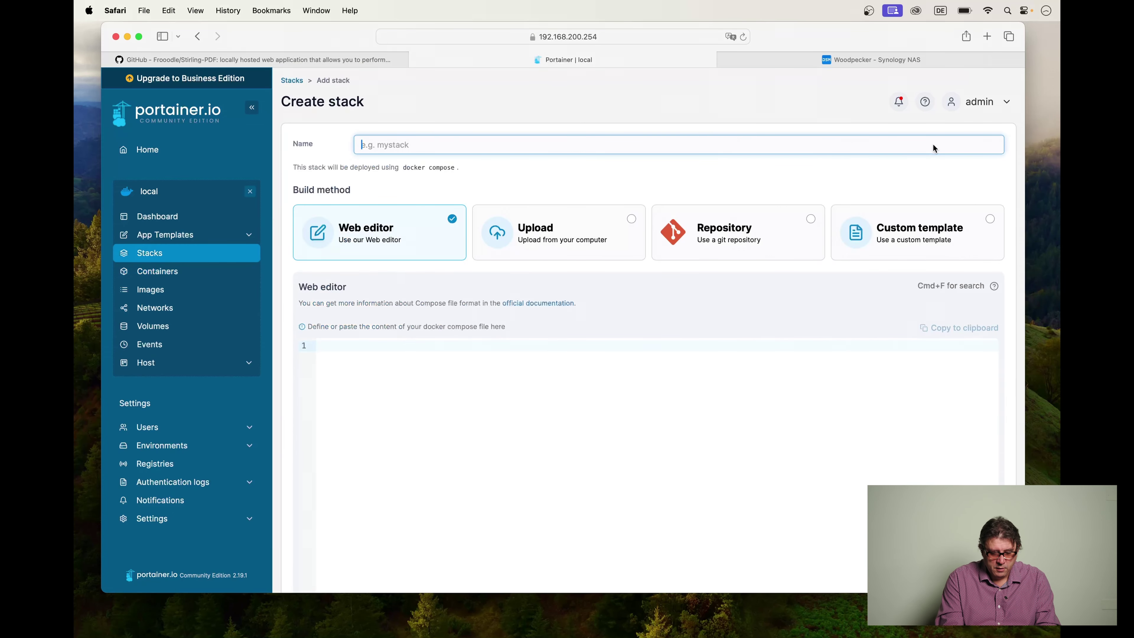
- Name the new stack stirling-pdf, paste the copied compose content into the web editor and deploy the stack
{"action": "type", "text": "stir"}
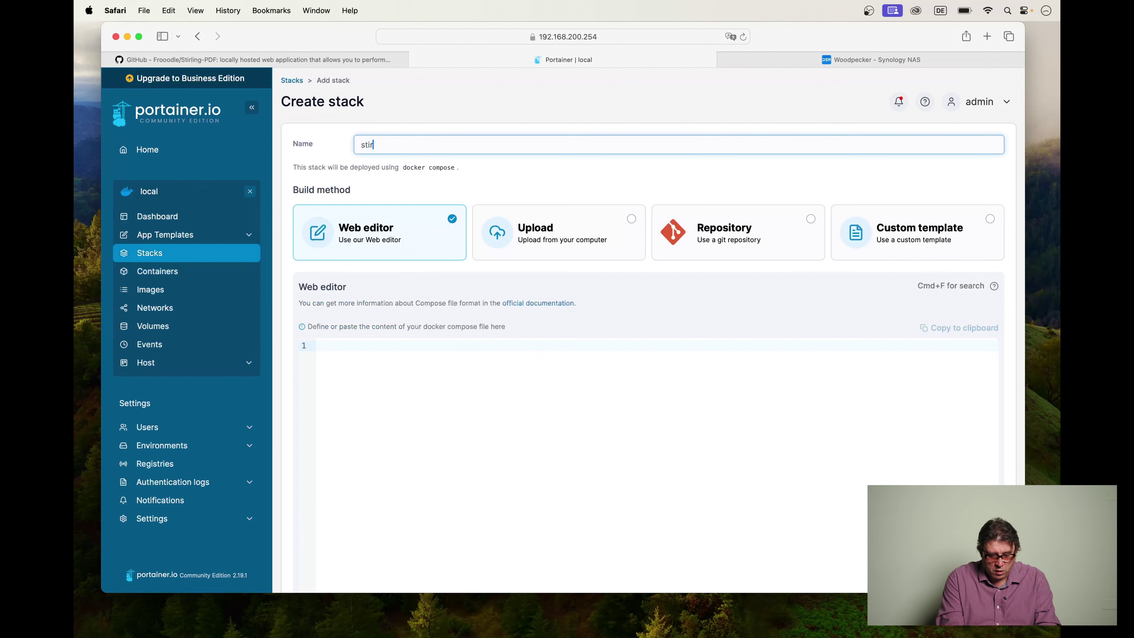
{"action": "type", "text": "ling-pdf"}
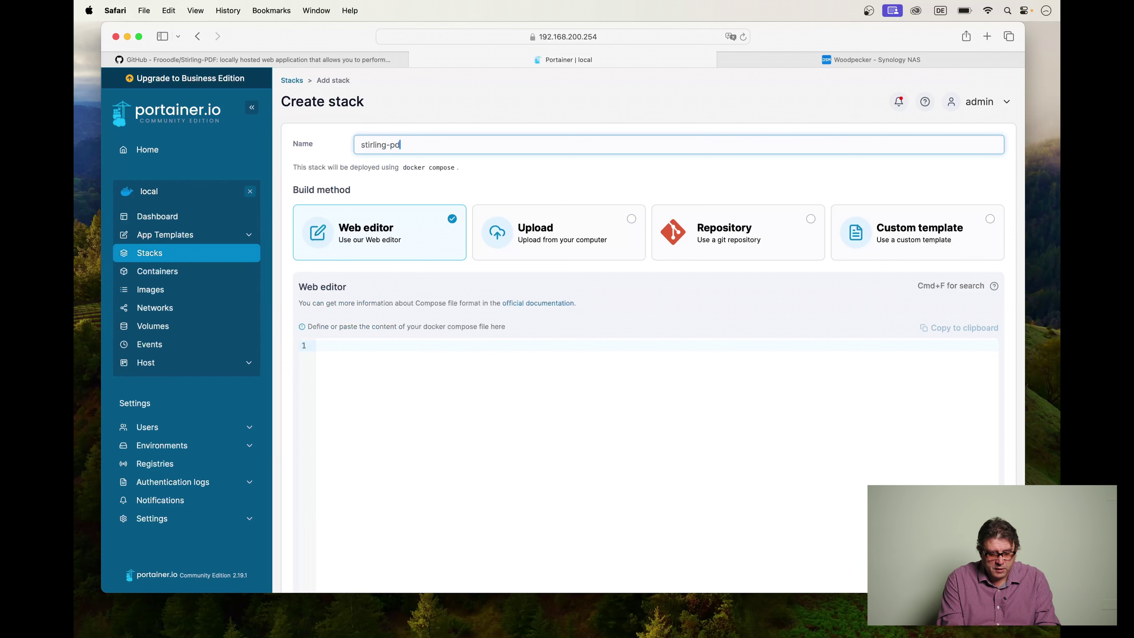
{"action": "left_click", "coordinate": [433, 380]}
{"action": "scroll", "coordinate": [434, 380], "scroll_direction": "down", "scroll_amount": 3}
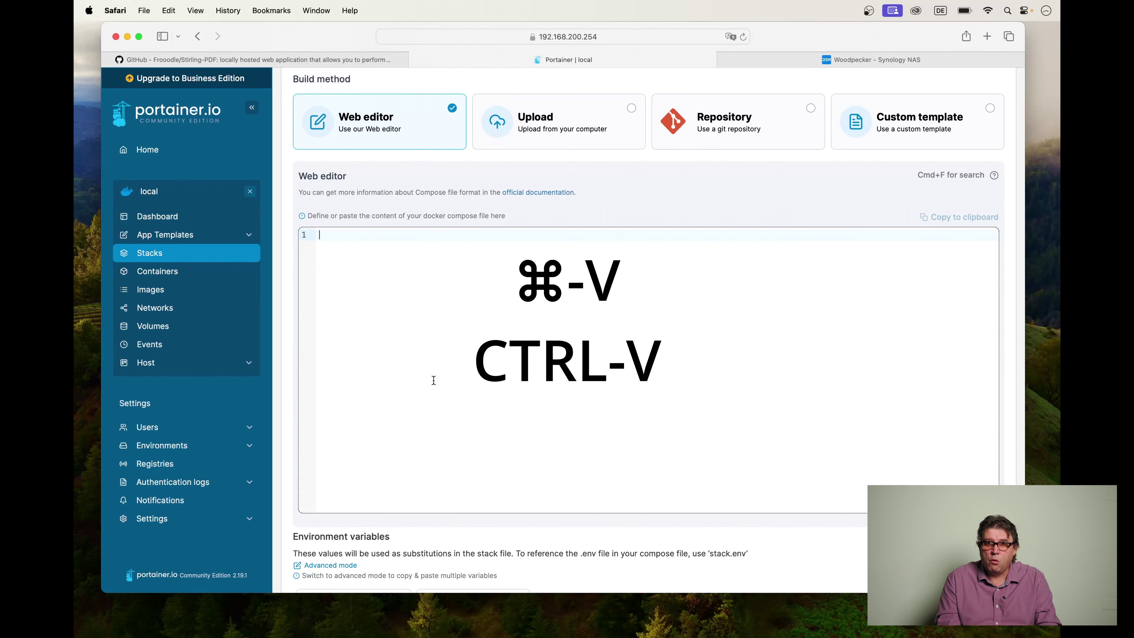
{"action": "key", "text": "super+v"}
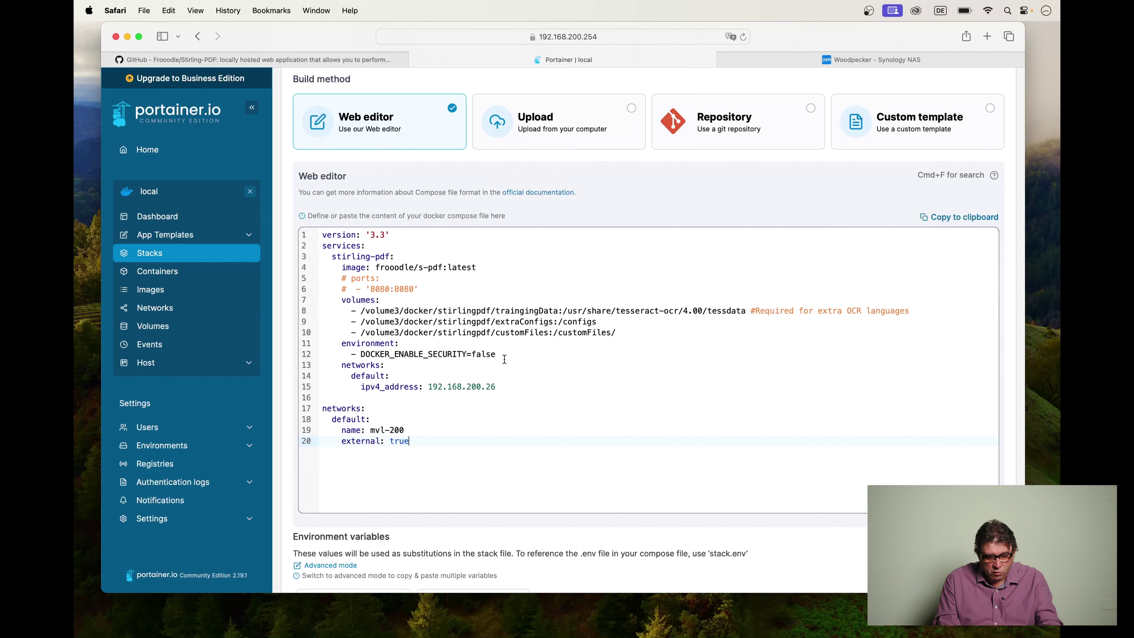
{"action": "scroll", "coordinate": [541, 464], "scroll_direction": "down", "scroll_amount": 5}
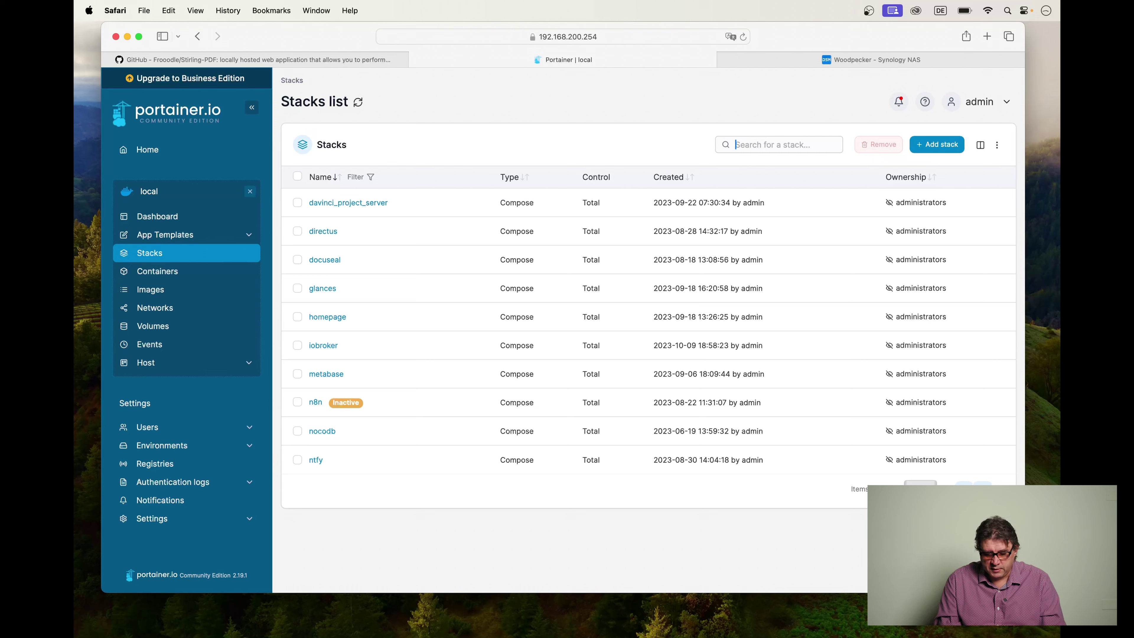
- Open the stirling-pdf stack from the second page of the stacks list and read its container's logs
{"action": "left_click", "coordinate": [982, 489]}
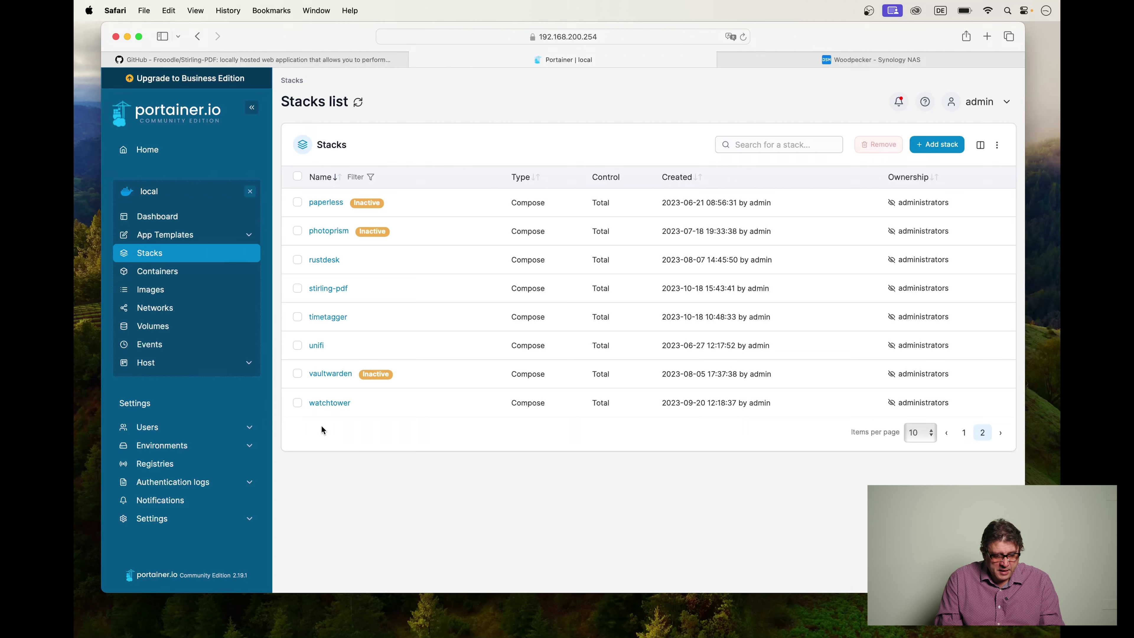
{"action": "left_click", "coordinate": [325, 290]}
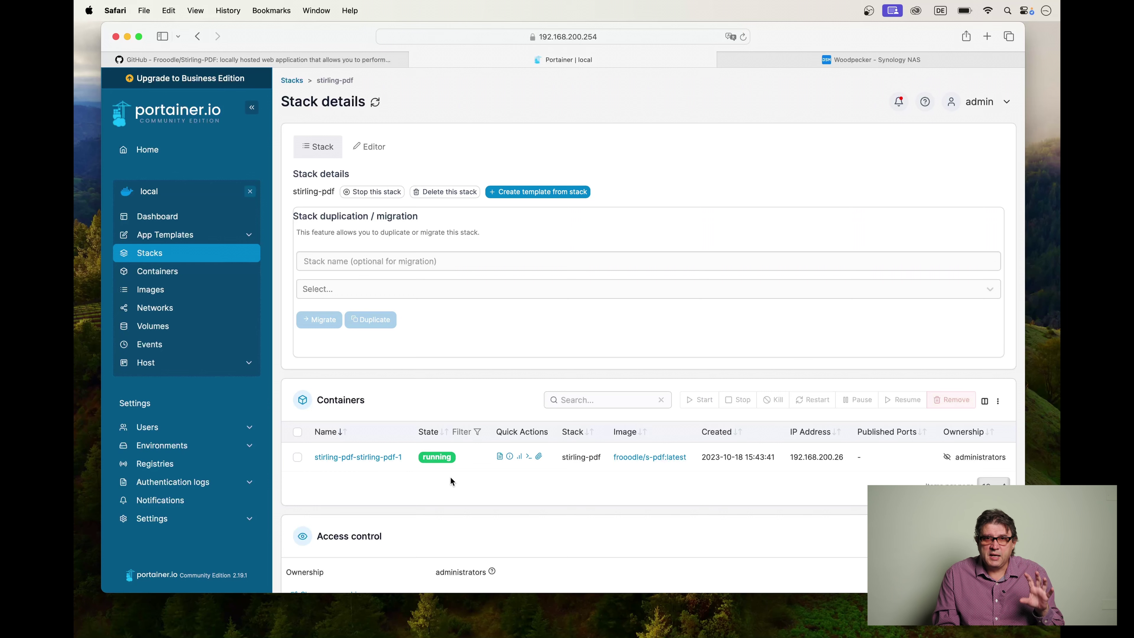
{"action": "left_click", "coordinate": [501, 460]}
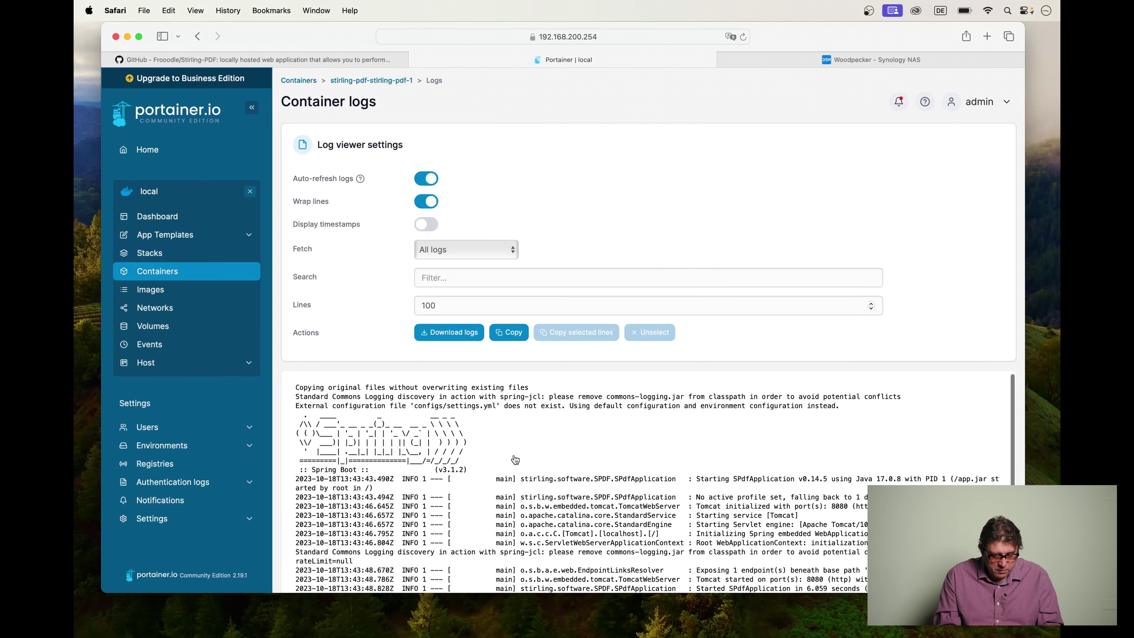
{"action": "scroll", "coordinate": [659, 466], "scroll_direction": "down", "scroll_amount": 2}
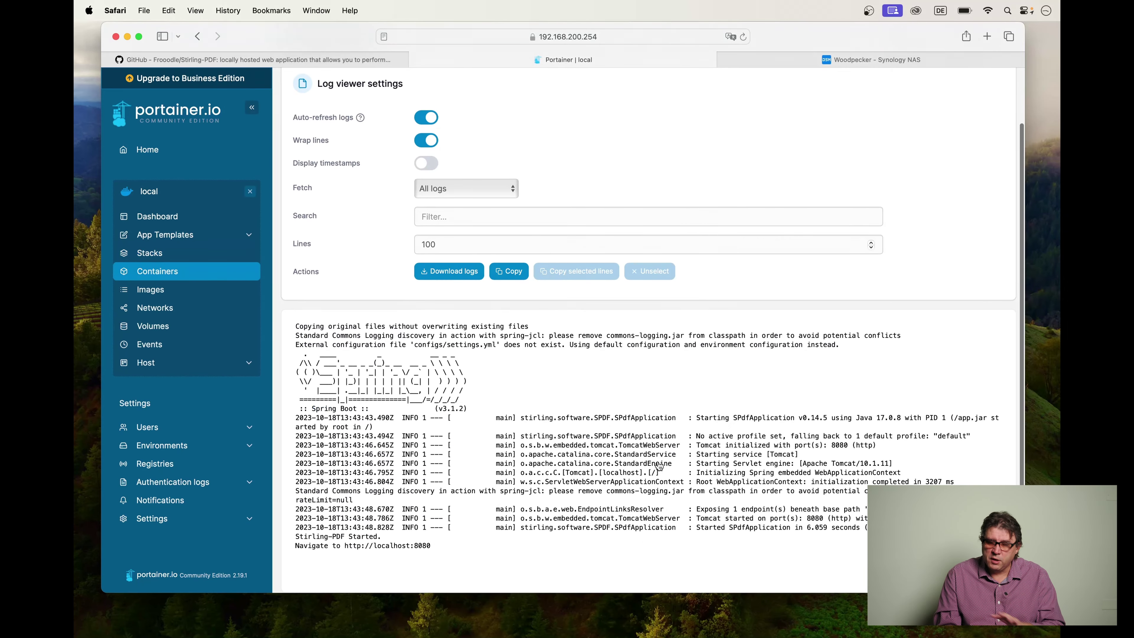
{"action": "scroll", "coordinate": [659, 466], "scroll_direction": "up", "scroll_amount": 1}
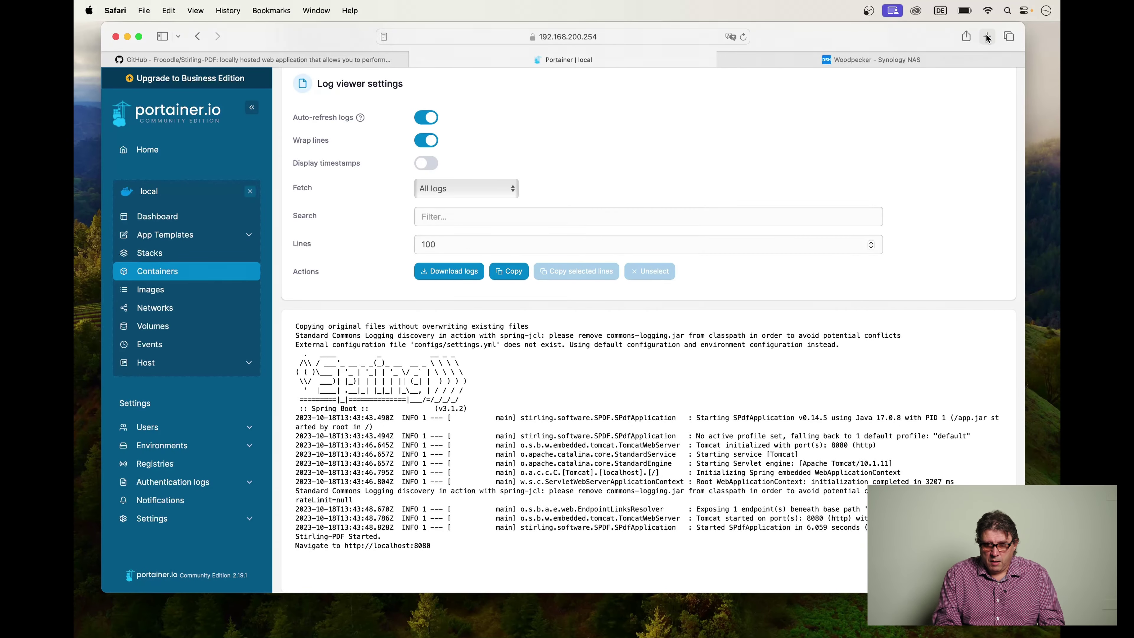
{"action": "left_click", "coordinate": [987, 39]}
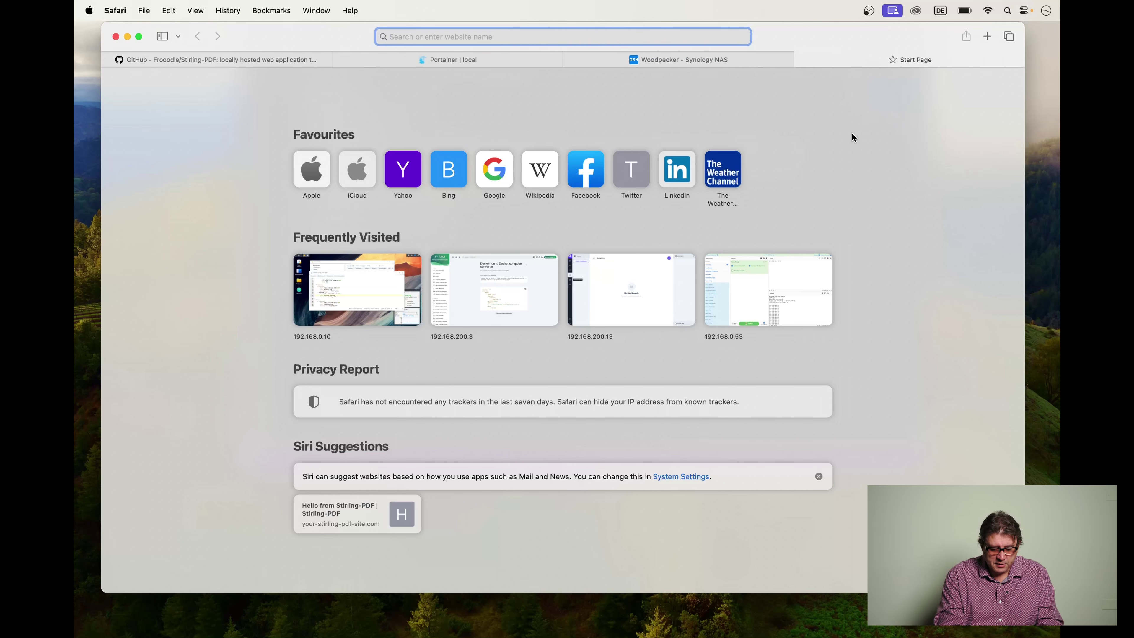
{"action": "type", "text": "http://192.168.200.3"}
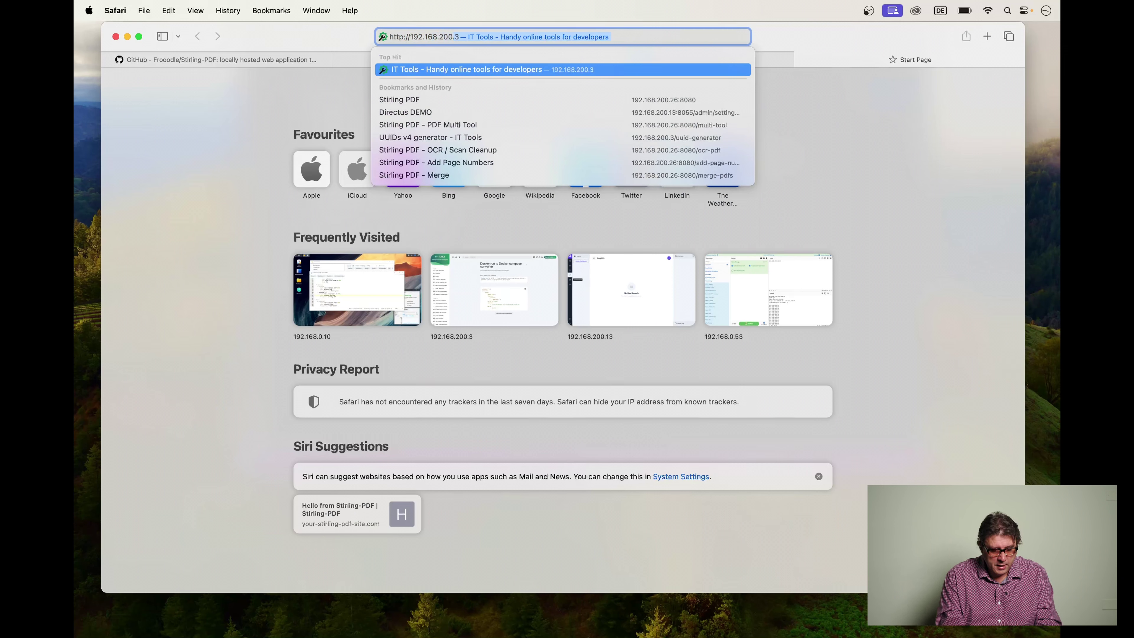
{"action": "key", "text": "BackSpace"}
{"action": "type", "text": "26"}
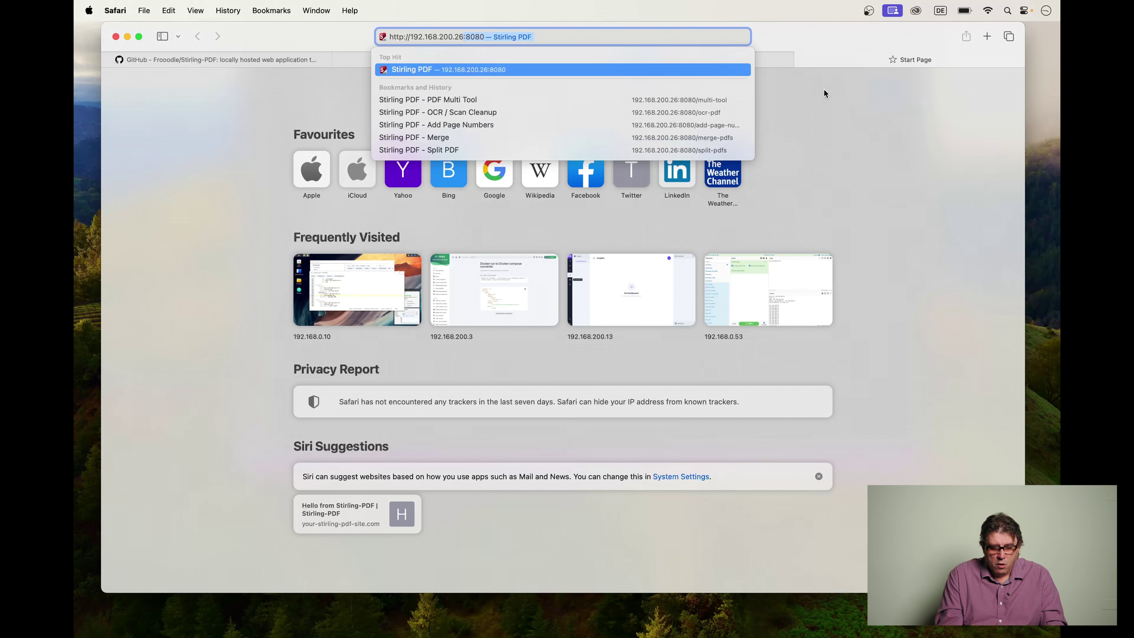
{"action": "key", "text": "Return"}
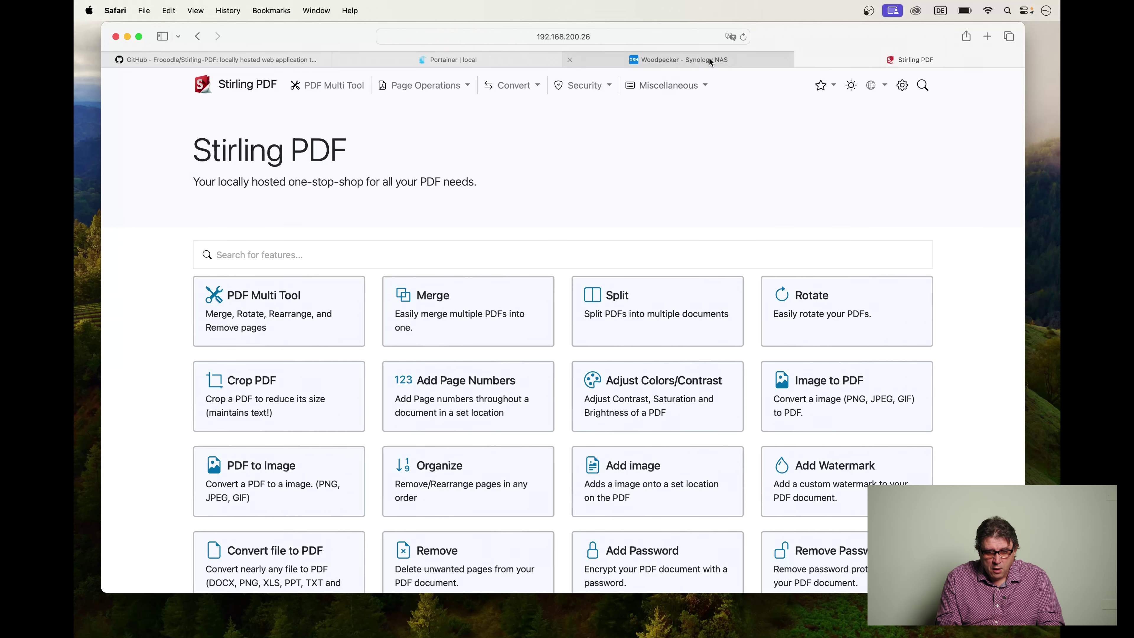
- On the Synology NAS page, dismiss the extraConfig folder's properties and open settings.yml from that folder in the text editor
{"action": "left_click", "coordinate": [680, 57]}
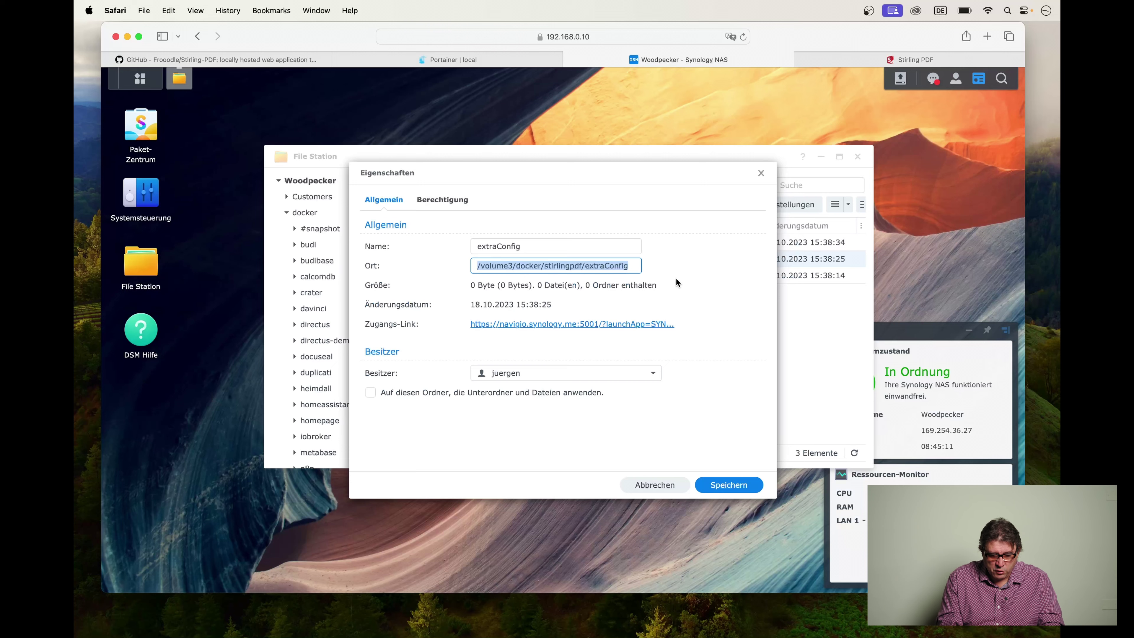
{"action": "left_click", "coordinate": [651, 484]}
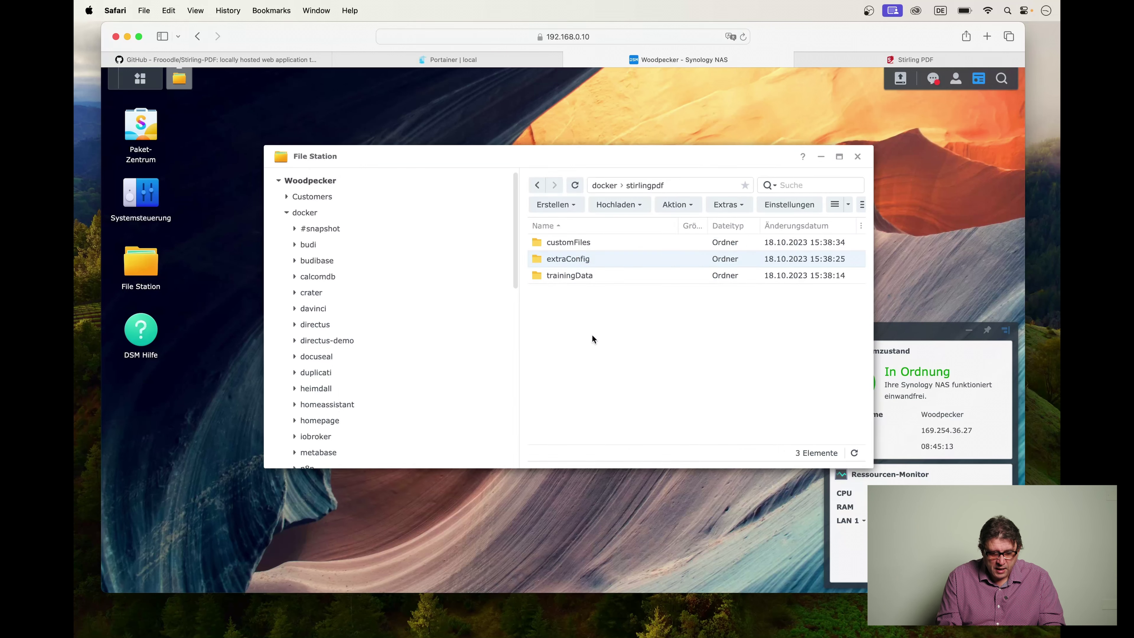
{"action": "double_click", "coordinate": [573, 259]}
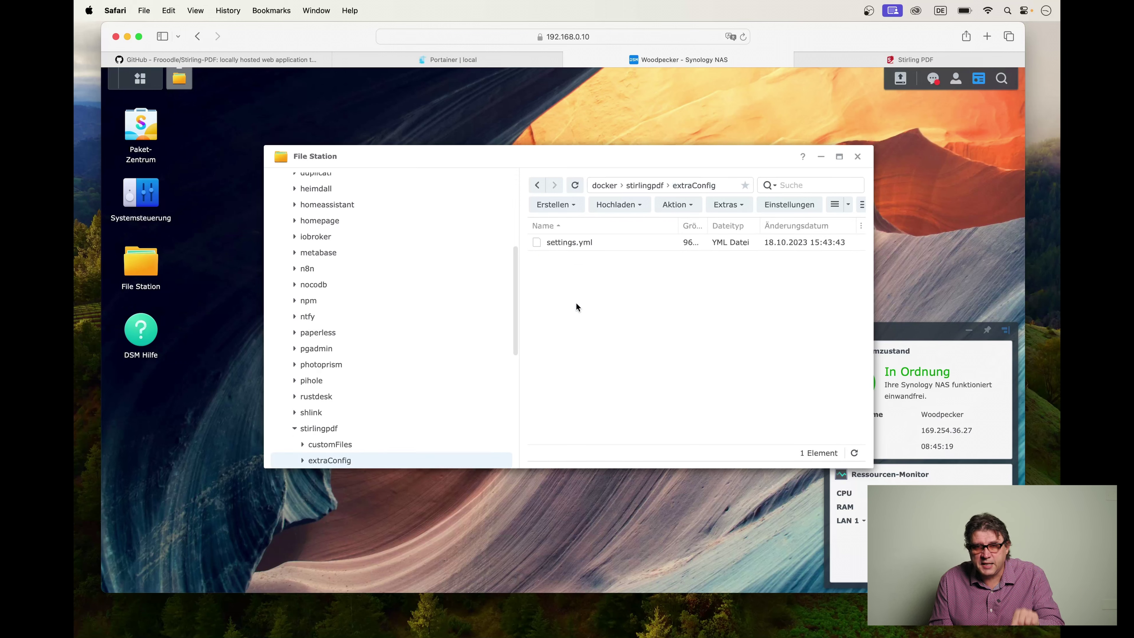
{"action": "double_click", "coordinate": [565, 242]}
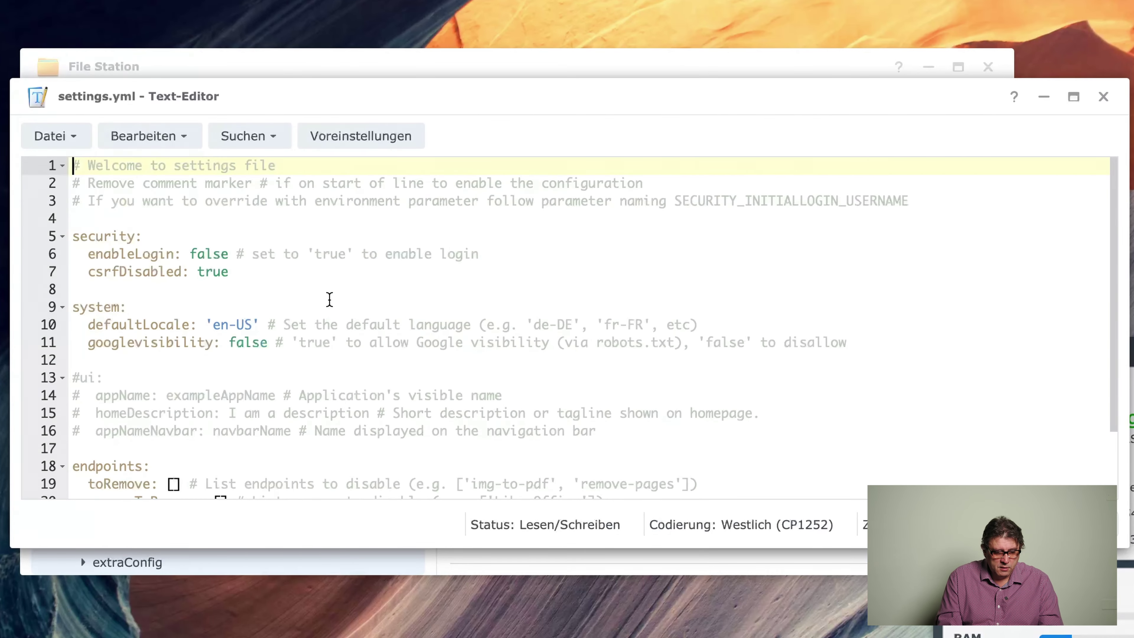
{"action": "scroll", "coordinate": [330, 299], "scroll_direction": "down", "scroll_amount": 2}
{"action": "scroll", "coordinate": [329, 298], "scroll_direction": "down", "scroll_amount": 1}
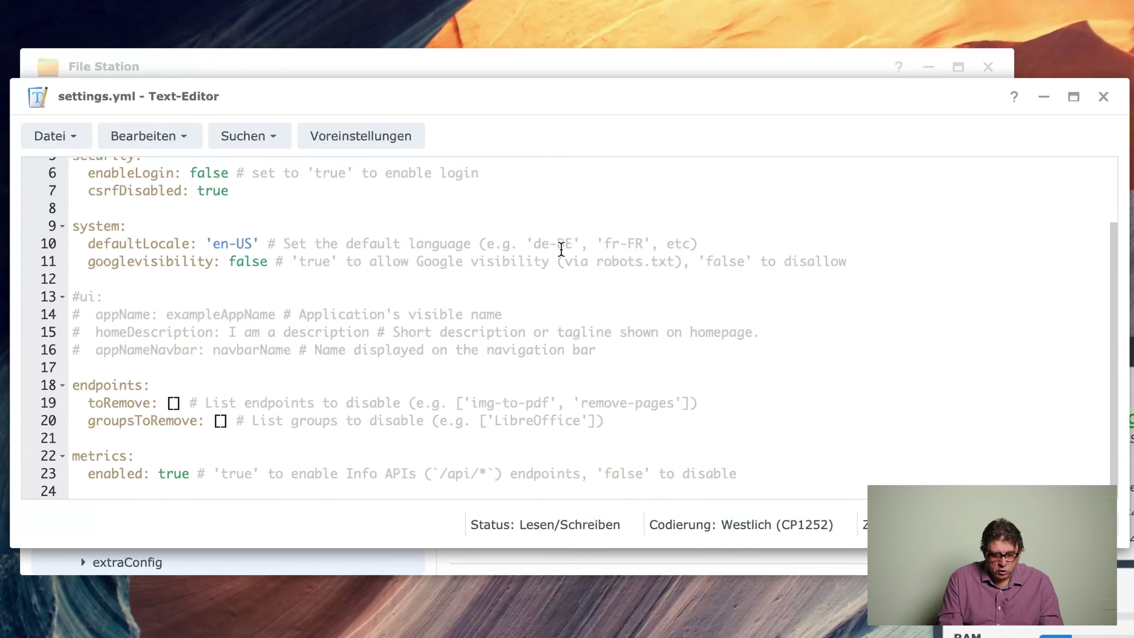
- Set defaultLocale to 'de-DE' in settings.yml, save the file and close the text editor
{"action": "left_click_drag", "start_coordinate": [214, 245], "coordinate": [251, 247]}
{"action": "type", "text": "de"}
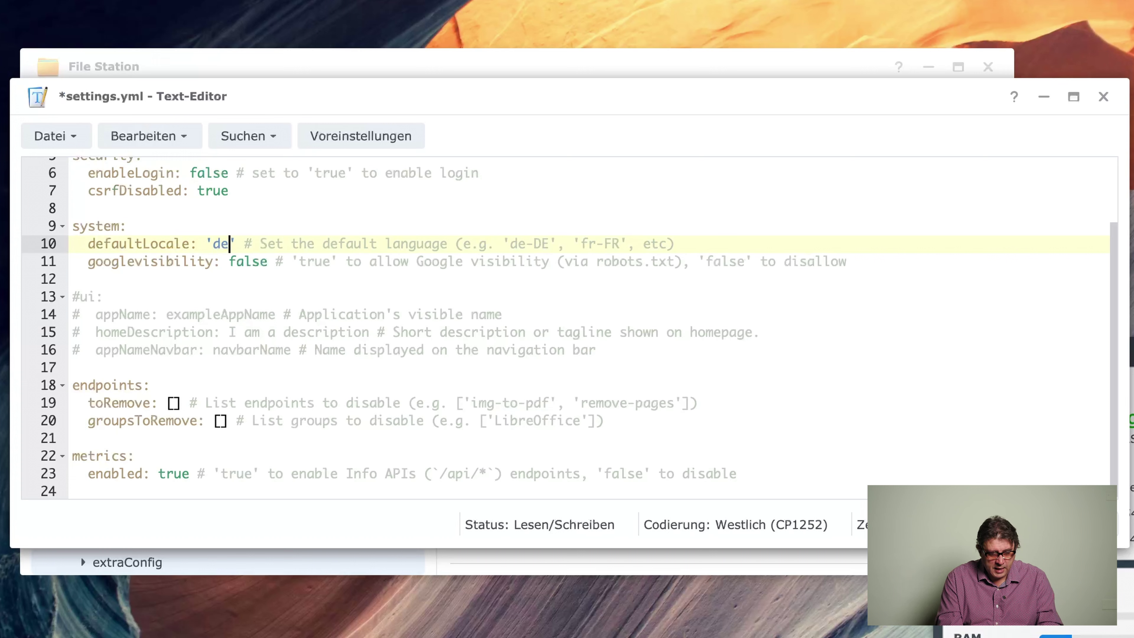
{"action": "type", "text": "-DE"}
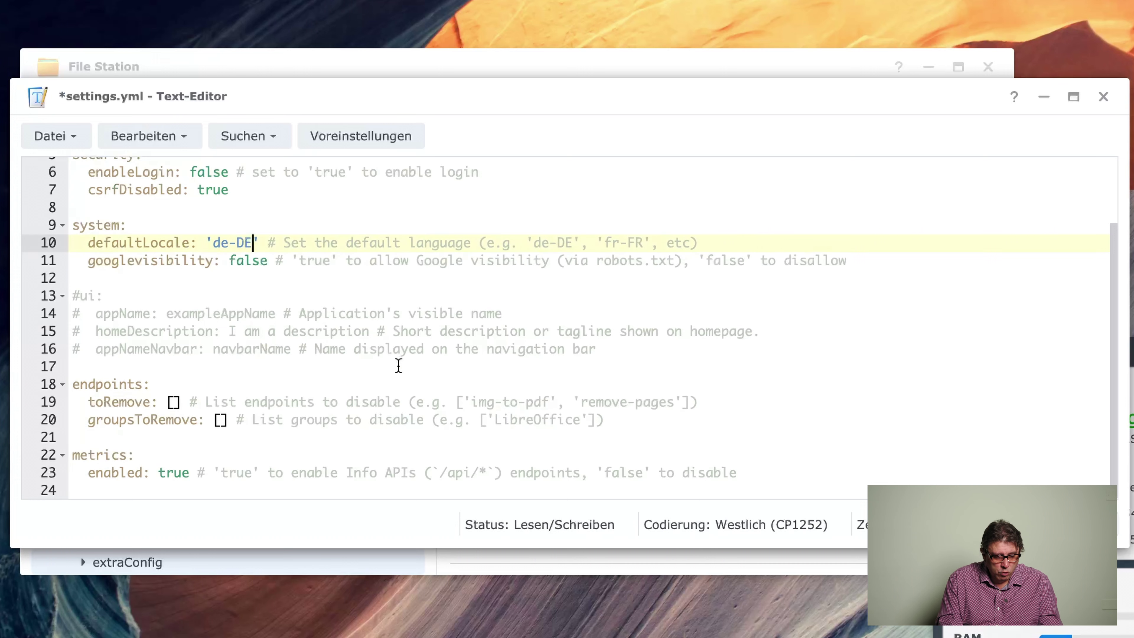
{"action": "scroll", "coordinate": [398, 365], "scroll_direction": "up", "scroll_amount": 3}
{"action": "scroll", "coordinate": [398, 365], "scroll_direction": "down", "scroll_amount": 3}
{"action": "scroll", "coordinate": [398, 365], "scroll_direction": "up", "scroll_amount": 3}
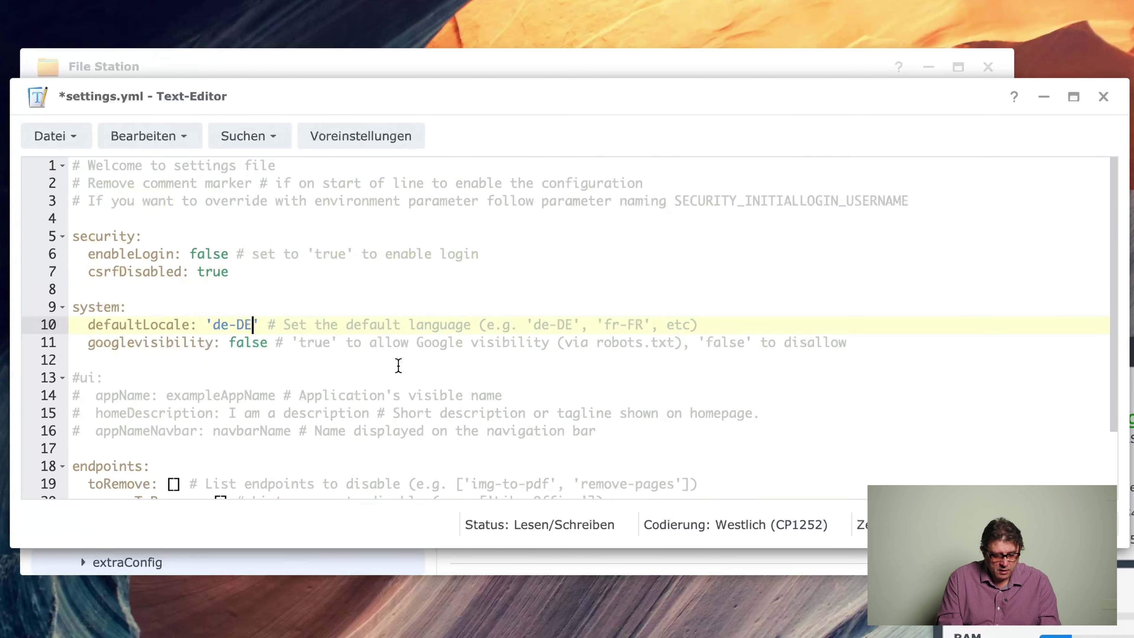
{"action": "key", "text": "ctrl+s"}
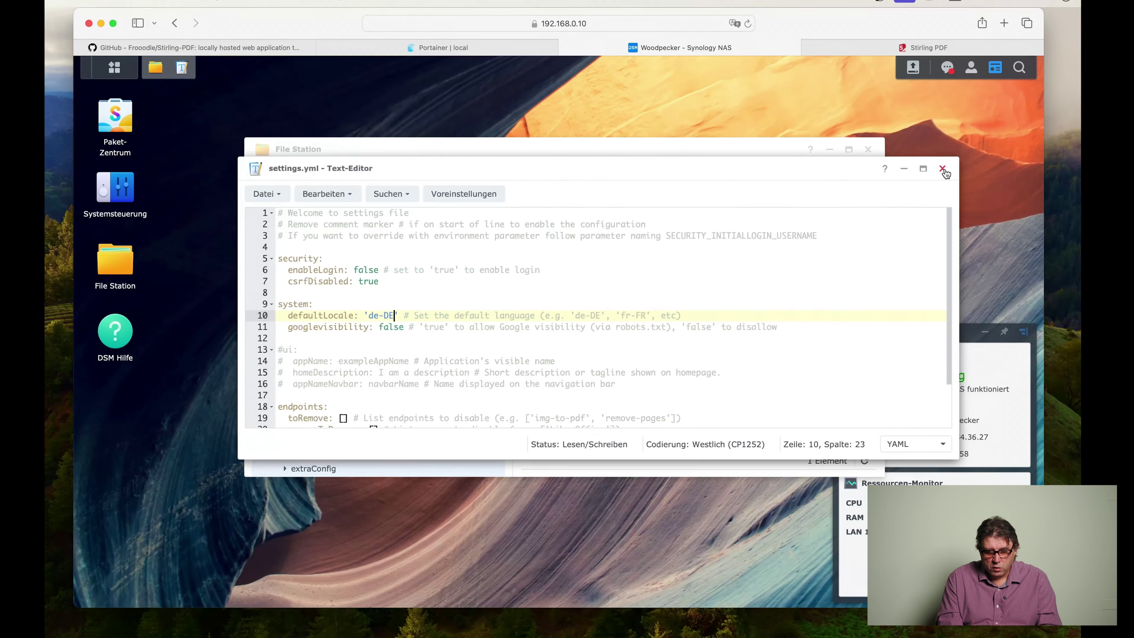
{"action": "left_click", "coordinate": [1103, 96]}
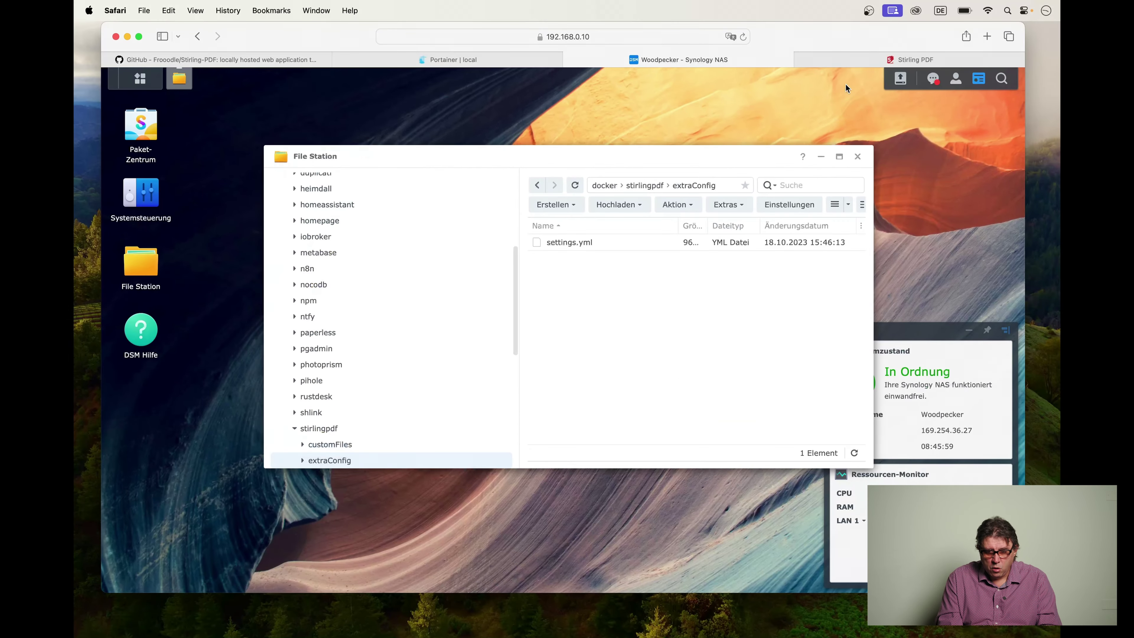
- Reload the Stirling PDF page, and restart the stirling-pdf-stirling-pdf-1 container from its stack details in Portainer
{"action": "left_click", "coordinate": [902, 60]}
{"action": "left_click", "coordinate": [743, 36]}
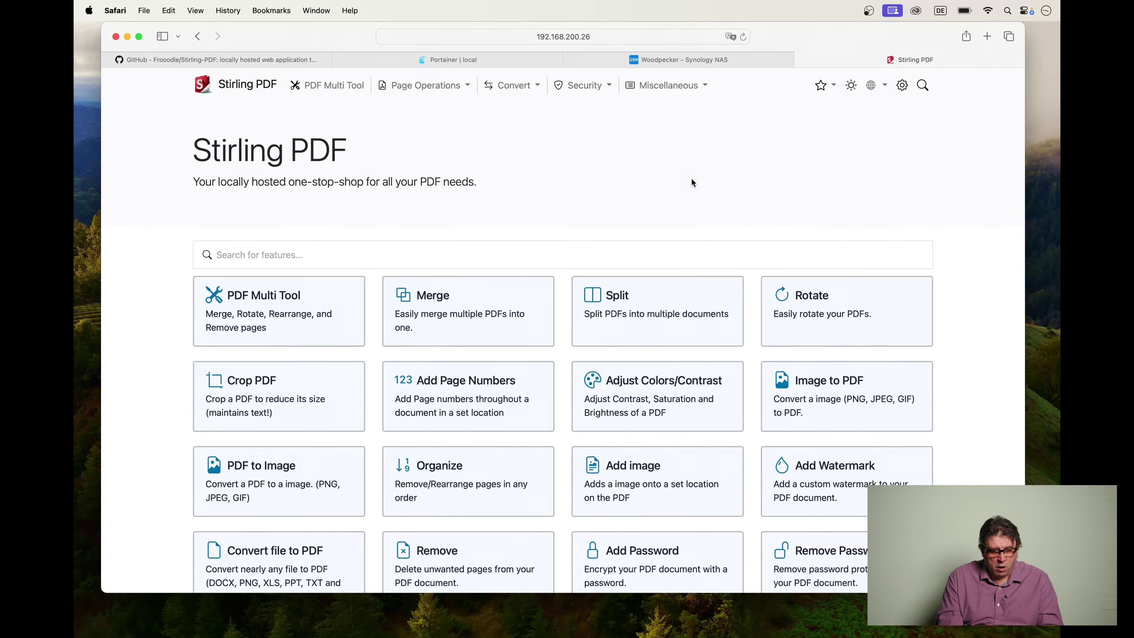
{"action": "left_click", "coordinate": [465, 58]}
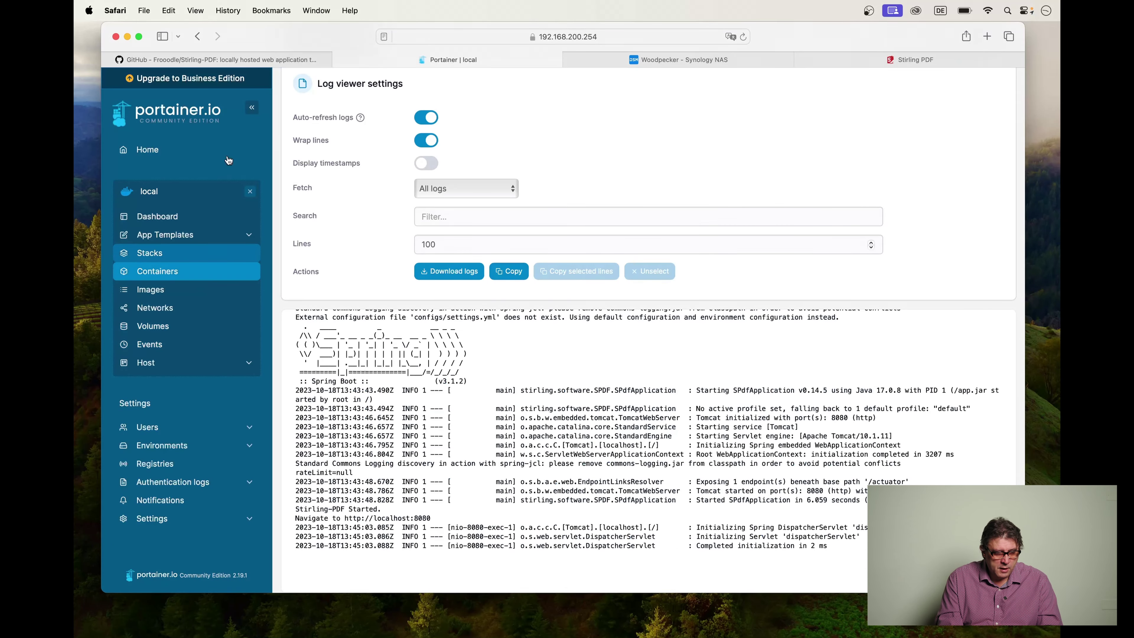
{"action": "left_click", "coordinate": [198, 36]}
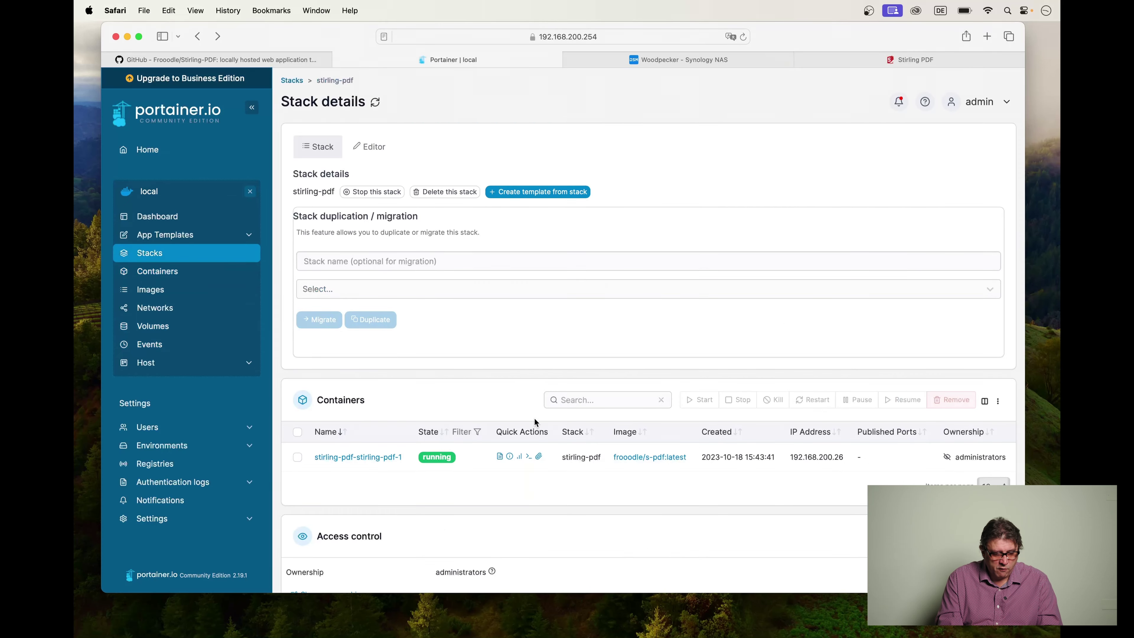
{"action": "left_click", "coordinate": [297, 457]}
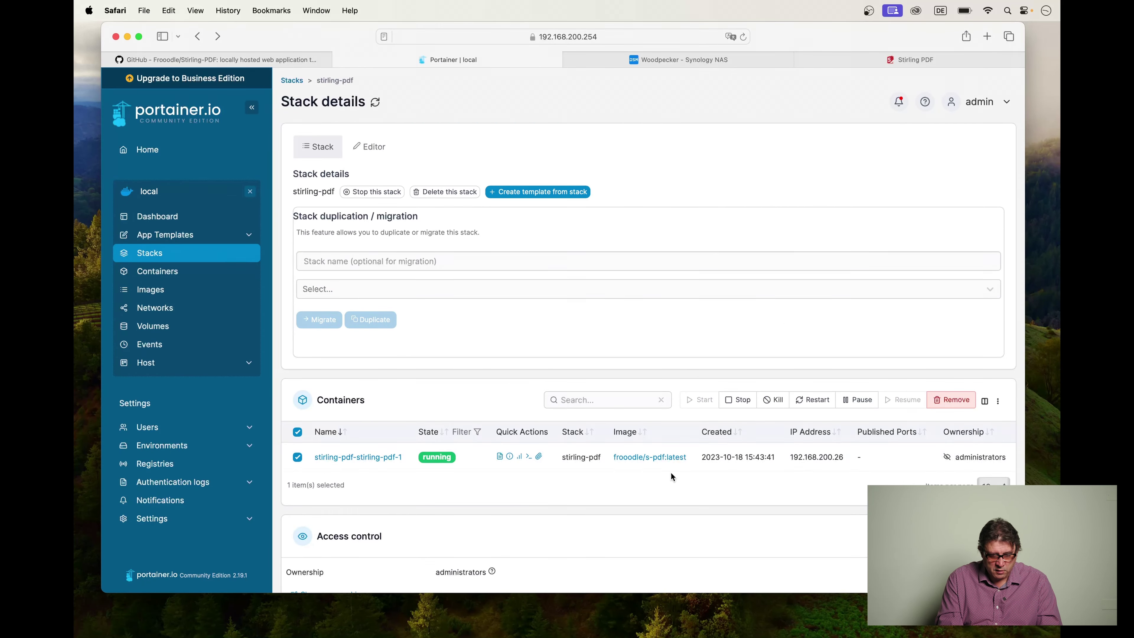
{"action": "left_click", "coordinate": [817, 400]}
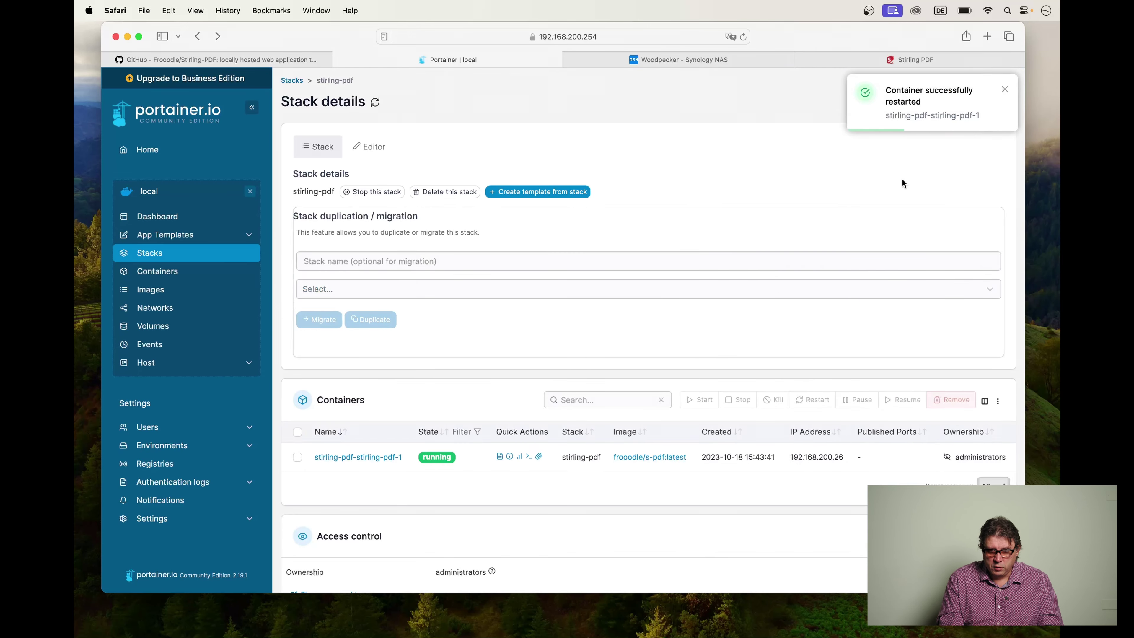
- Return to the Stirling PDF page, reload it until the server responds and check the start page's interface language
{"action": "left_click", "coordinate": [902, 60]}
{"action": "left_click", "coordinate": [743, 37]}
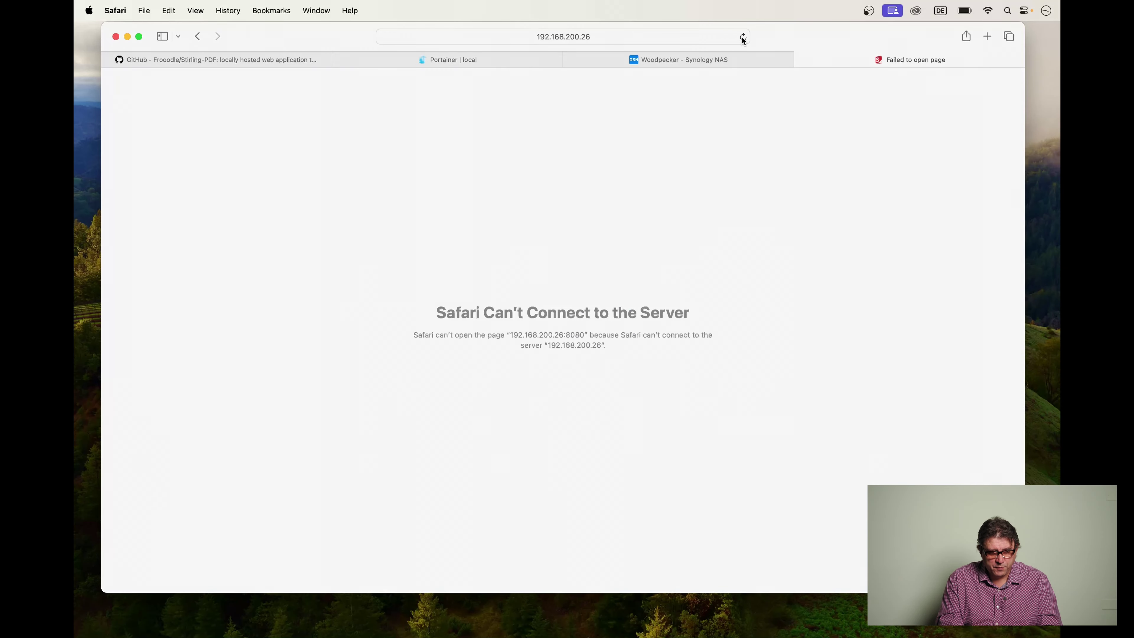
{"action": "left_click", "coordinate": [743, 36]}
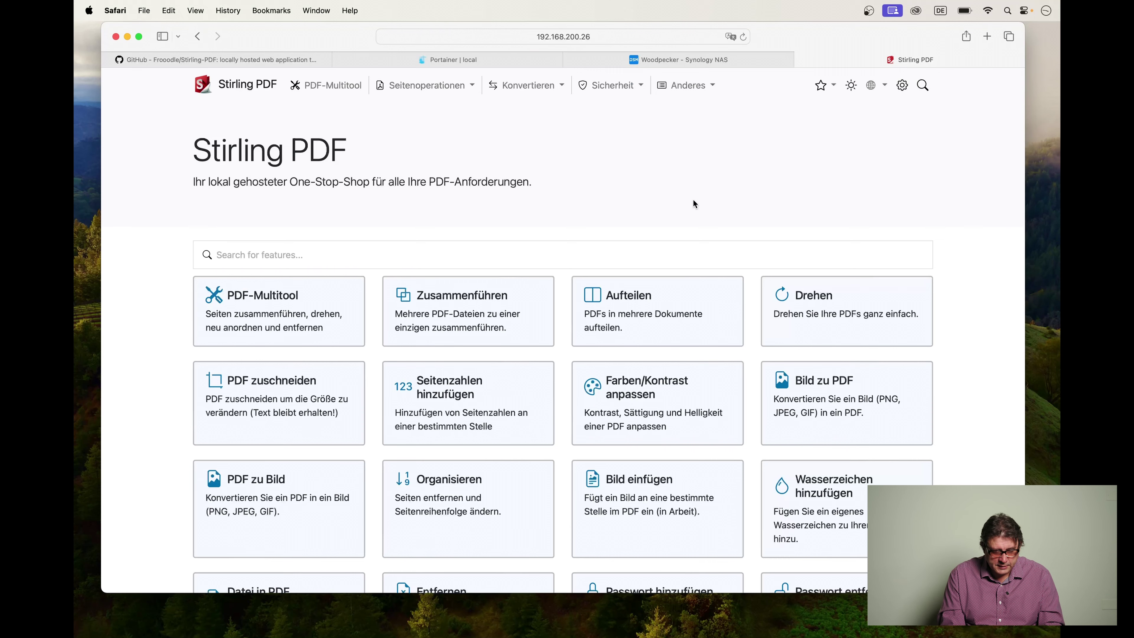
{"action": "scroll", "coordinate": [693, 200], "scroll_direction": "down", "scroll_amount": 1}
{"action": "scroll", "coordinate": [694, 201], "scroll_direction": "up", "scroll_amount": 1}
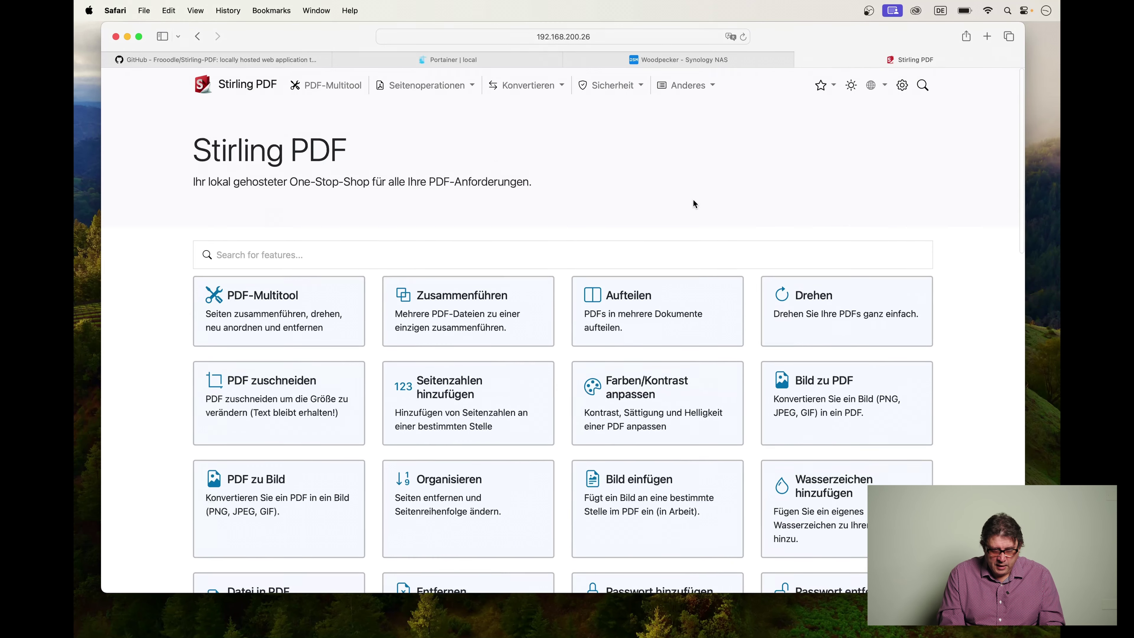
- Open the PDF-Multitool and look at its file chooser for adding a PDF, then cancel the chooser
{"action": "left_click", "coordinate": [333, 87]}
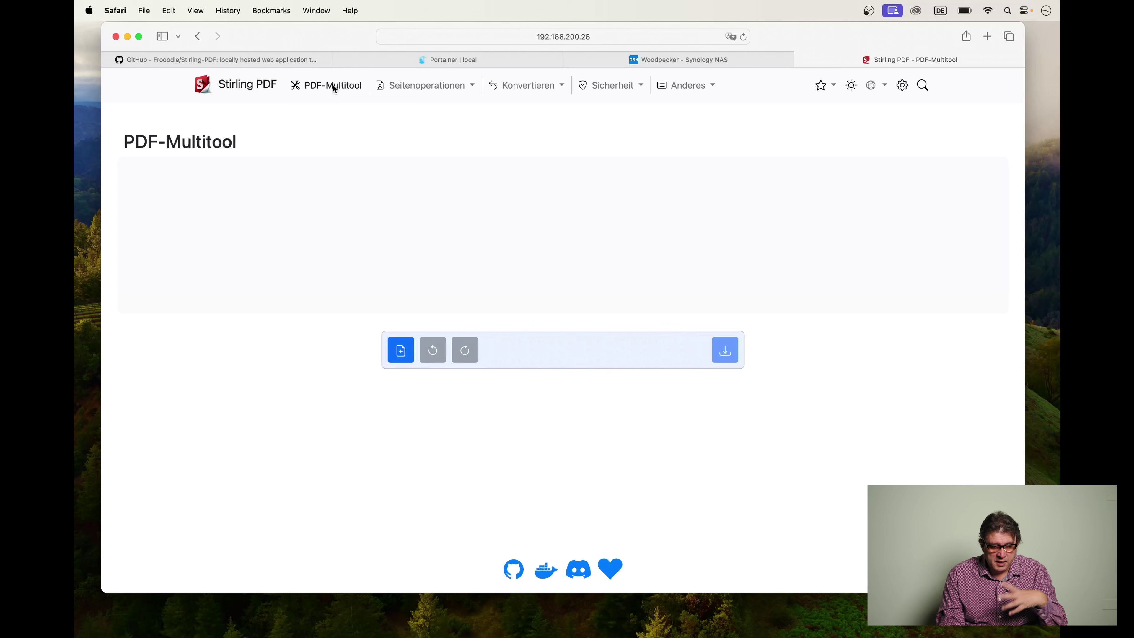
{"action": "left_click", "coordinate": [400, 352]}
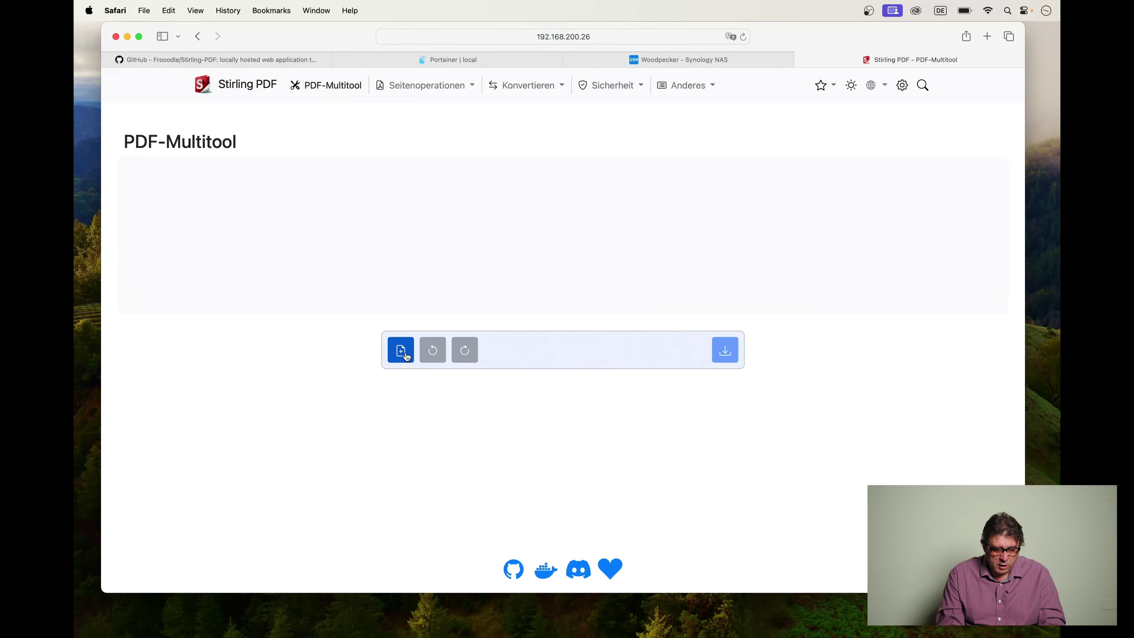
{"action": "left_click", "coordinate": [714, 417]}
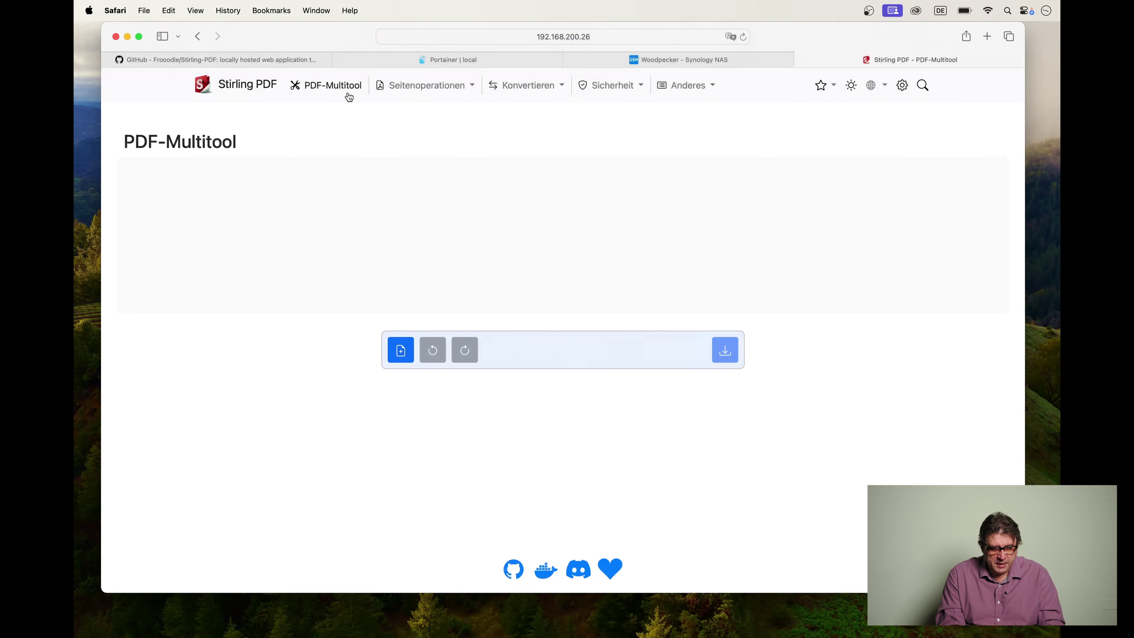
- Look through the Seitenoperationen and Konvertieren tools and open the Markdown zu PDF converter
{"action": "left_click", "coordinate": [435, 90]}
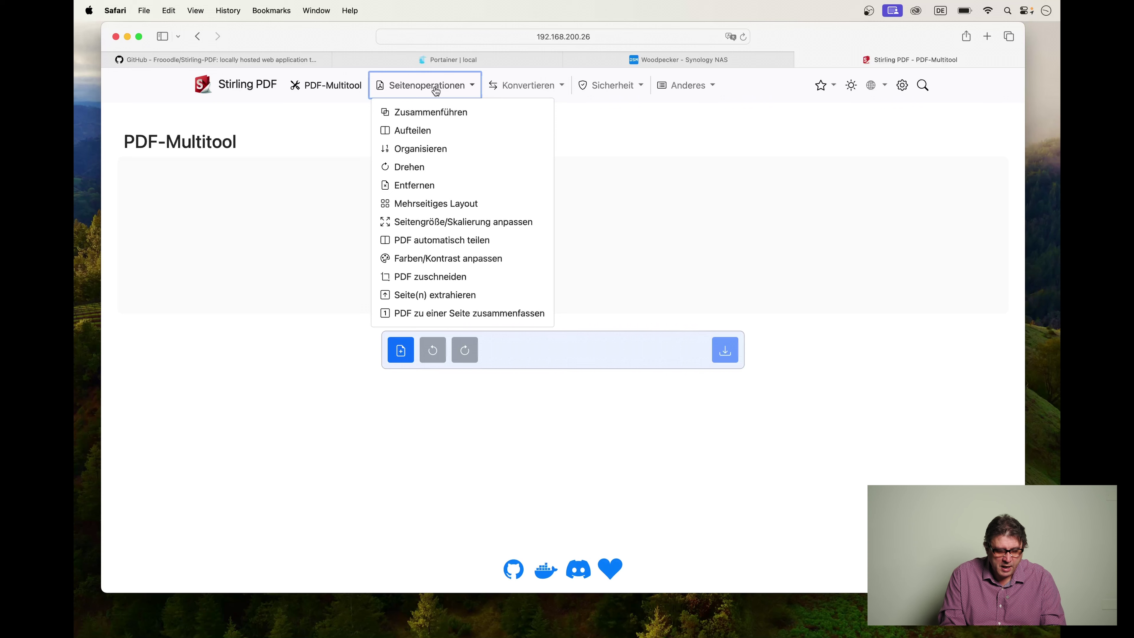
{"action": "left_click", "coordinate": [541, 87]}
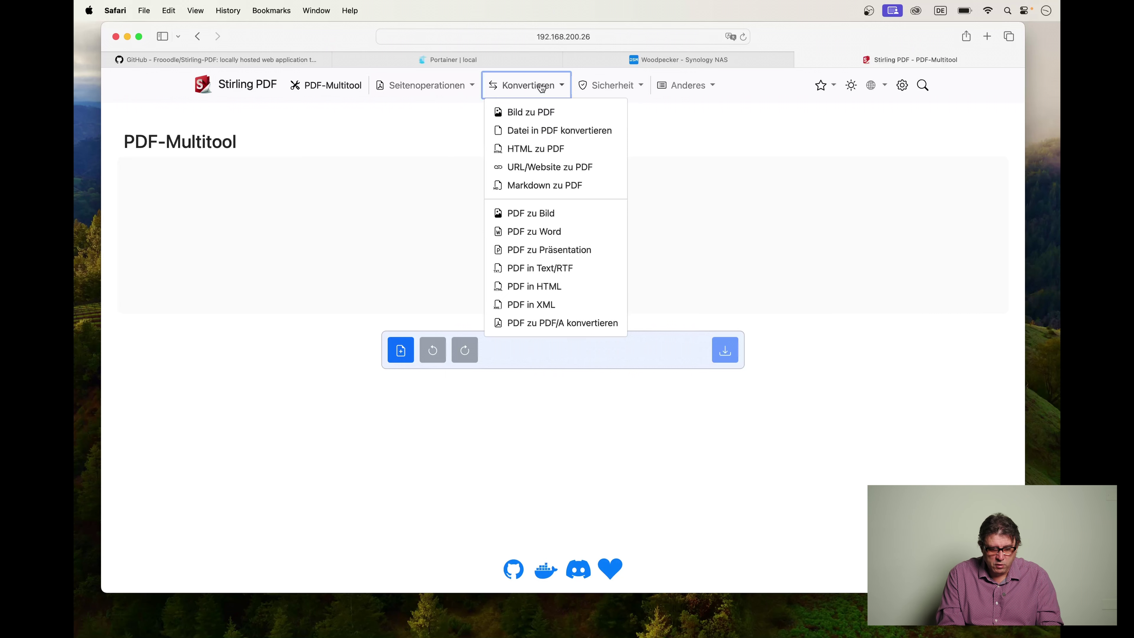
{"action": "left_click", "coordinate": [538, 185]}
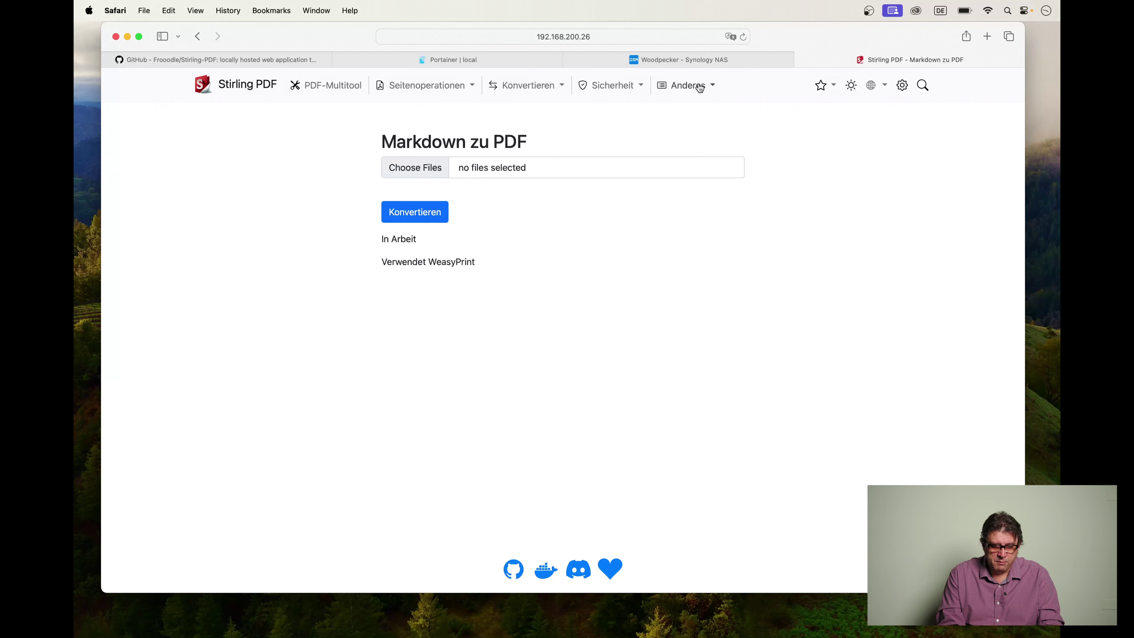
- Return to the Stirling PDF start page and look through its overview of tool cards
{"action": "left_click", "coordinate": [251, 86]}
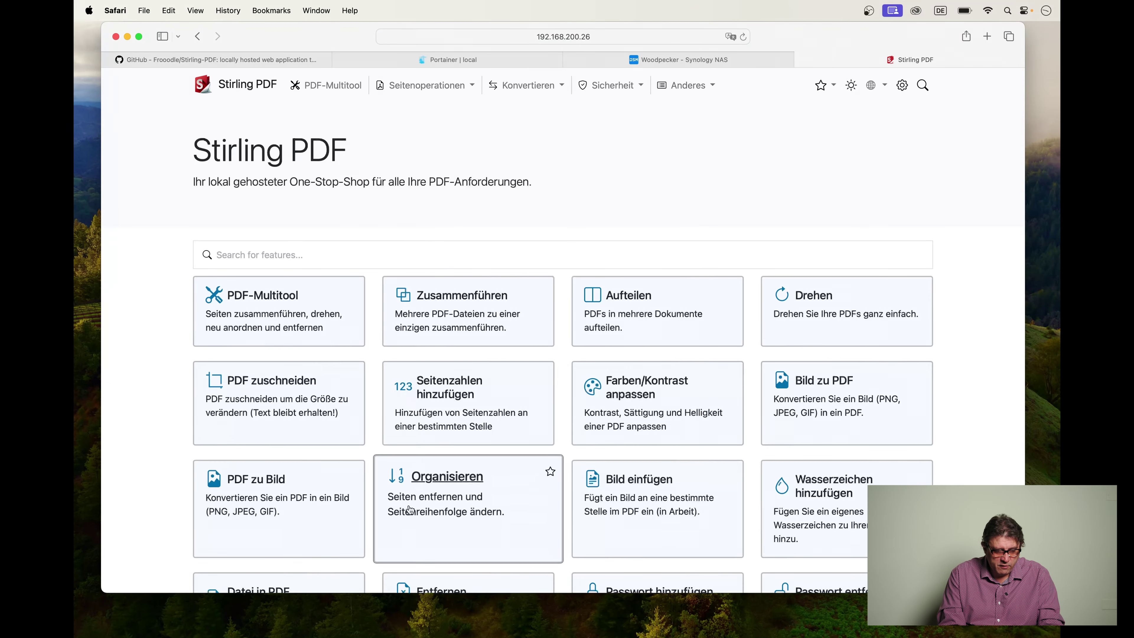
{"action": "left_click", "coordinate": [514, 255]}
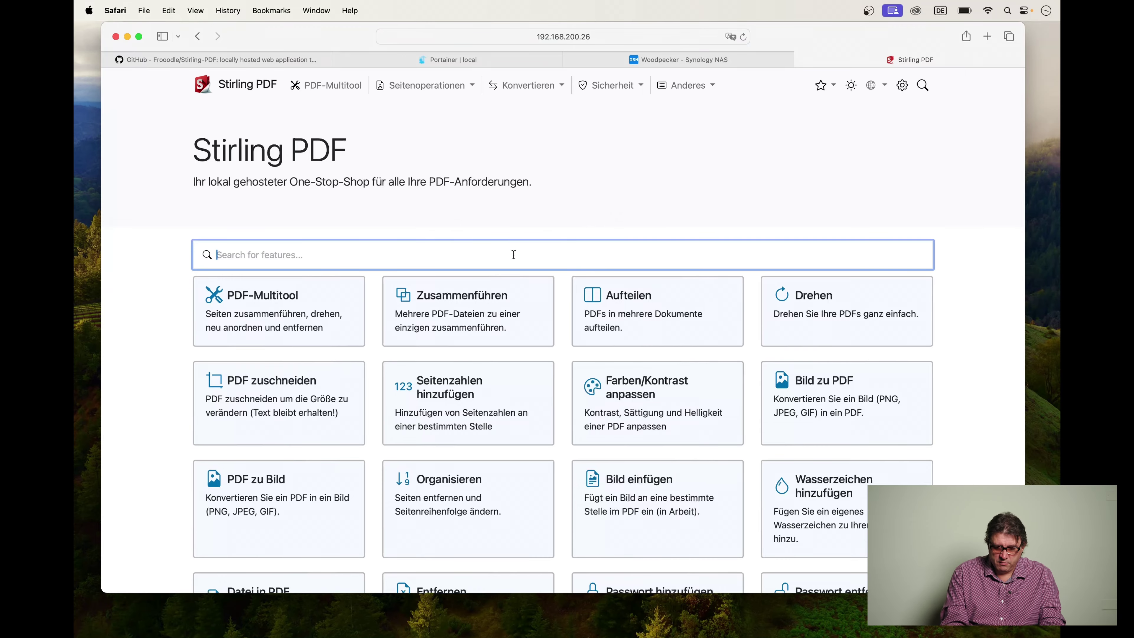
{"action": "left_click", "coordinate": [953, 366]}
{"action": "scroll", "coordinate": [953, 366], "scroll_direction": "down", "scroll_amount": 10}
{"action": "scroll", "coordinate": [951, 365], "scroll_direction": "down", "scroll_amount": 5}
{"action": "scroll", "coordinate": [951, 364], "scroll_direction": "up", "scroll_amount": 15}
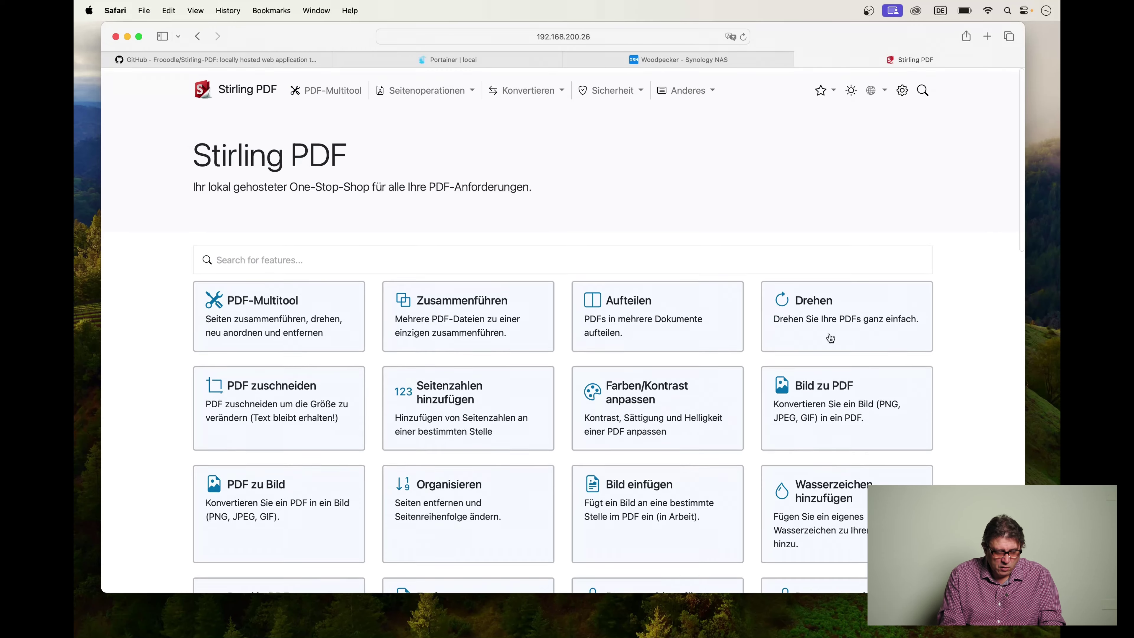
- Search the start page's features for "wass" and replace the search term with "ocr"
{"action": "left_click", "coordinate": [391, 256]}
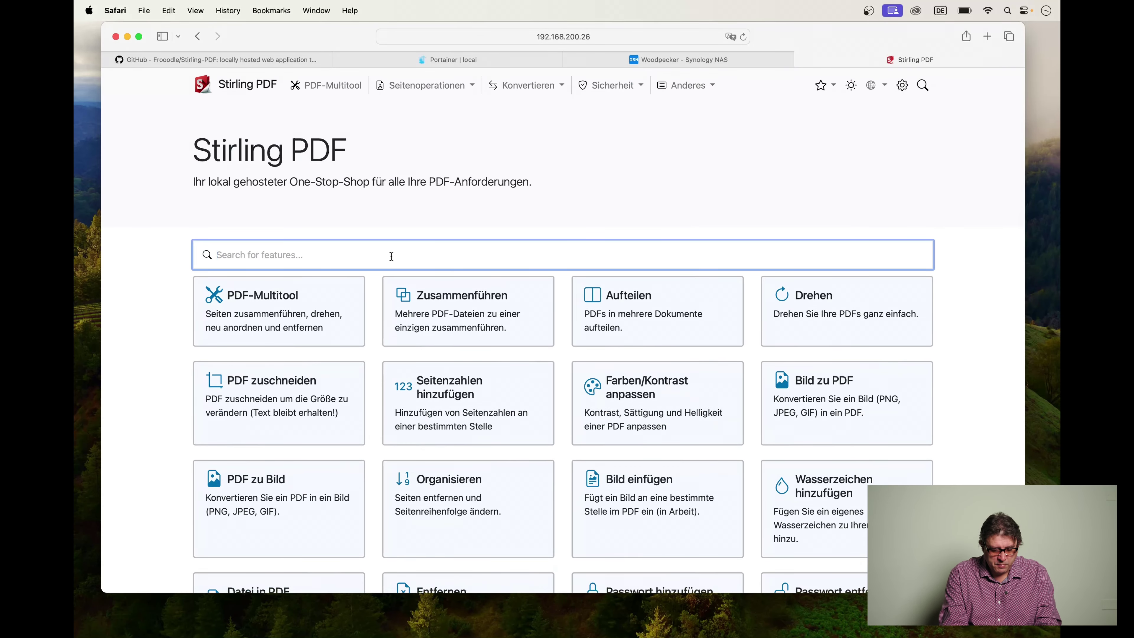
{"action": "type", "text": "wass"}
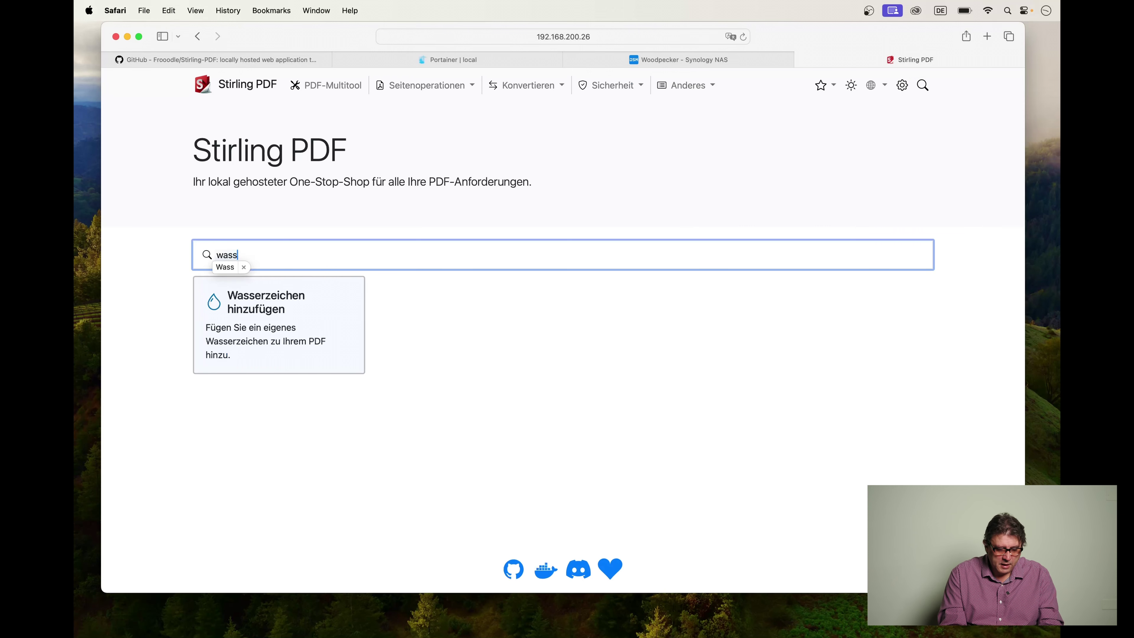
{"action": "key", "text": "BackSpace"}
{"action": "key", "text": "BackSpace"}
{"action": "key", "text": "BackSpace"}
{"action": "key", "text": "BackSpace"}
{"action": "type", "text": "ocr"}
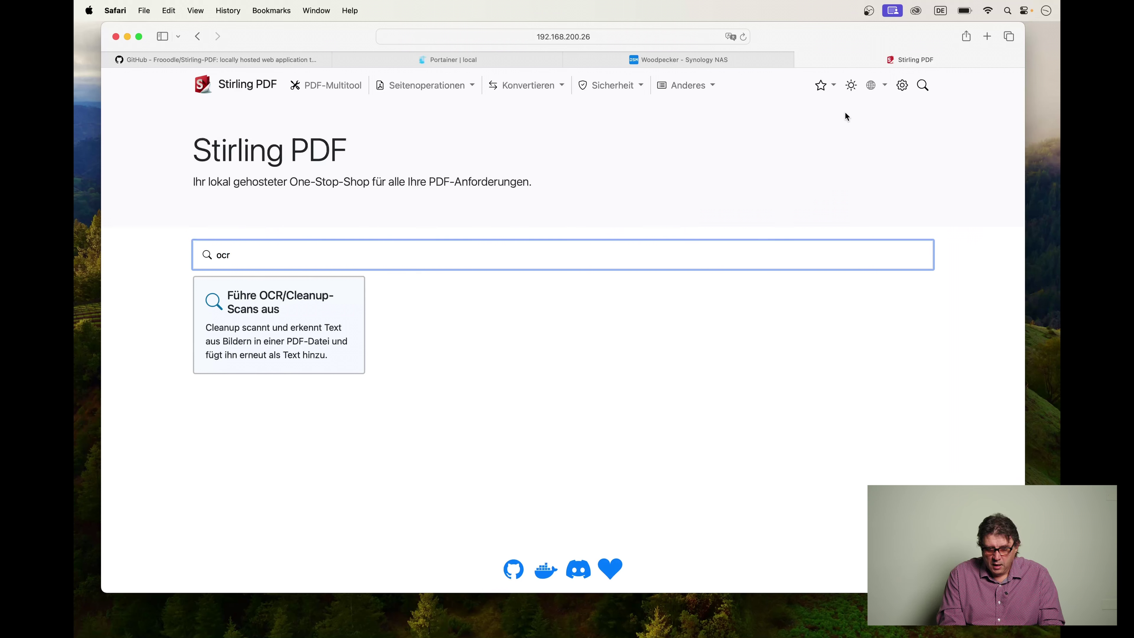
- Turn the dark theme on and off again, and switch the interface language to English (GB)
{"action": "left_click", "coordinate": [851, 89]}
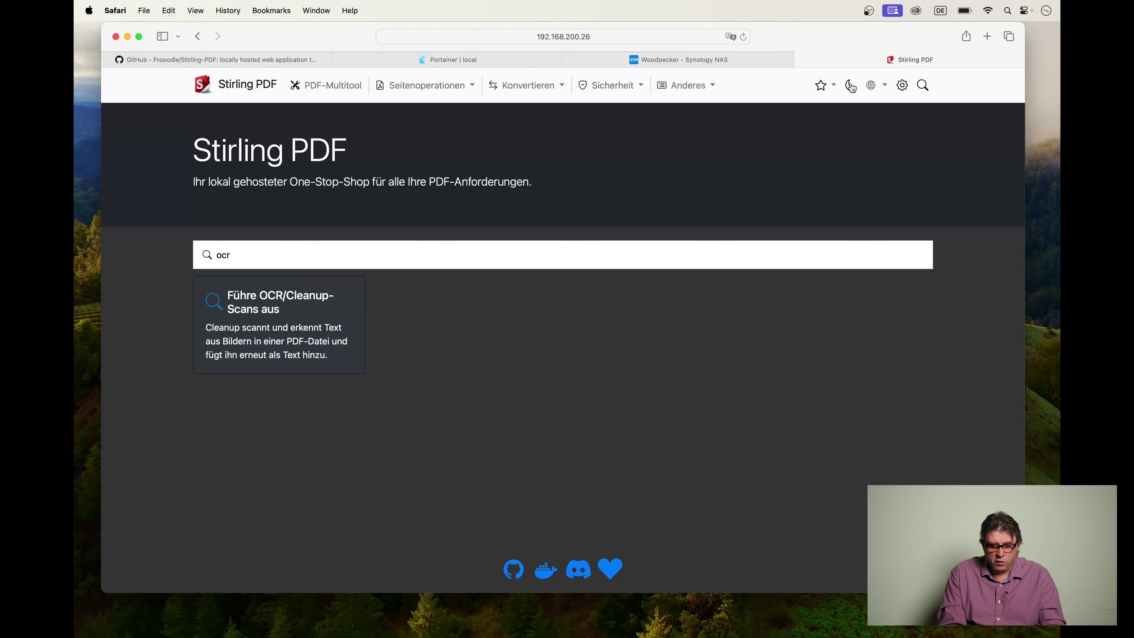
{"action": "left_click", "coordinate": [851, 88]}
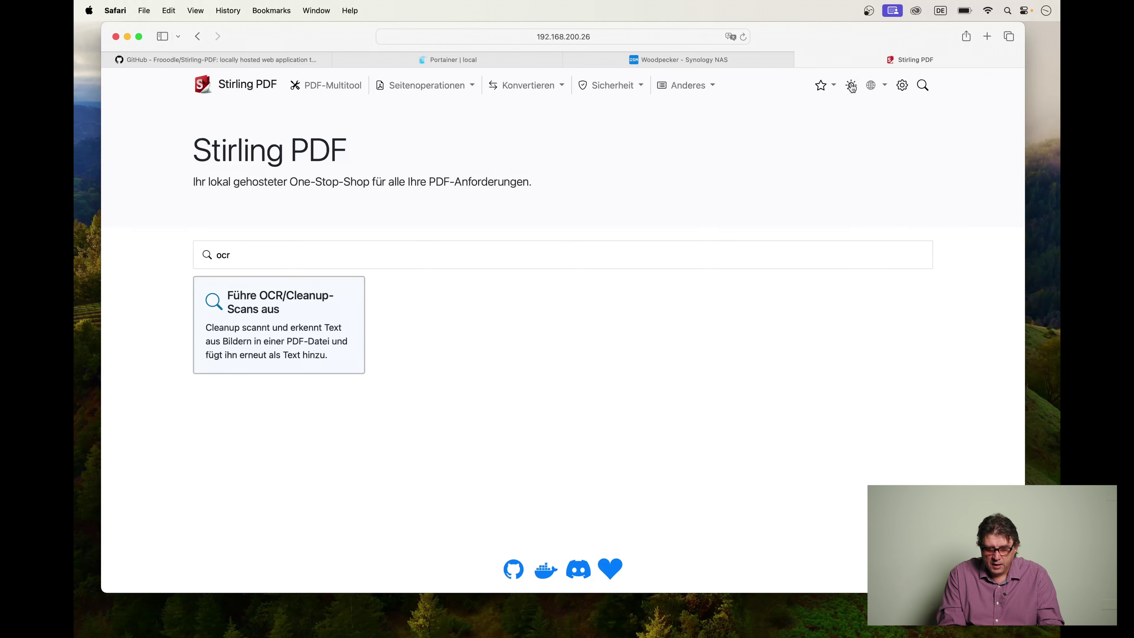
{"action": "left_click", "coordinate": [880, 85]}
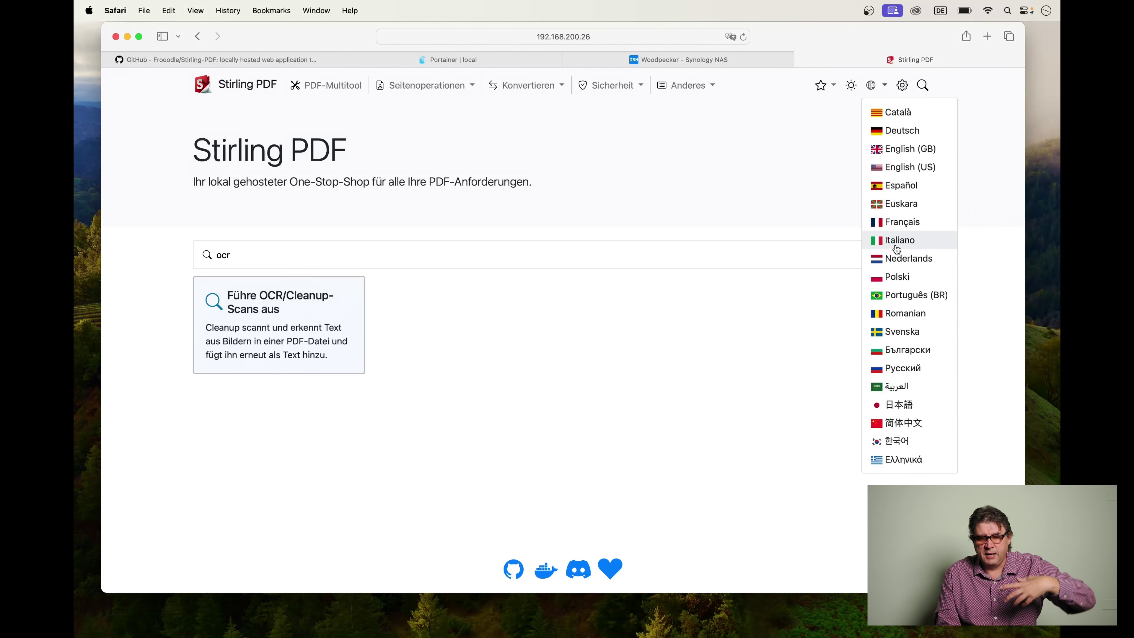
{"action": "left_click", "coordinate": [908, 149]}
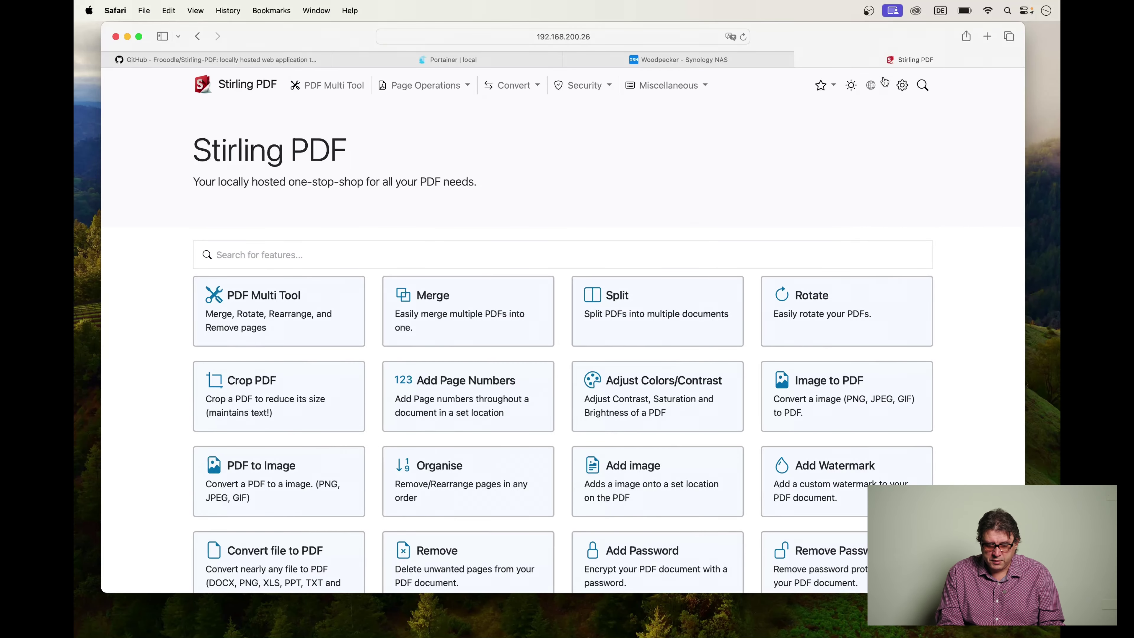
{"action": "left_click", "coordinate": [876, 85]}
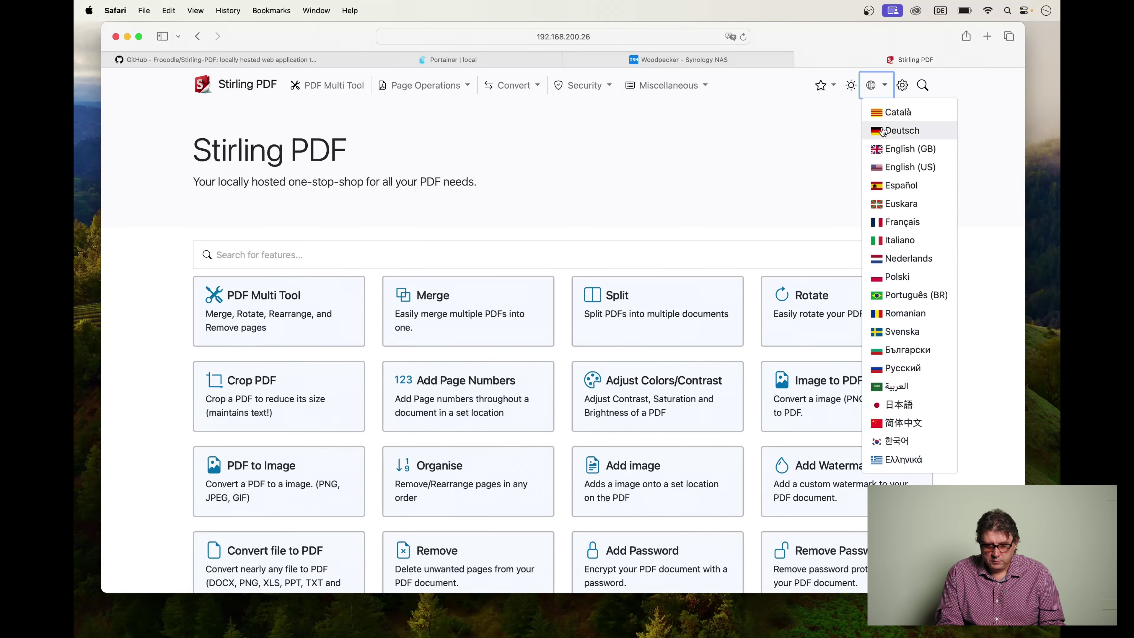
{"action": "left_click", "coordinate": [649, 195]}
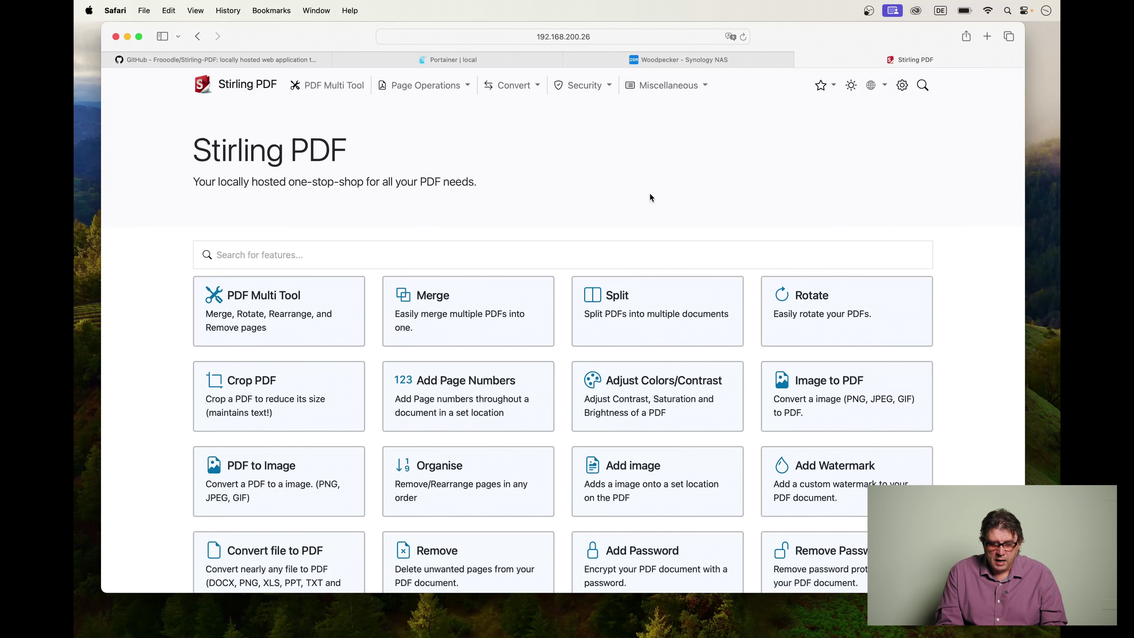
- Open settings.yml on the Synology NAS to check the default locale, close it and return to the Stirling PDF page
{"action": "left_click", "coordinate": [691, 58]}
{"action": "double_click", "coordinate": [582, 242]}
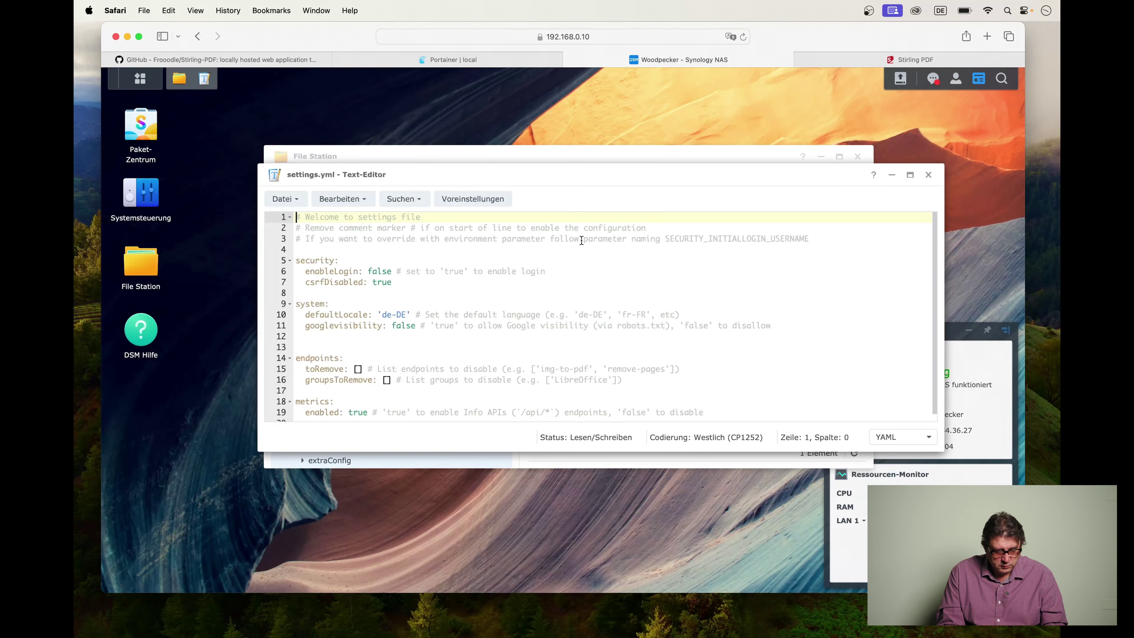
{"action": "left_click", "coordinate": [928, 175]}
{"action": "left_click", "coordinate": [921, 60]}
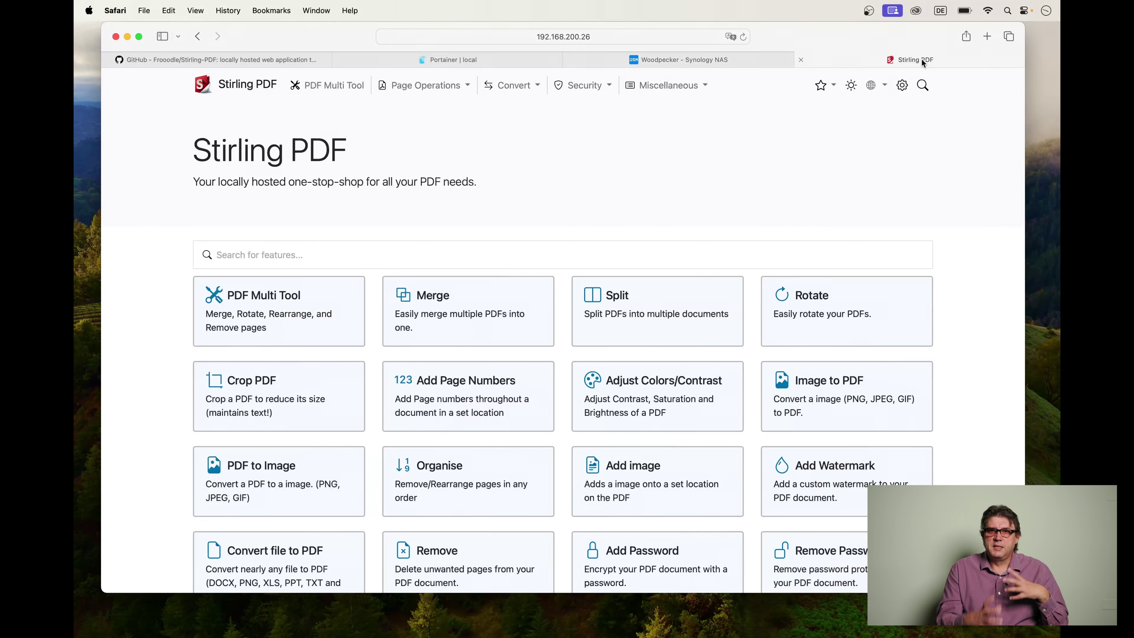
- Reload the Stirling PDF page and set its interface language to Deutsch
{"action": "left_click", "coordinate": [872, 84]}
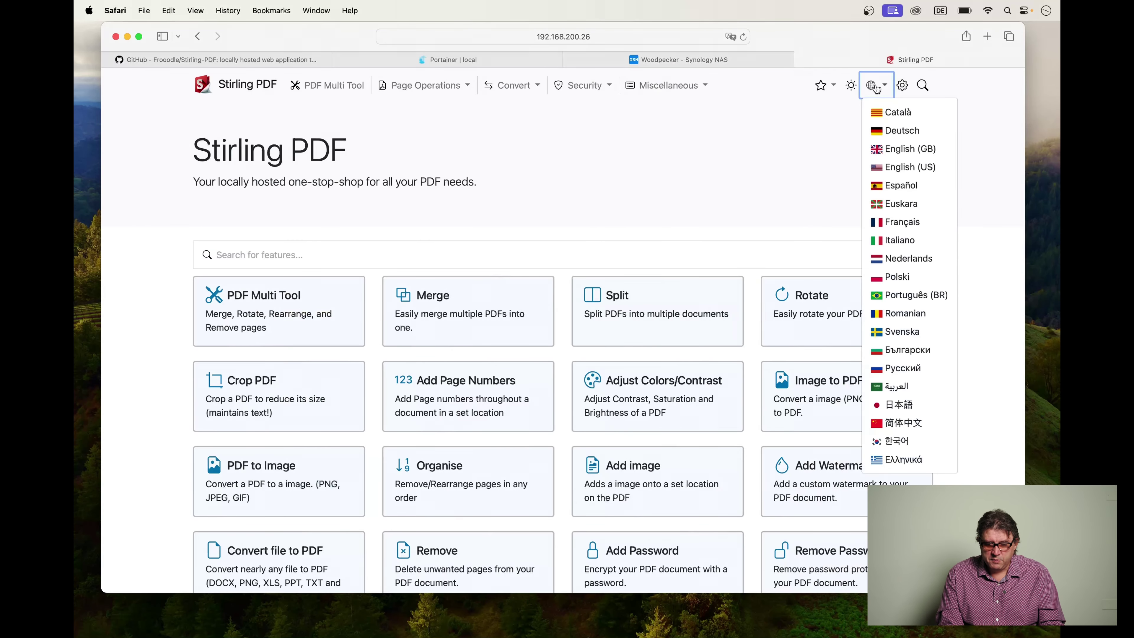
{"action": "left_click", "coordinate": [842, 109]}
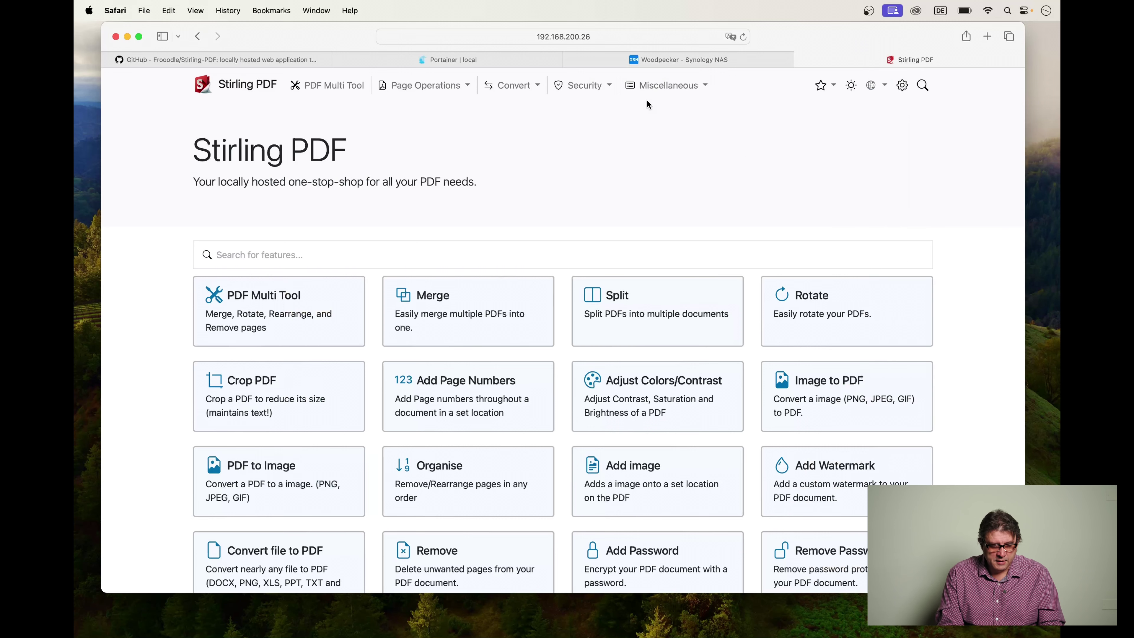
{"action": "left_click", "coordinate": [743, 37]}
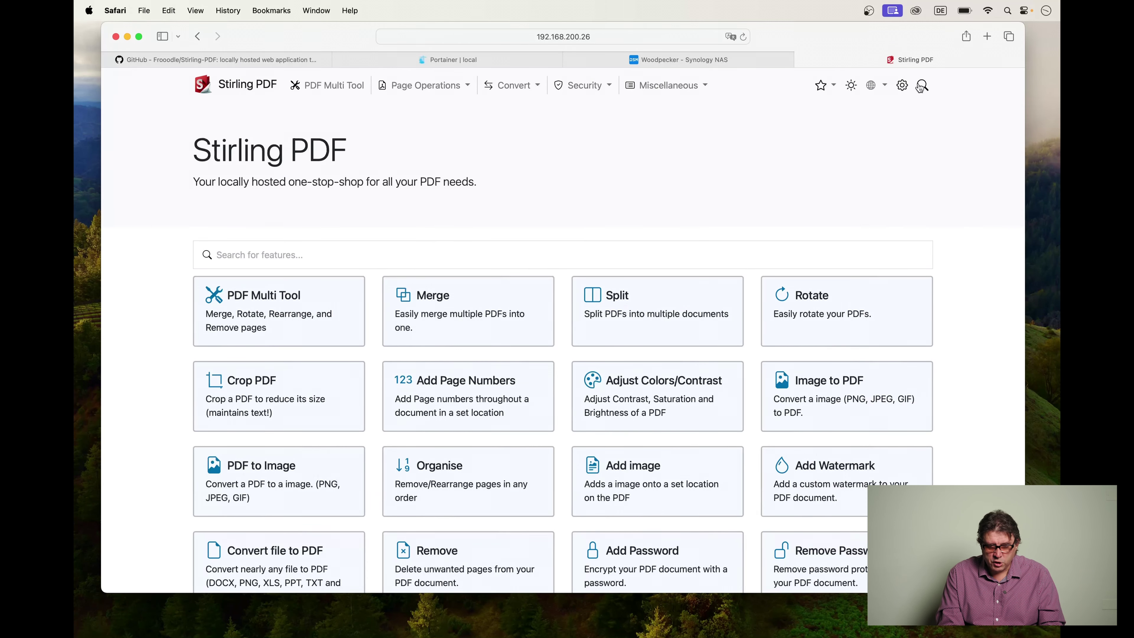
{"action": "left_click", "coordinate": [876, 88]}
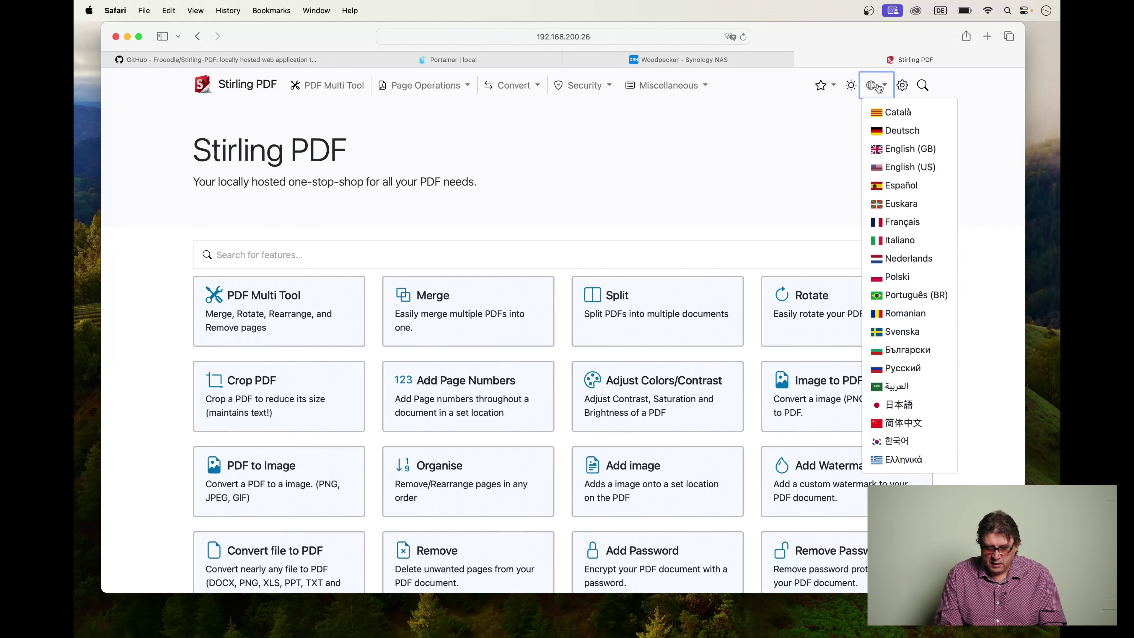
{"action": "left_click", "coordinate": [887, 131]}
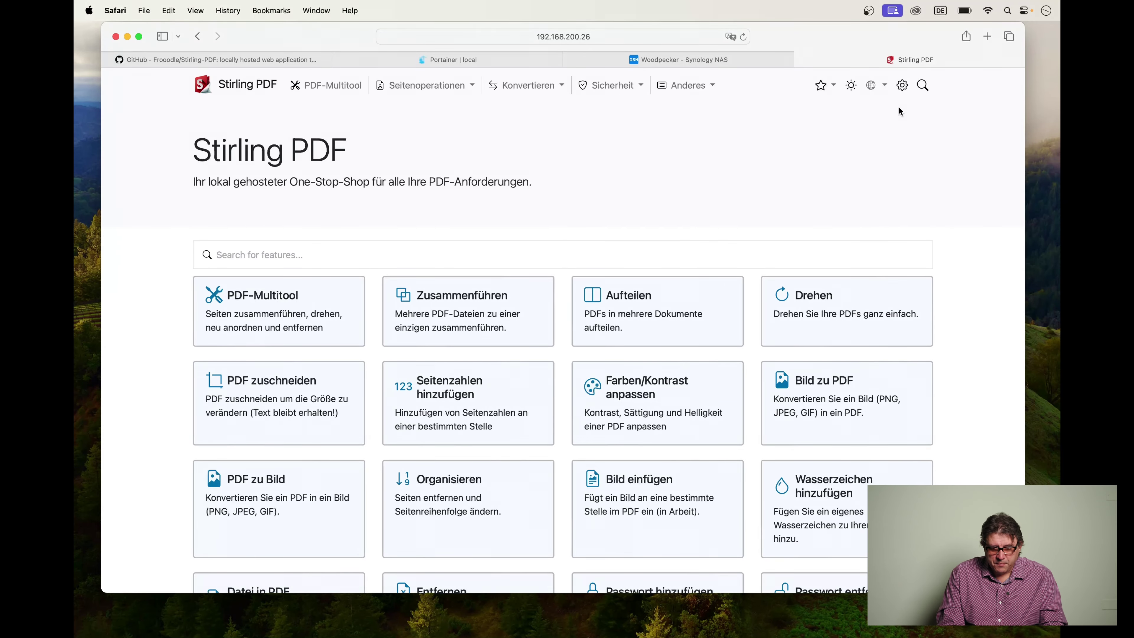
- Examine the app version and download options in the Einstellungen dialog and close it
{"action": "left_click", "coordinate": [901, 90]}
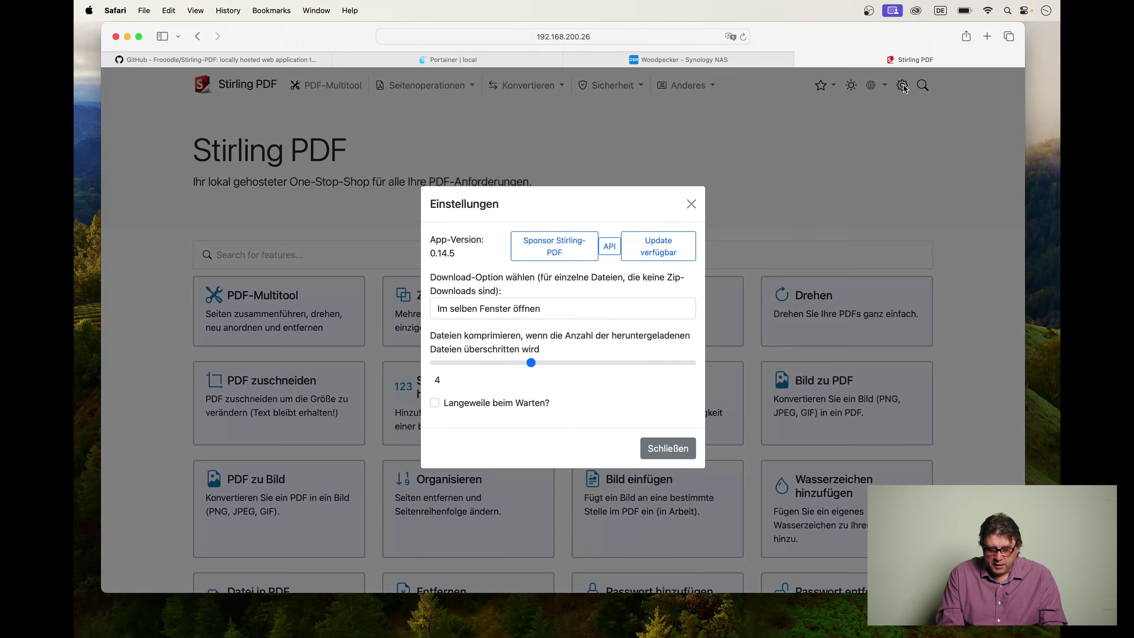
{"action": "left_click", "coordinate": [915, 106]}
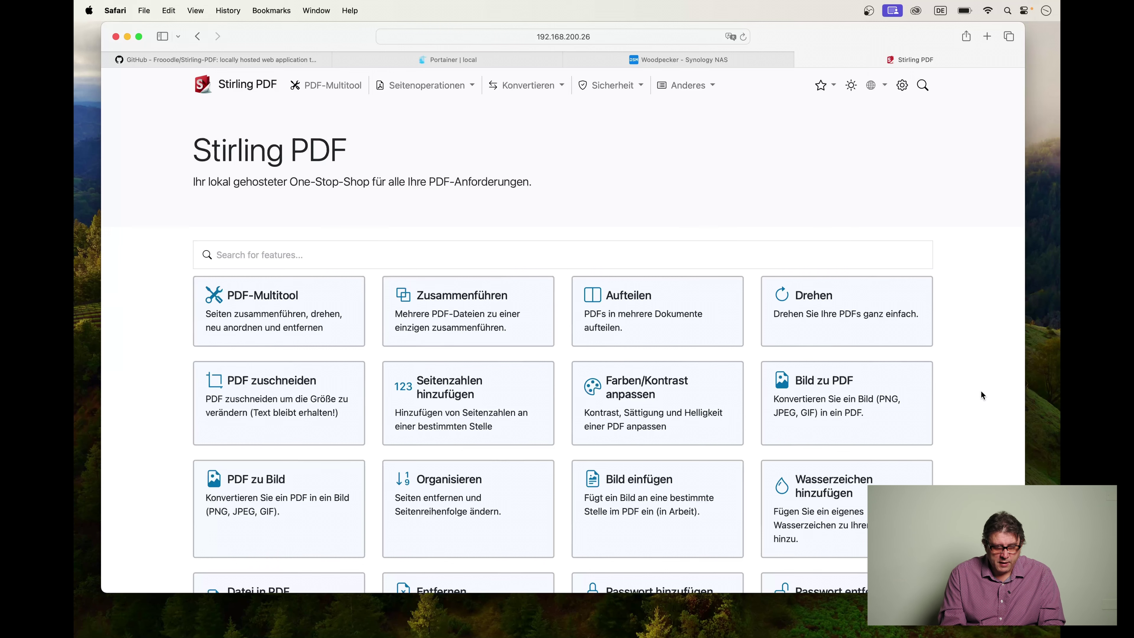
- Switch to Portainer, show all items per page in the image list and look through the images
{"action": "left_click", "coordinate": [472, 58]}
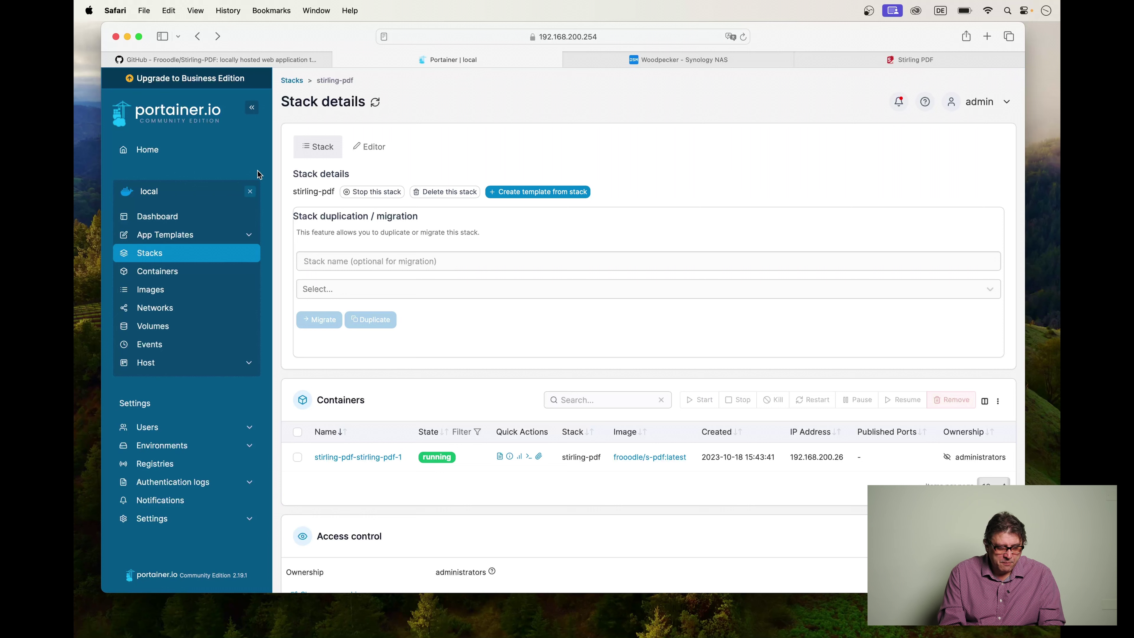
{"action": "left_click", "coordinate": [153, 290]}
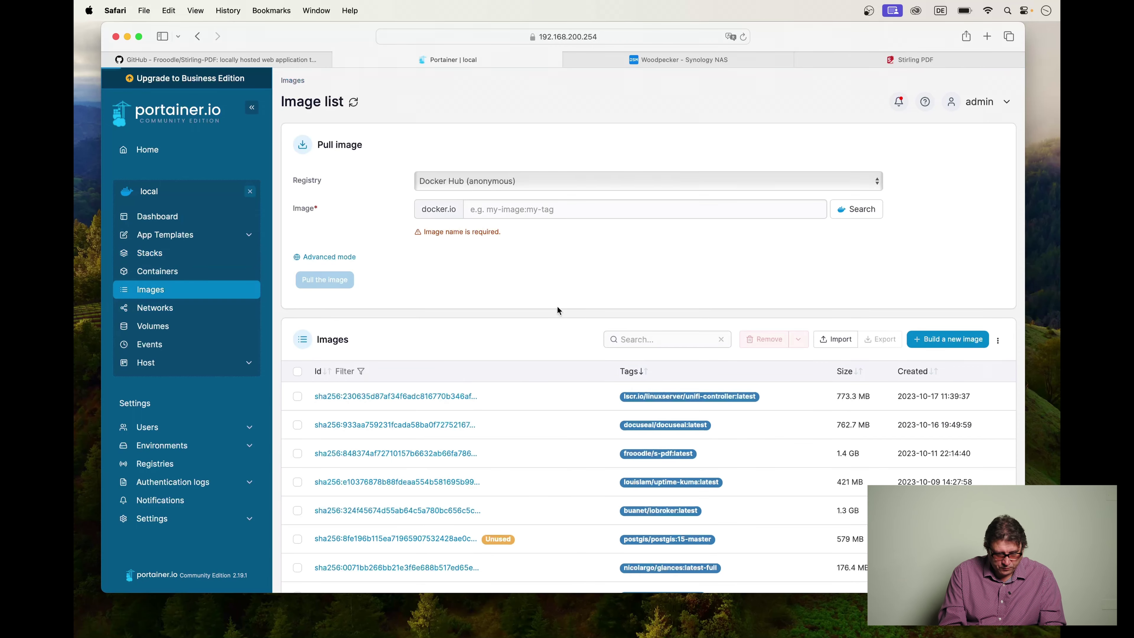
{"action": "scroll", "coordinate": [606, 344], "scroll_direction": "down", "scroll_amount": 3}
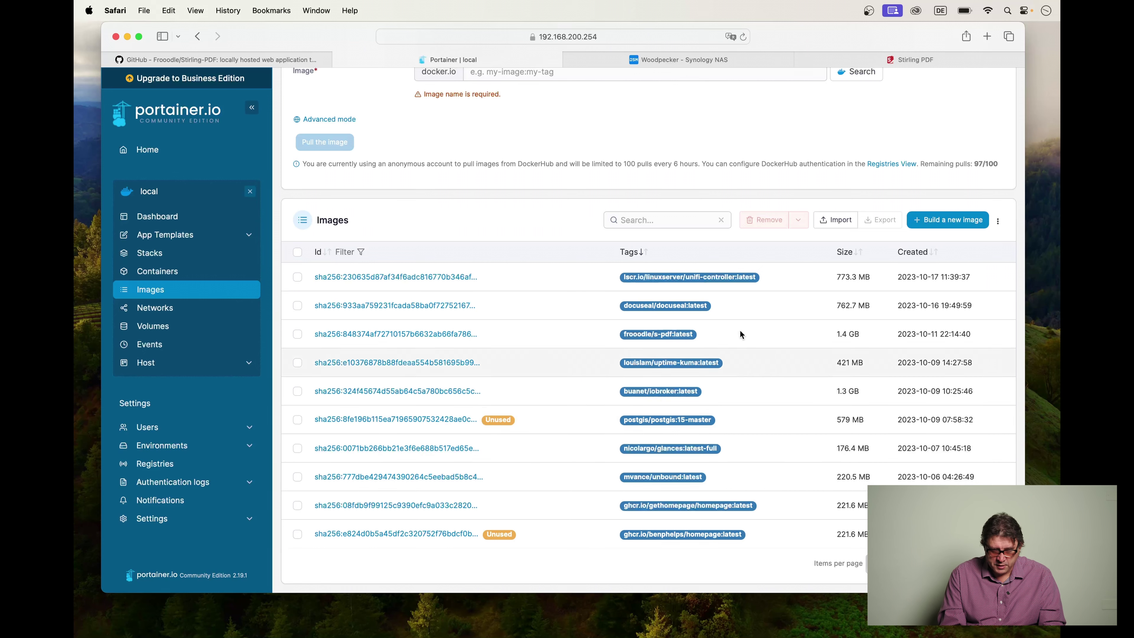
{"action": "left_click", "coordinate": [882, 565]}
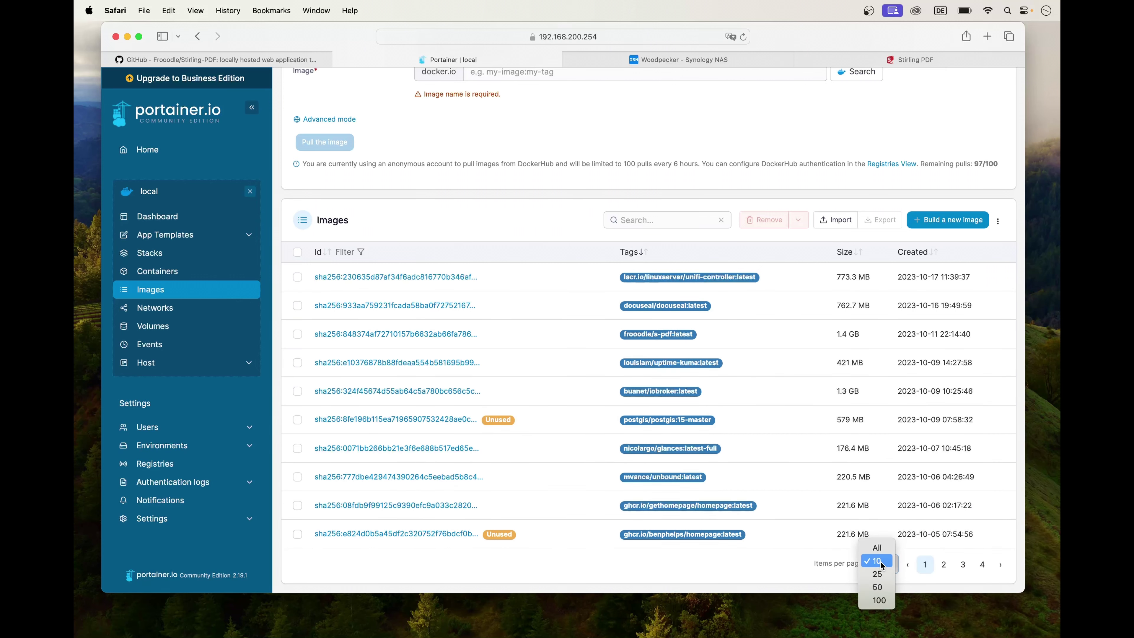
{"action": "left_click", "coordinate": [877, 574]}
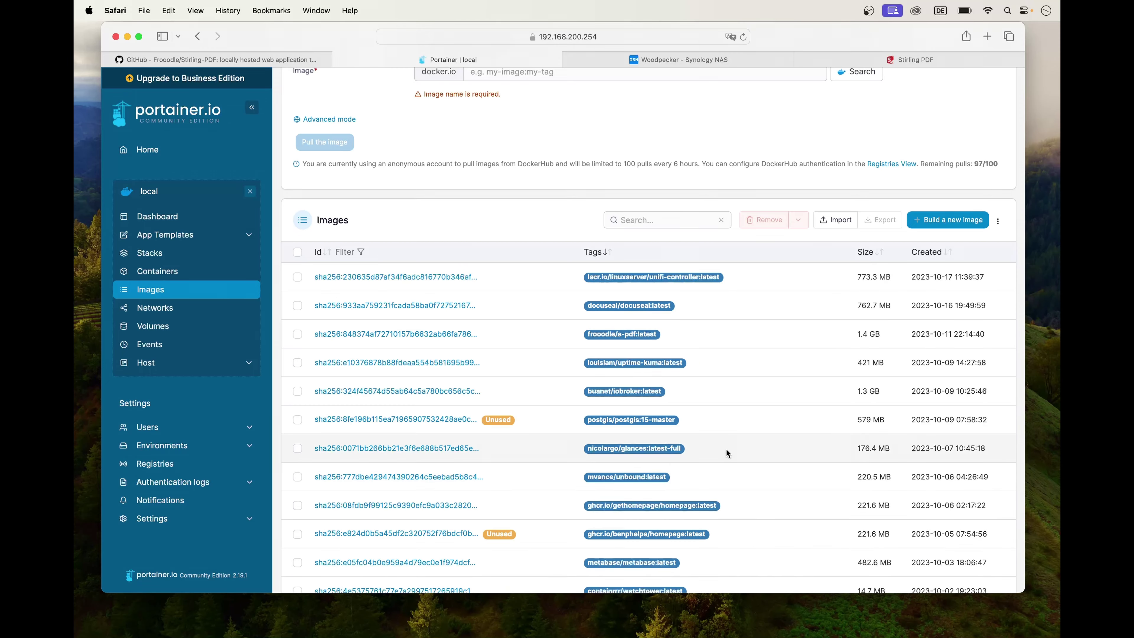
{"action": "scroll", "coordinate": [727, 452], "scroll_direction": "down", "scroll_amount": 3}
{"action": "scroll", "coordinate": [726, 452], "scroll_direction": "down", "scroll_amount": 10}
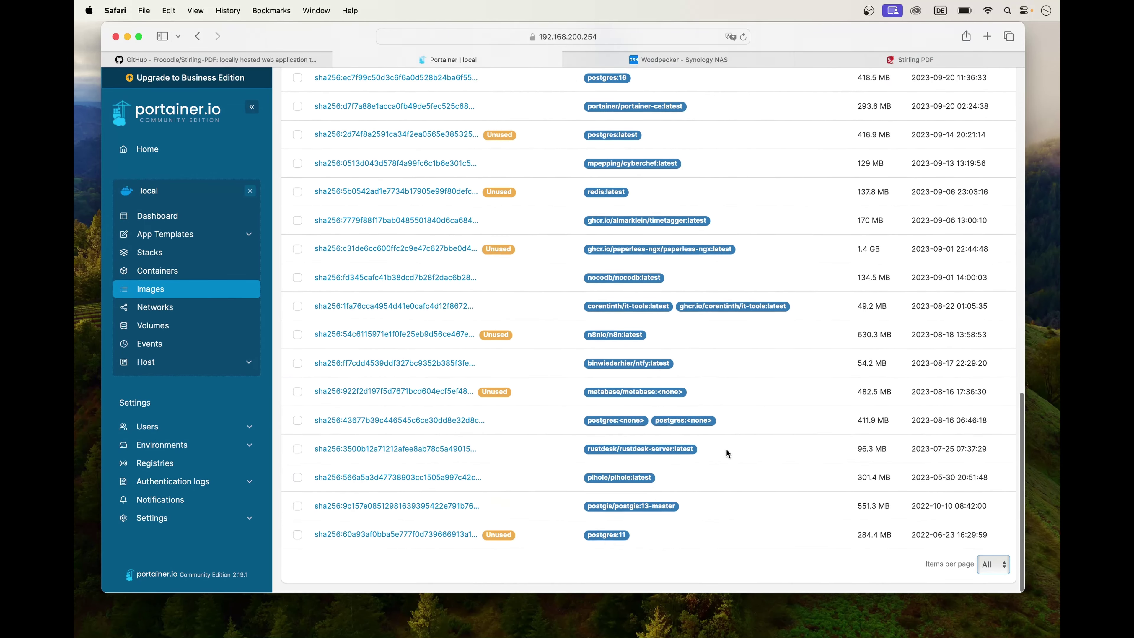
{"action": "scroll", "coordinate": [725, 449], "scroll_direction": "up", "scroll_amount": 6}
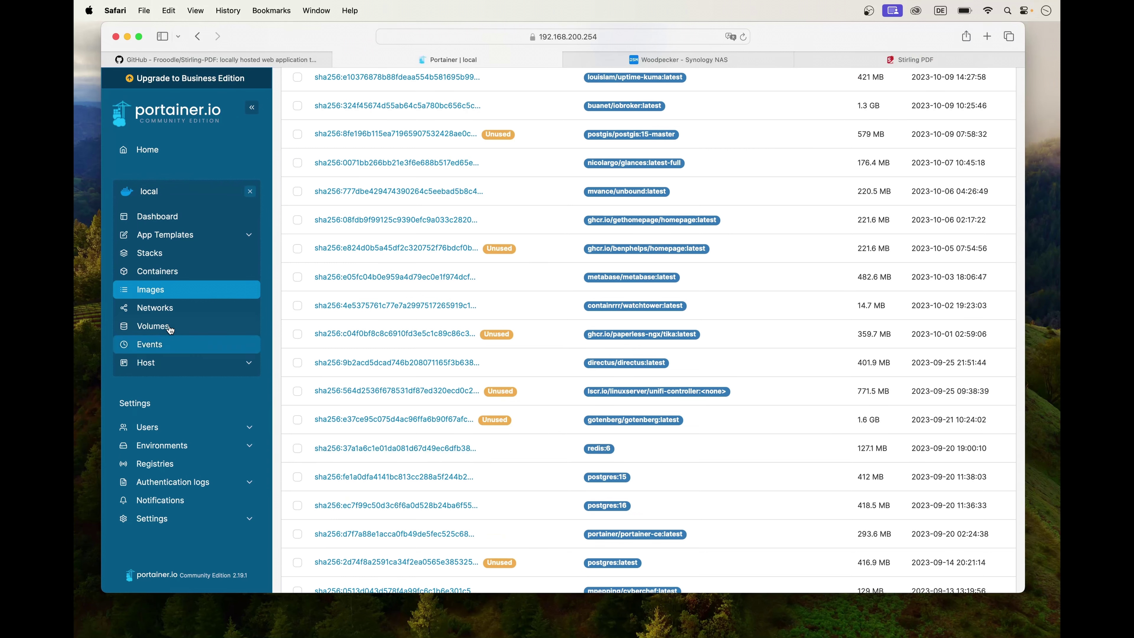
- Check the volume list in Portainer and return to the Stirling PDF page
{"action": "left_click", "coordinate": [160, 331]}
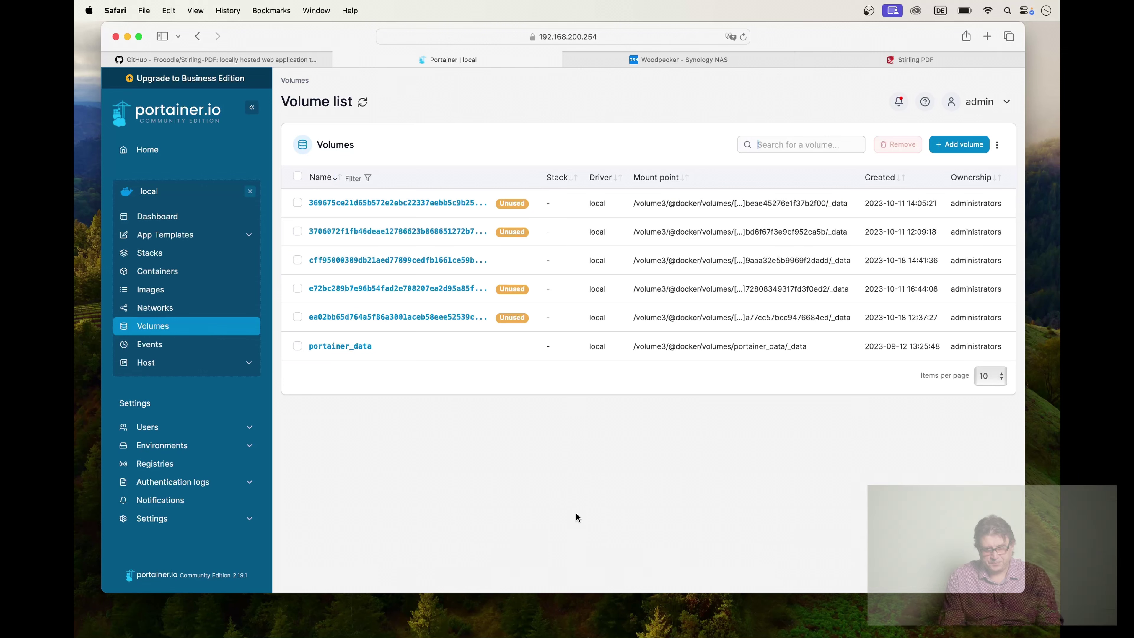
{"action": "left_click", "coordinate": [904, 62]}
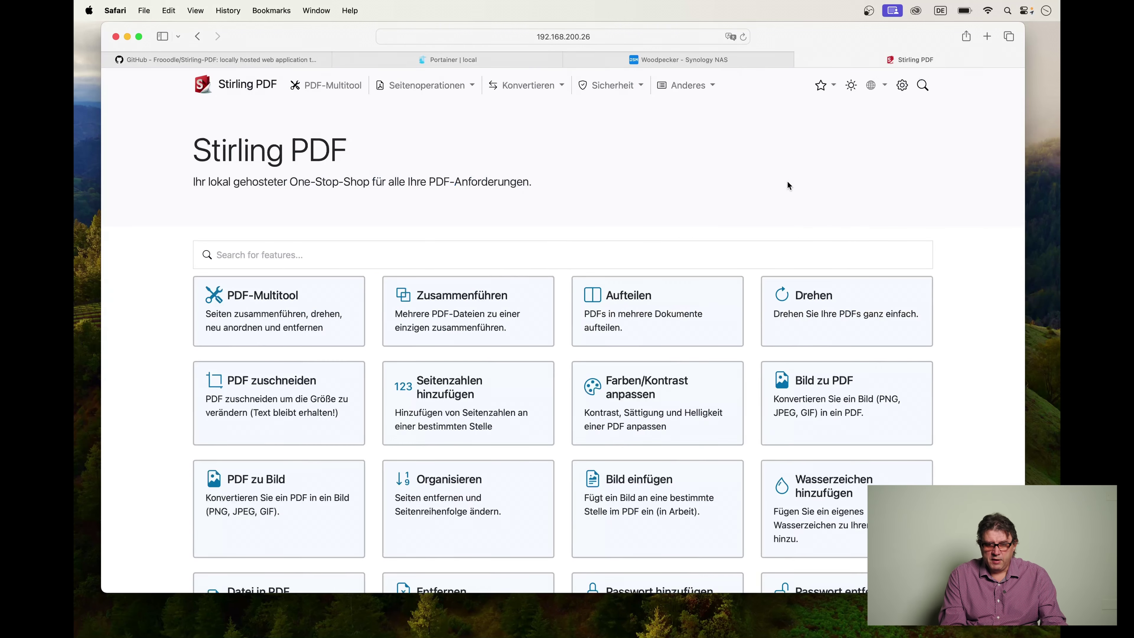